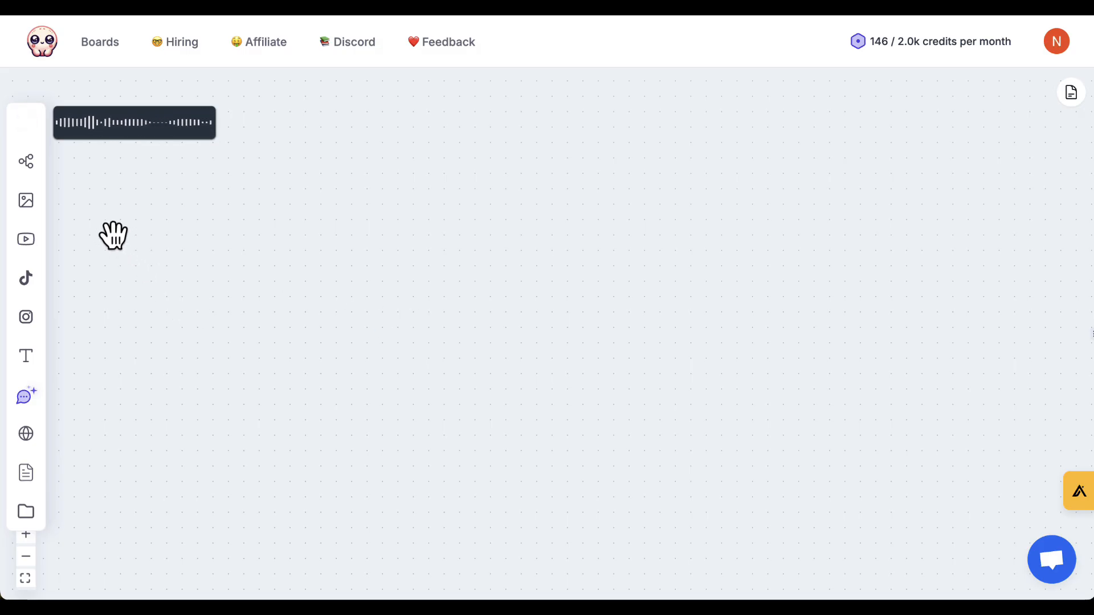
Place a new mind map node on the empty board and title it "Poppy AI Blog Post".
{"action": "left_click", "coordinate": [32, 164]}
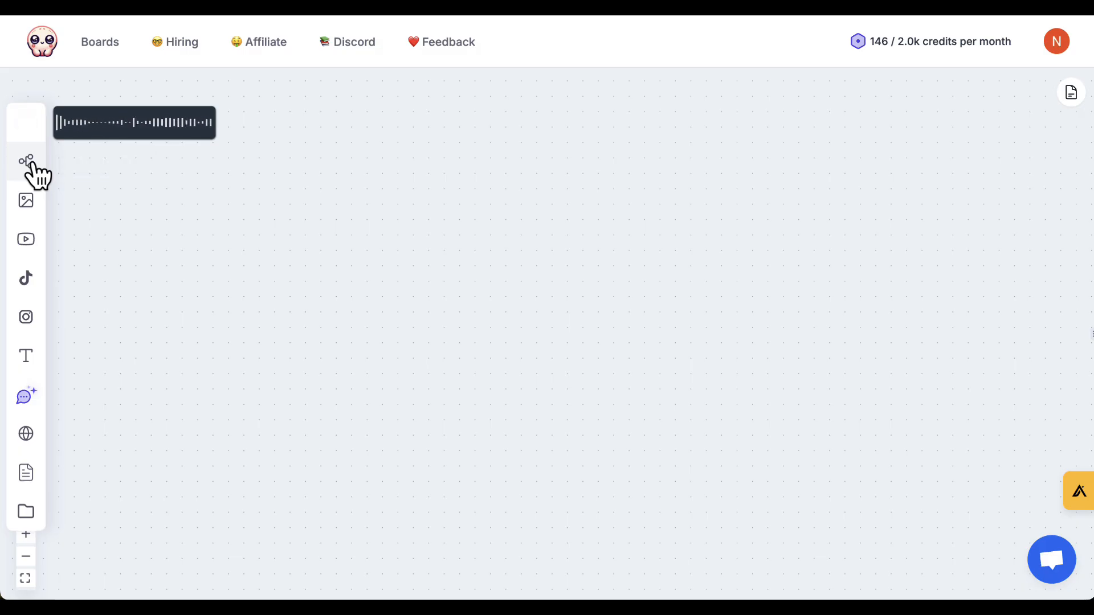
{"action": "left_click", "coordinate": [381, 216]}
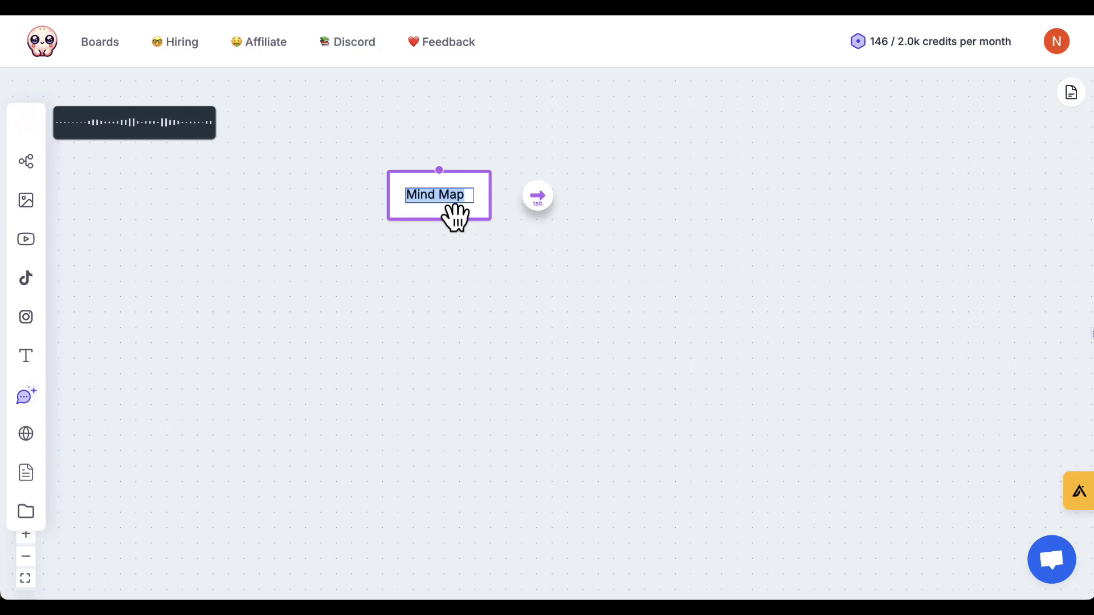
{"action": "type", "text": "P"}
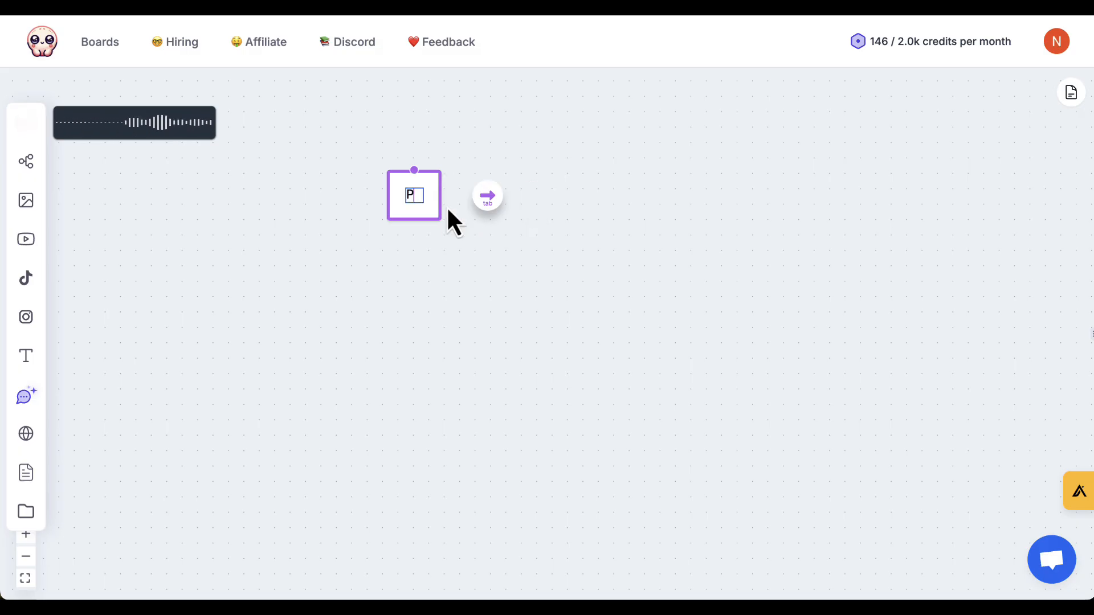
{"action": "type", "text": "oppy AI Blog Post"}
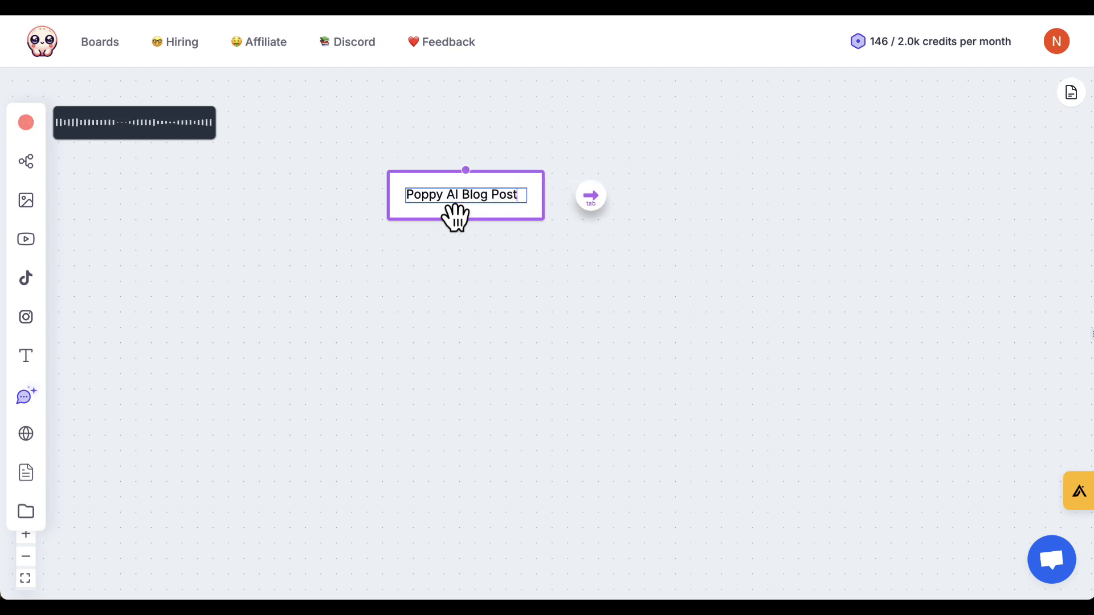
Add a child topic named "Ideal Readers" to the "Poppy AI Blog Post" node.
{"action": "key", "text": "Tab"}
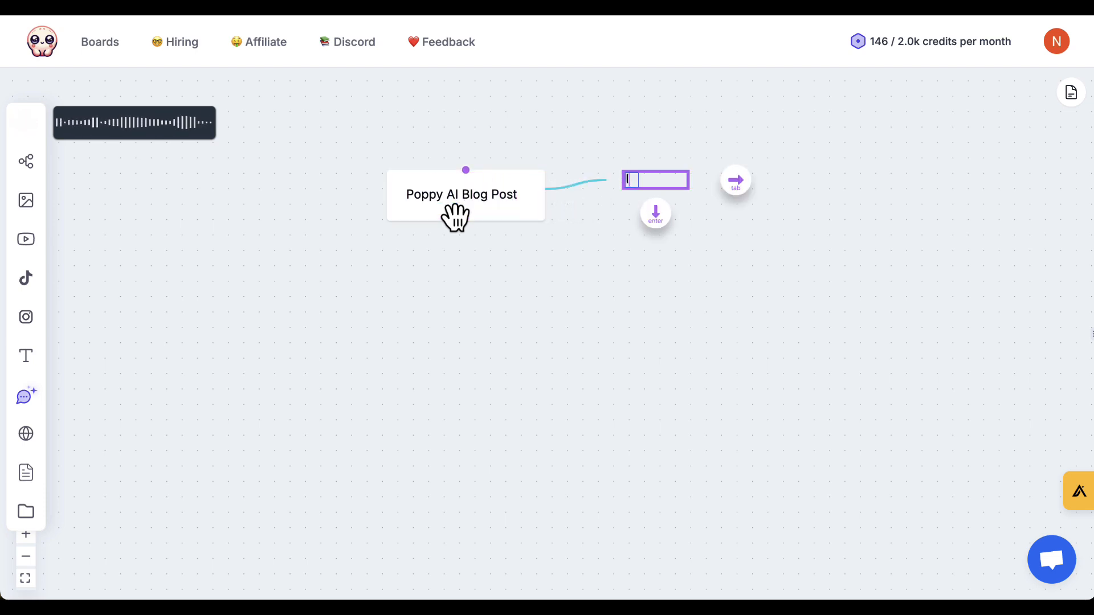
{"action": "type", "text": "Ideal RE"}
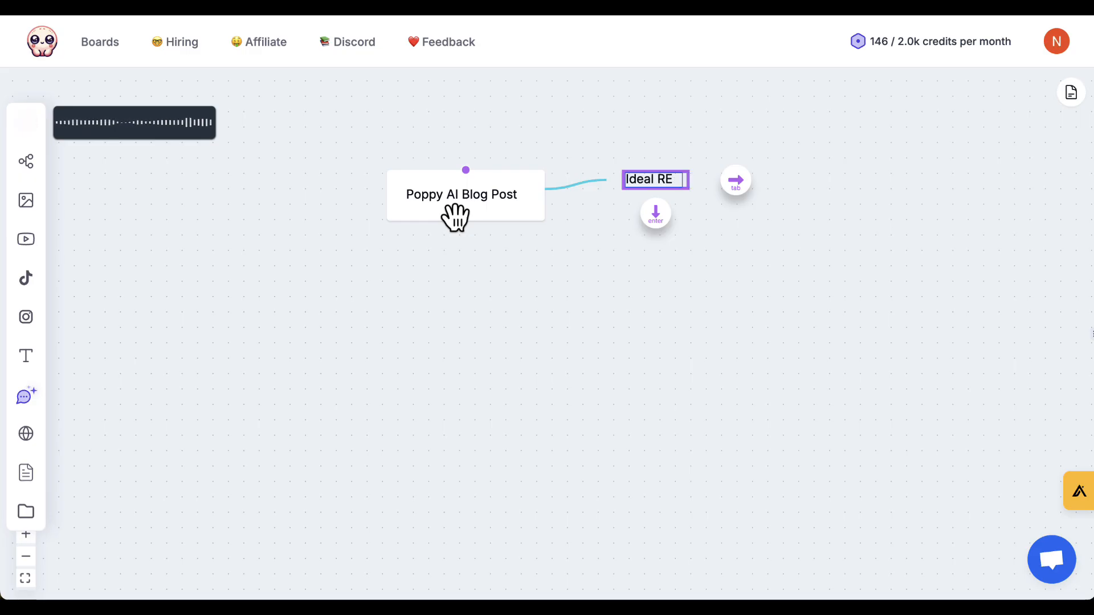
{"action": "type", "text": "aderers"}
Add the child topics "People interested in AI" and "Content Creators" under "Ideal Readers".
{"action": "key", "text": "Tab"}
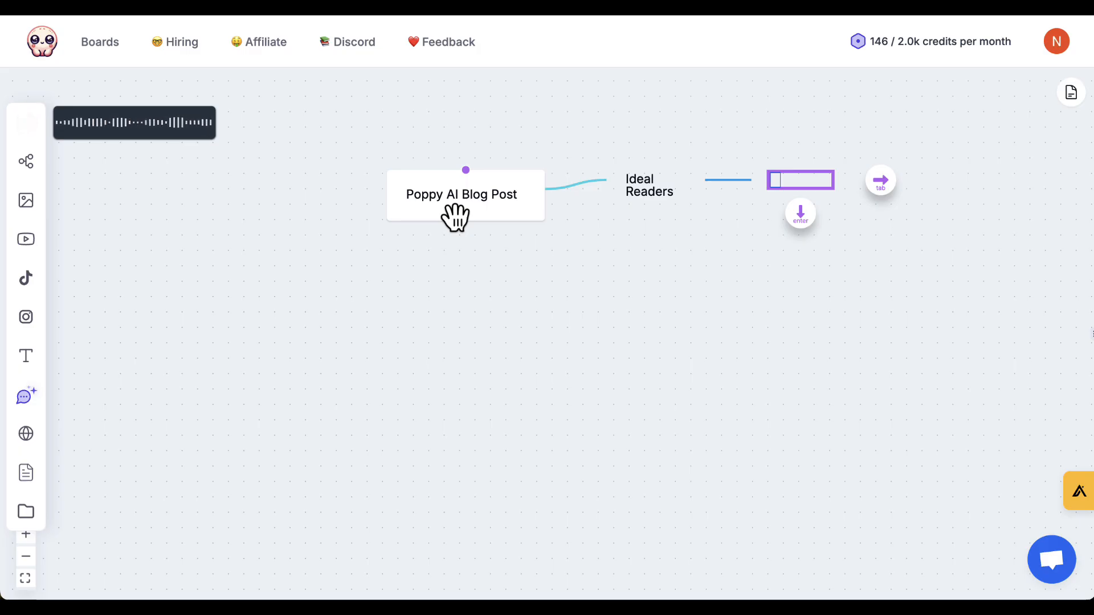
{"action": "type", "text": "People interes"}
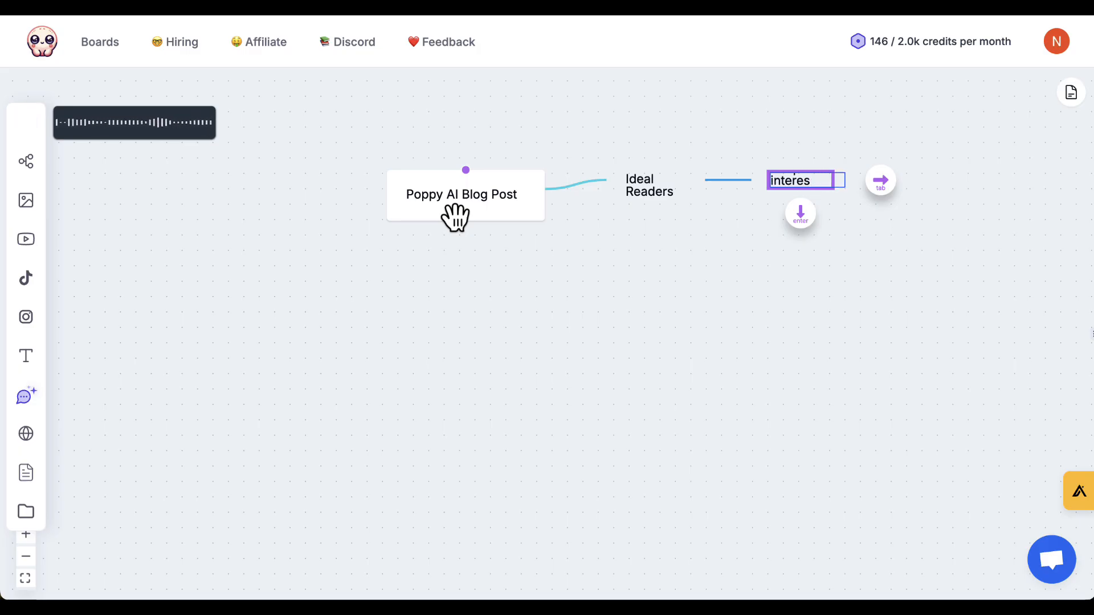
{"action": "key", "text": "ctrl+a"}
{"action": "type", "text": "AI"}
{"action": "key", "text": "Return"}
{"action": "type", "text": "P"}
{"action": "key", "text": "BackSpace"}
{"action": "type", "text": "Content "}
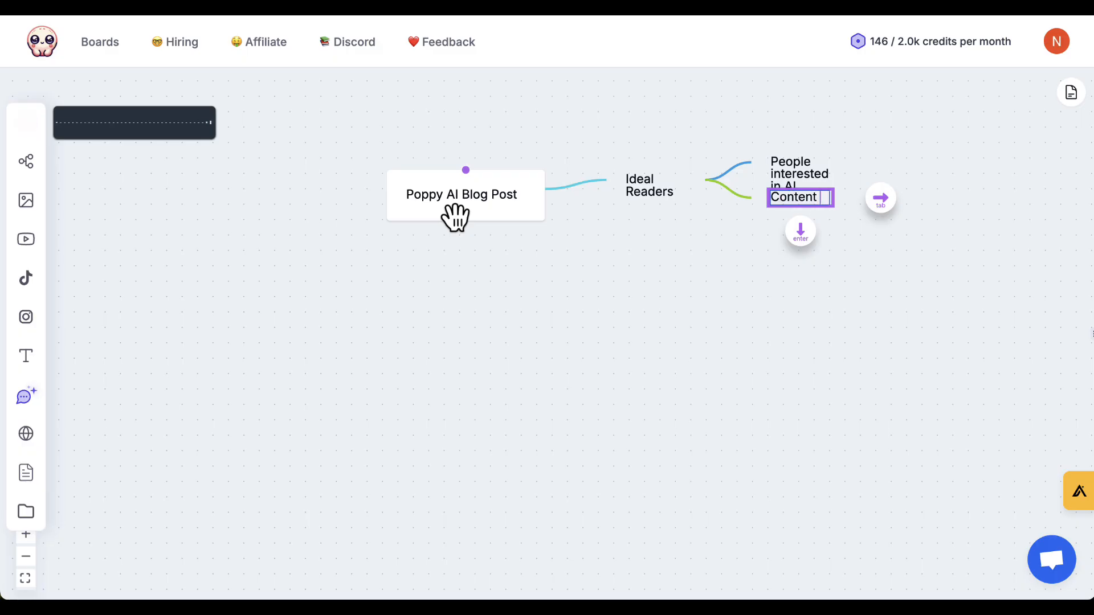
{"action": "type", "text": "Crea"}
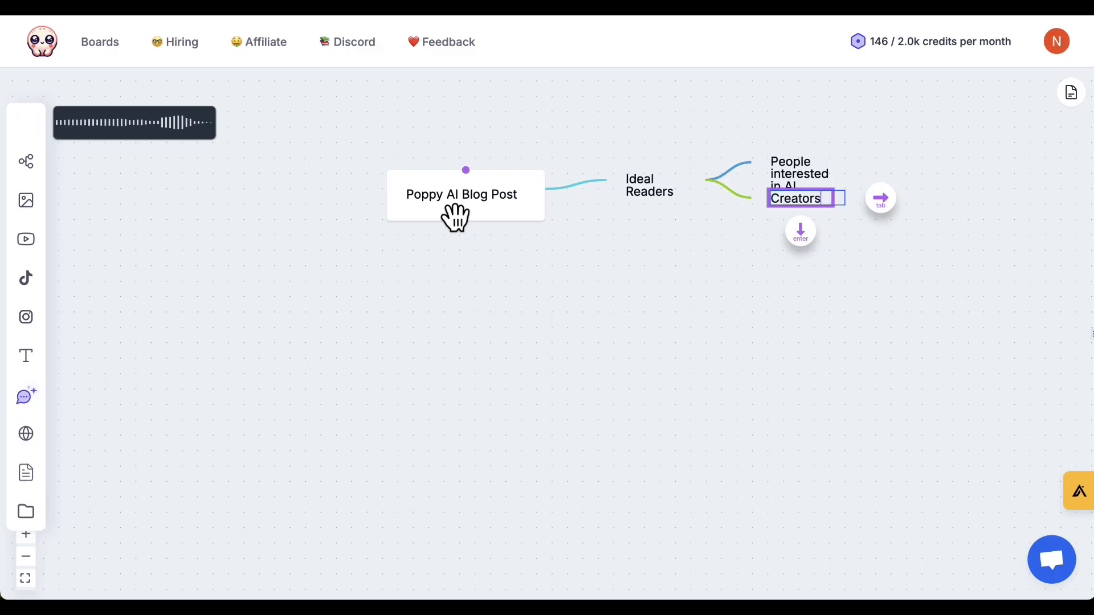
{"action": "key", "text": "Return"}
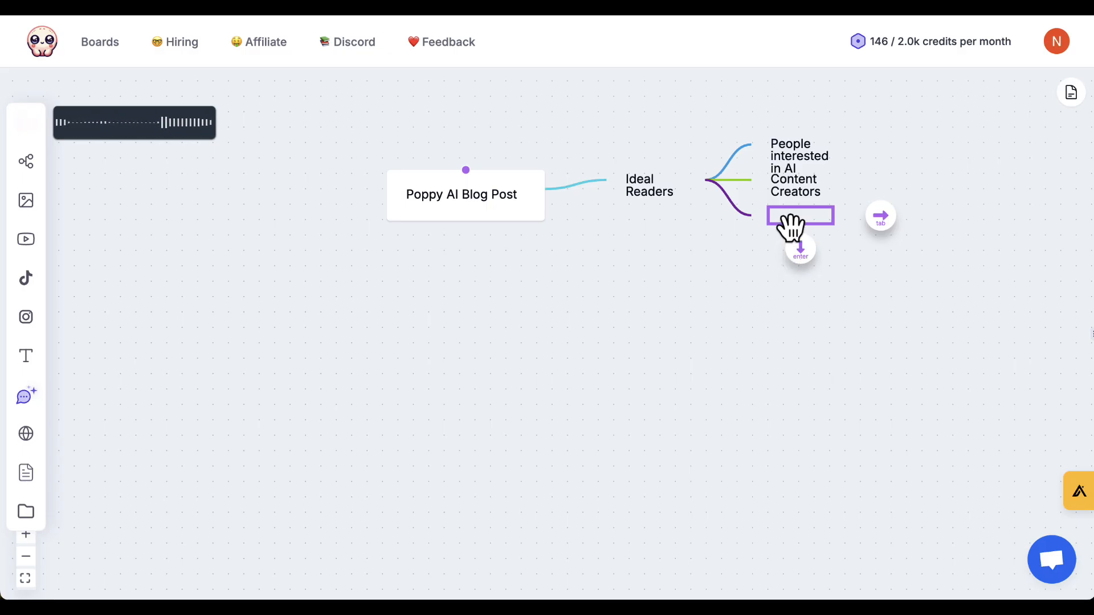
{"action": "left_click", "coordinate": [756, 284]}
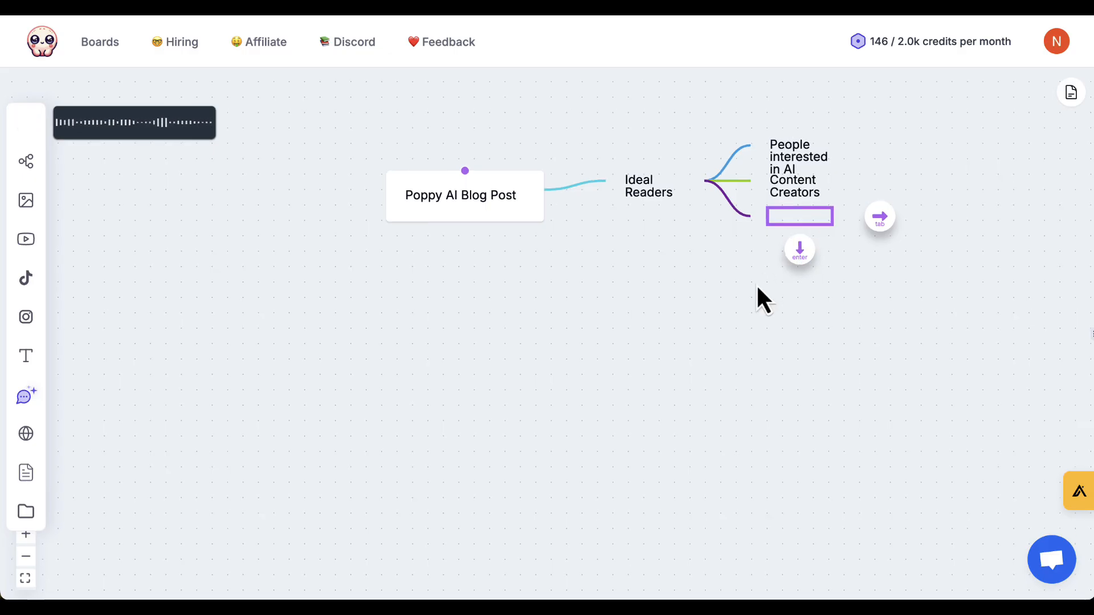
{"action": "left_click", "coordinate": [726, 202]}
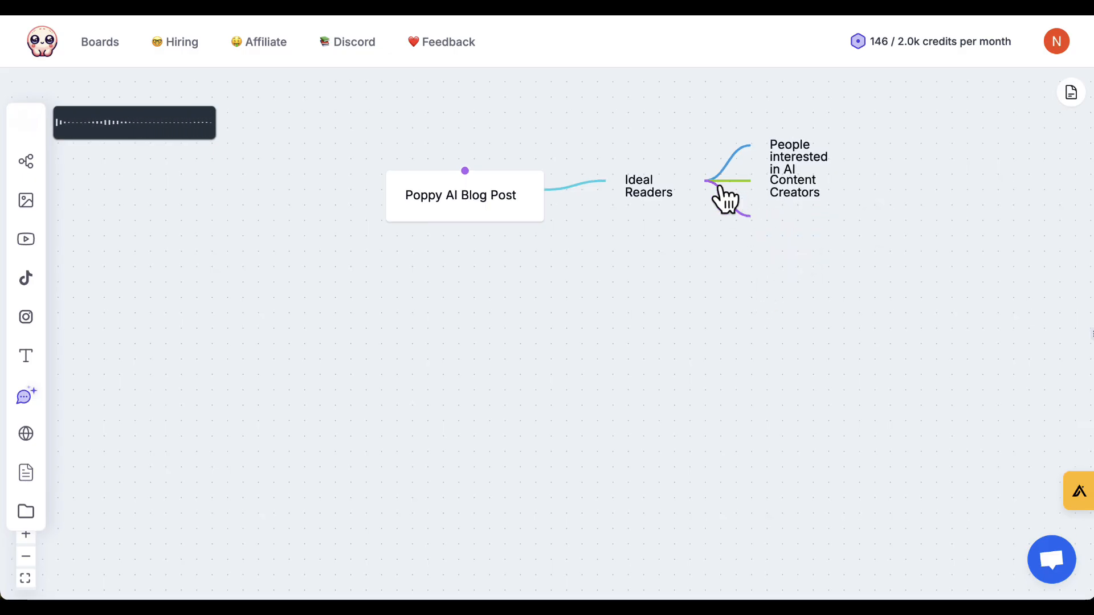
Add a sibling topic below "Content Creators" reading "People using other AI platforms".
{"action": "left_click", "coordinate": [792, 185]}
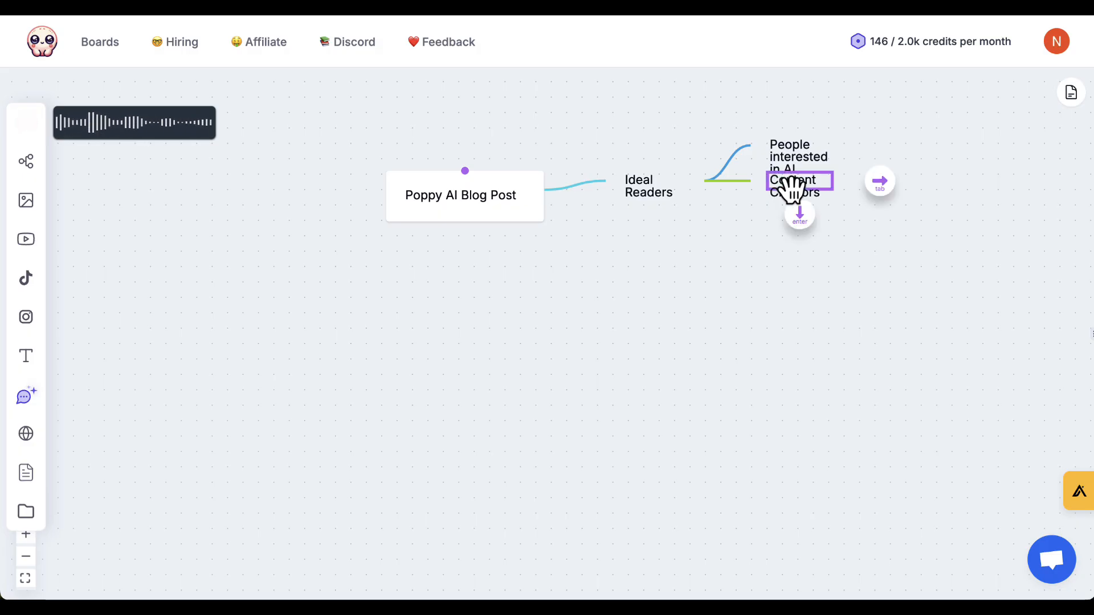
{"action": "key", "text": "Return"}
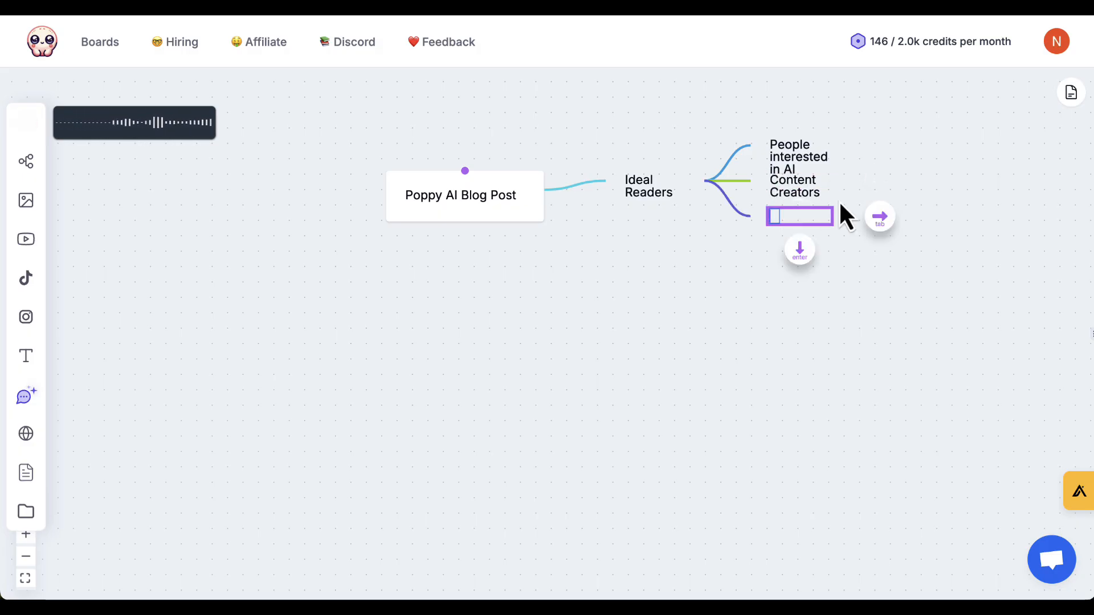
{"action": "type", "text": "Peopl"}
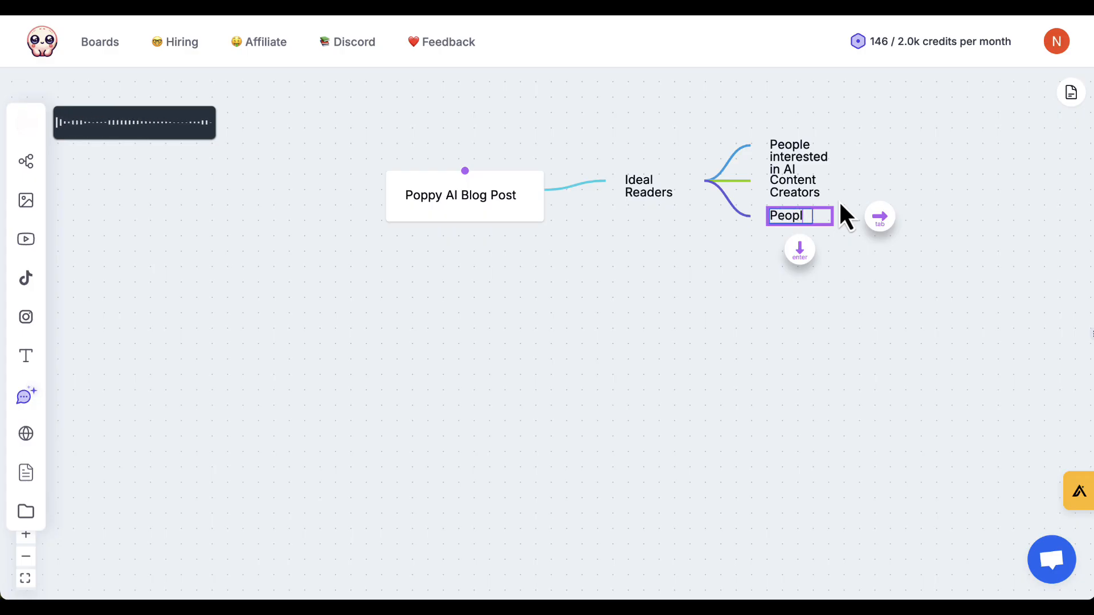
{"action": "type", "text": "e using other AI platforms"}
{"action": "key", "text": "Return"}
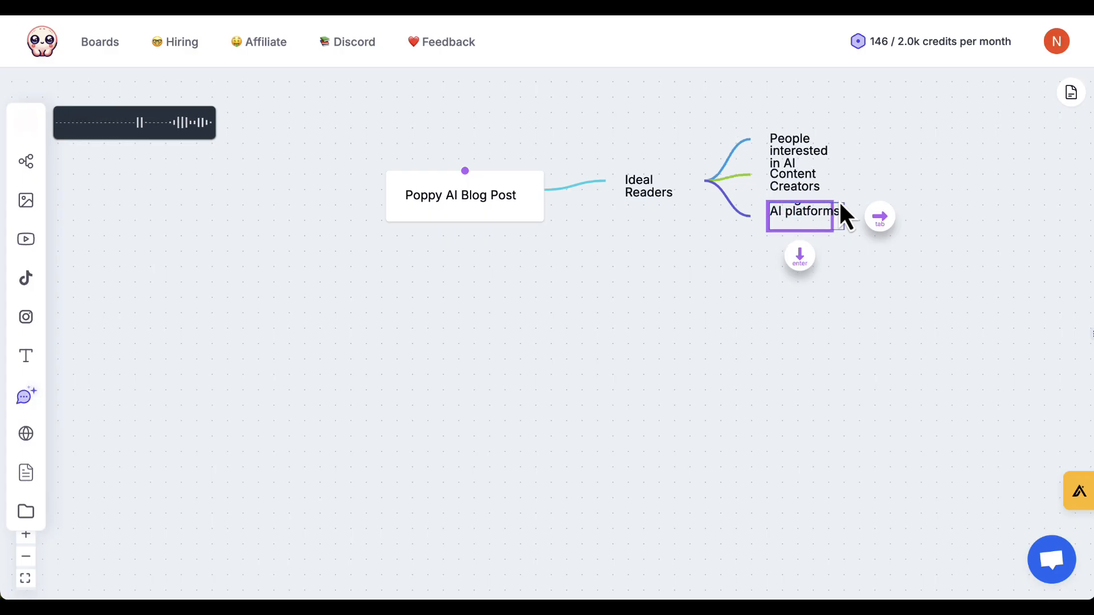
{"action": "key", "text": "BackSpace"}
{"action": "left_click", "coordinate": [821, 323]}
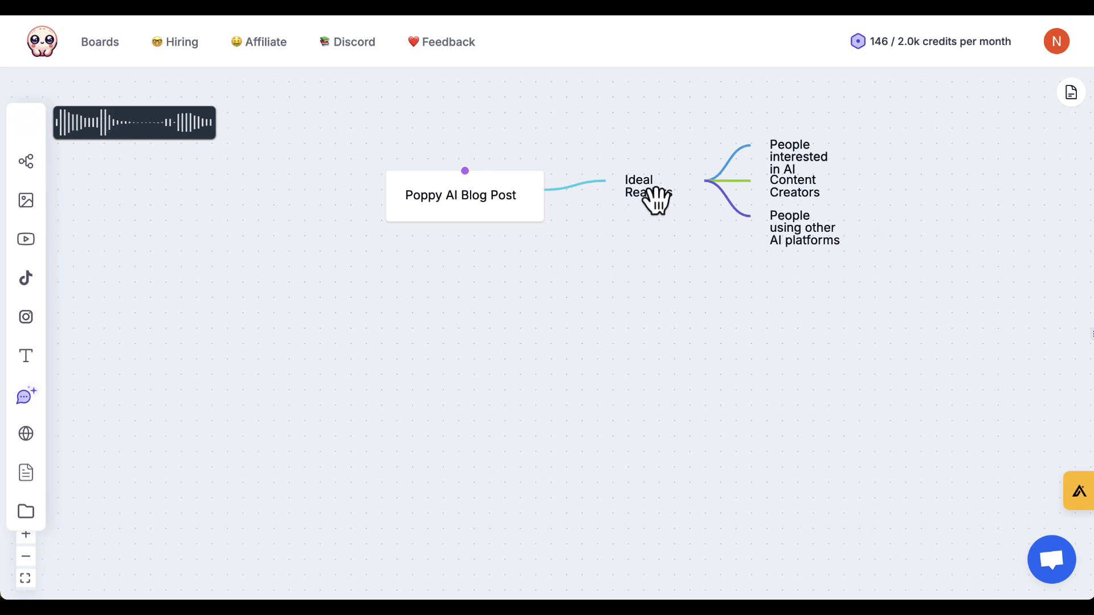
Add a second branch named "Content to include" to the "Poppy AI Blog Post" node.
{"action": "left_click", "coordinate": [488, 210]}
{"action": "key", "text": "Tab"}
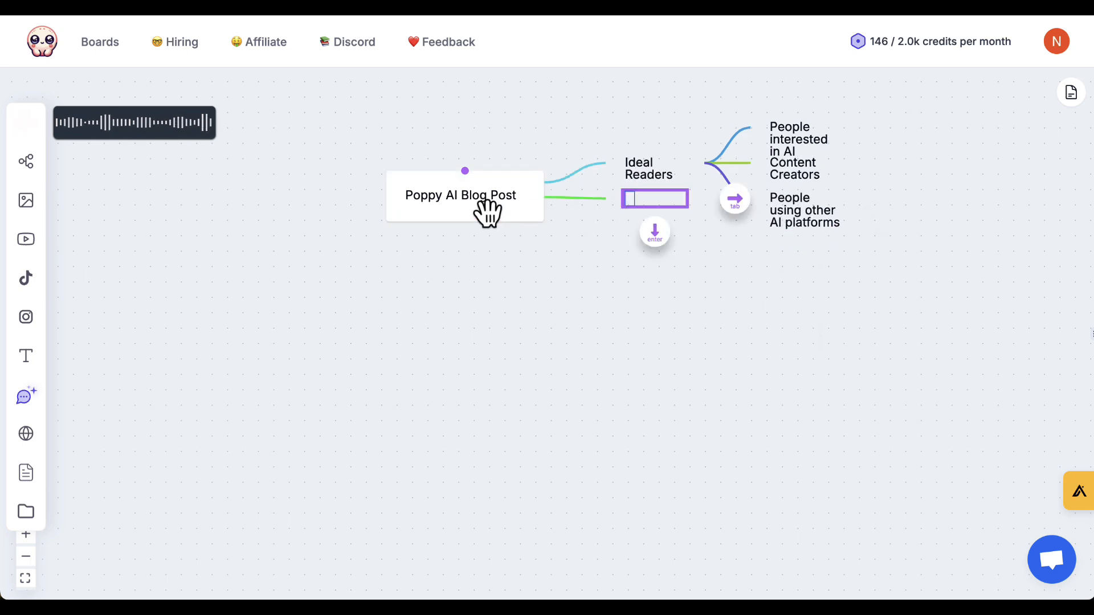
{"action": "type", "text": "Content to i"}
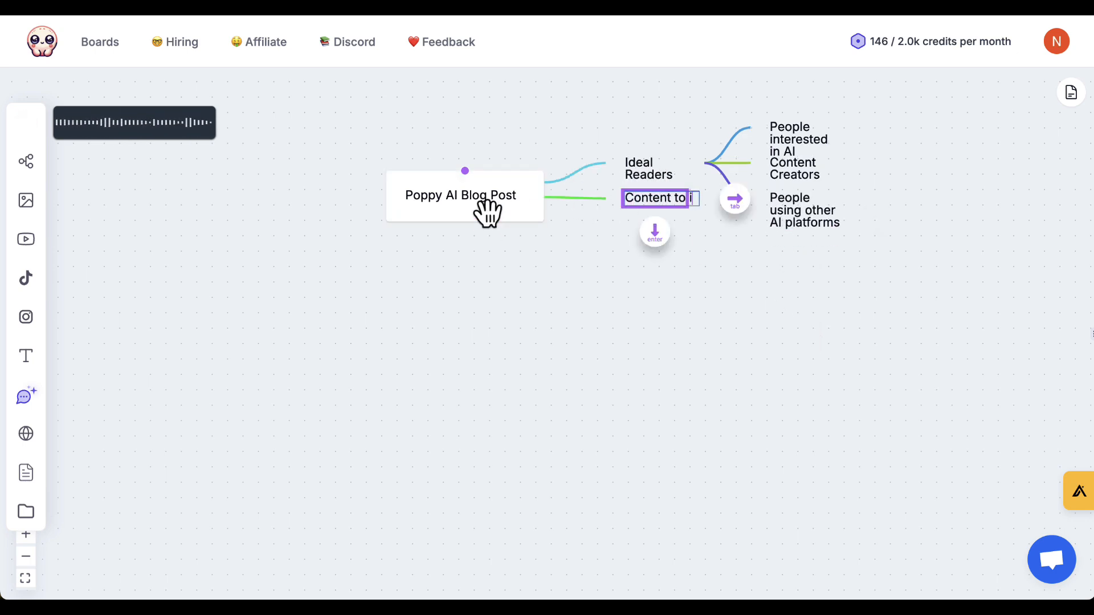
{"action": "type", "text": "nclude"}
{"action": "key", "text": "Return"}
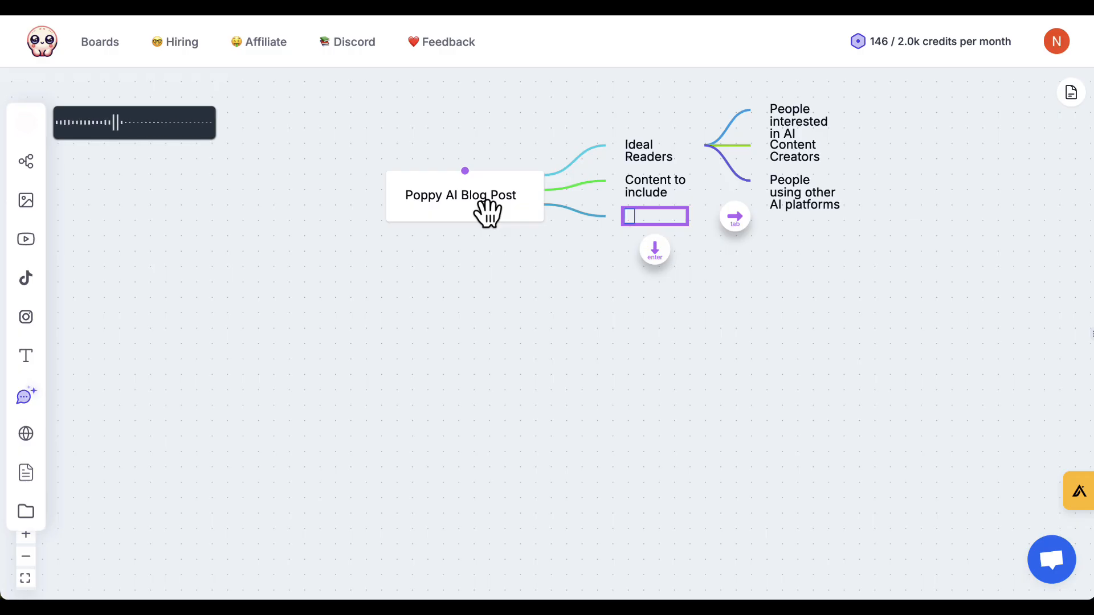
Add the child topics "Main features I use" and "Time saving features" under "Content to include".
{"action": "left_click", "coordinate": [651, 200]}
{"action": "key", "text": "Tab"}
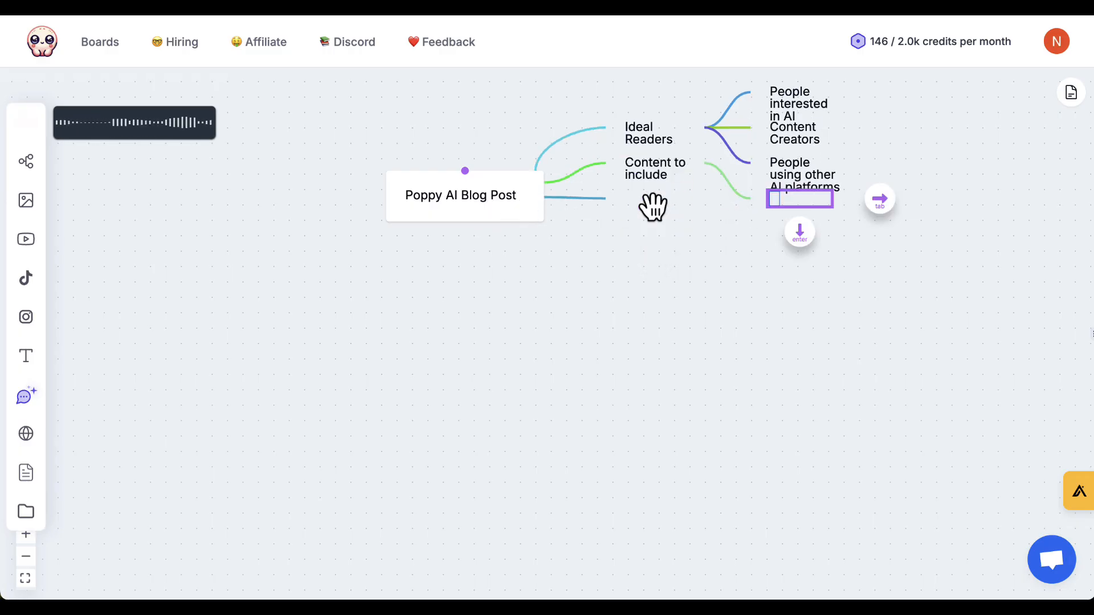
{"action": "type", "text": "Main features I"}
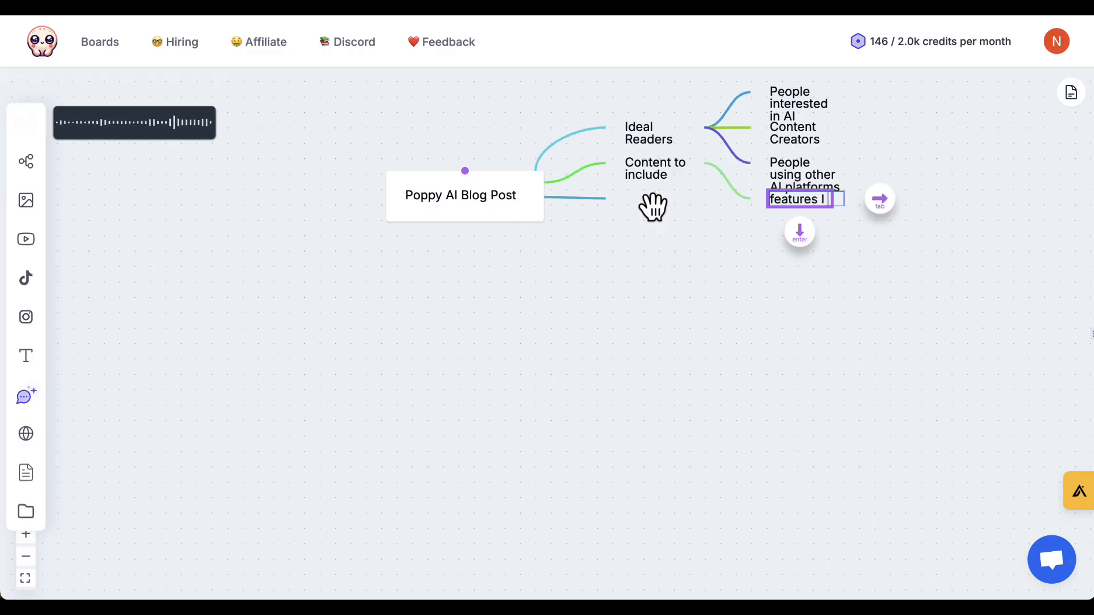
{"action": "type", "text": " use"}
{"action": "key", "text": "Return"}
{"action": "type", "text": "Time saving"}
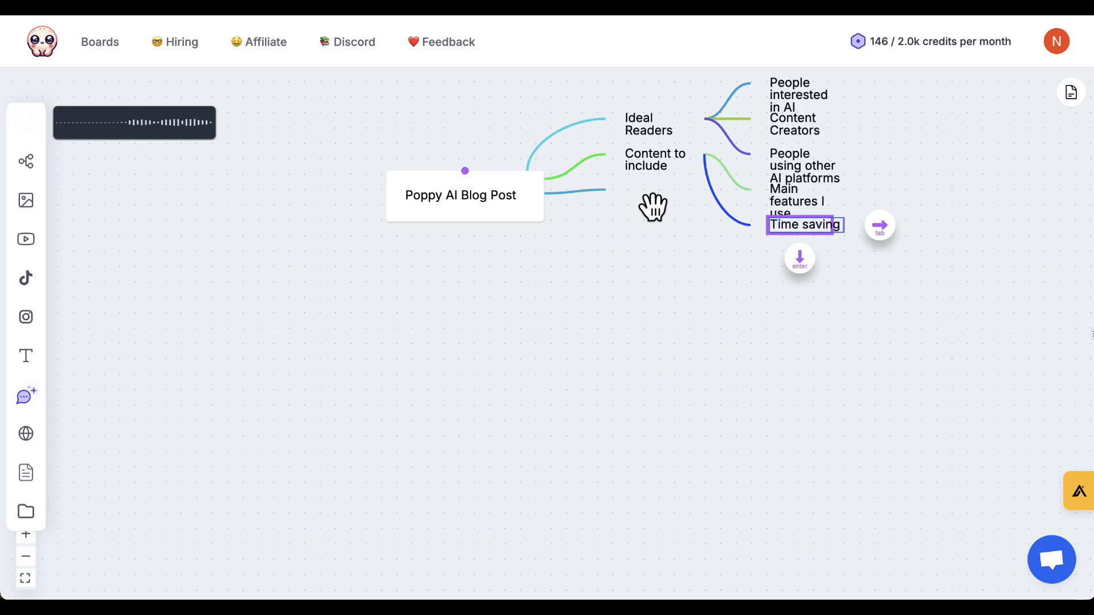
{"action": "key", "text": "ctrl+a"}
{"action": "type", "text": "feat"}
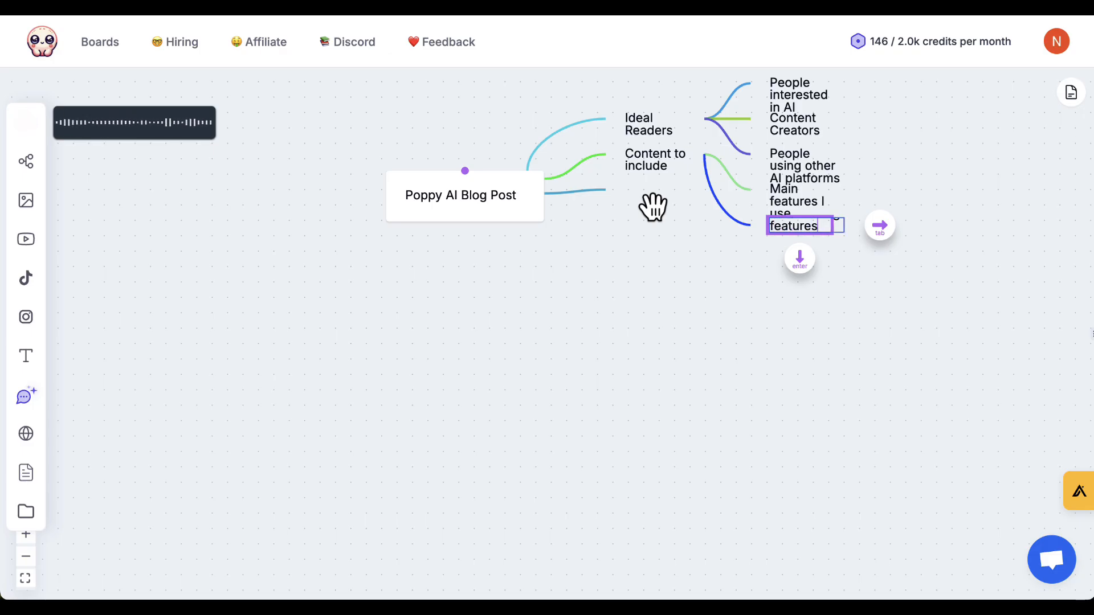
Add a third child topic under "Content to include" reading "Things that stand out from other platforms.".
{"action": "key", "text": "Return"}
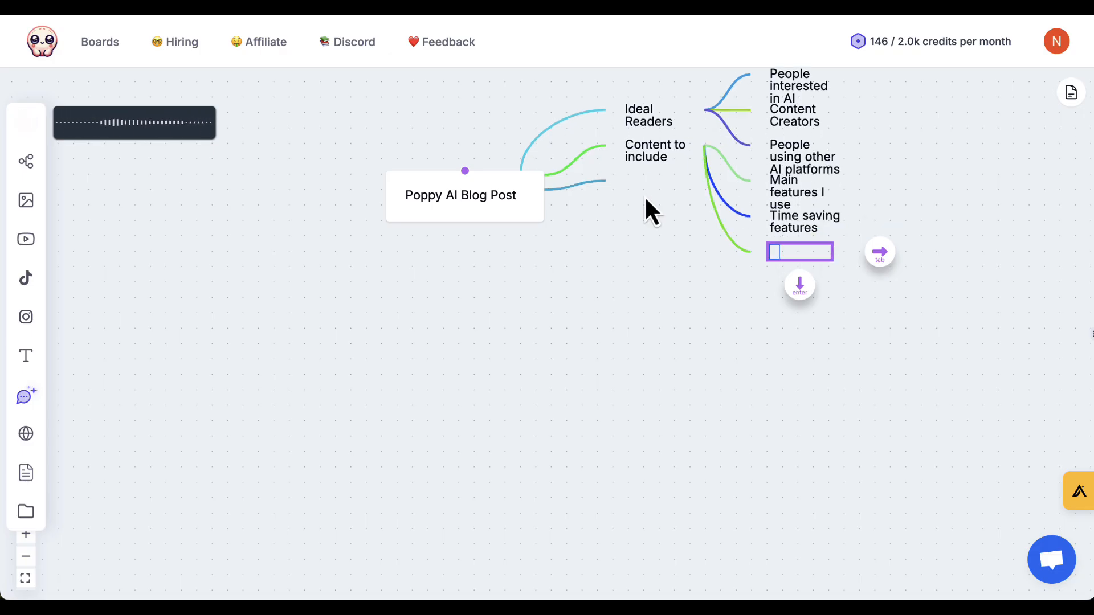
{"action": "type", "text": "Things that stand out from otrher"}
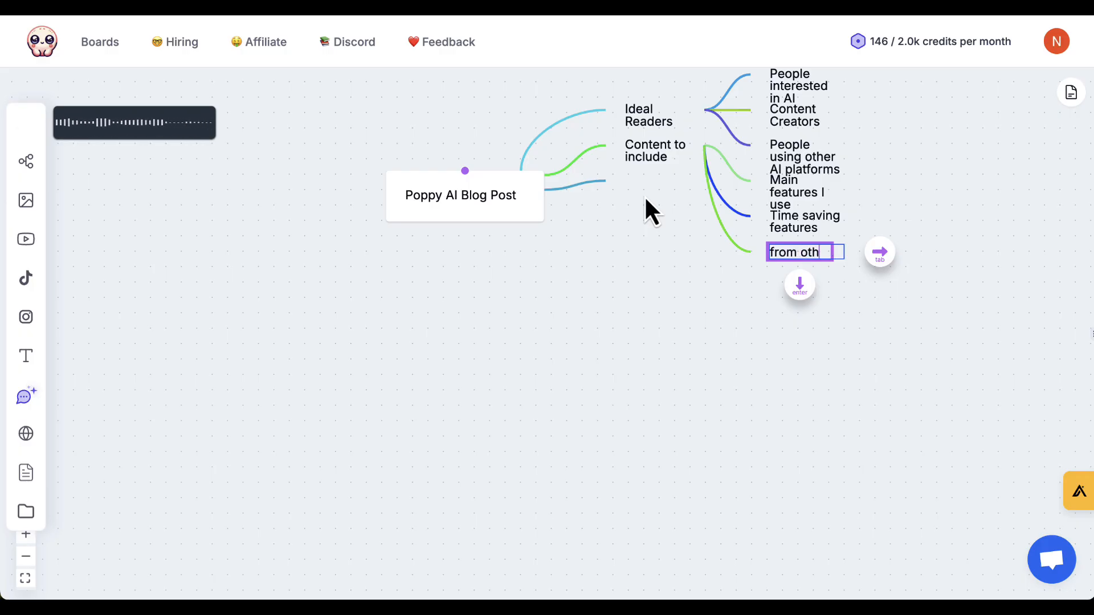
{"action": "type", "text": "er platform"}
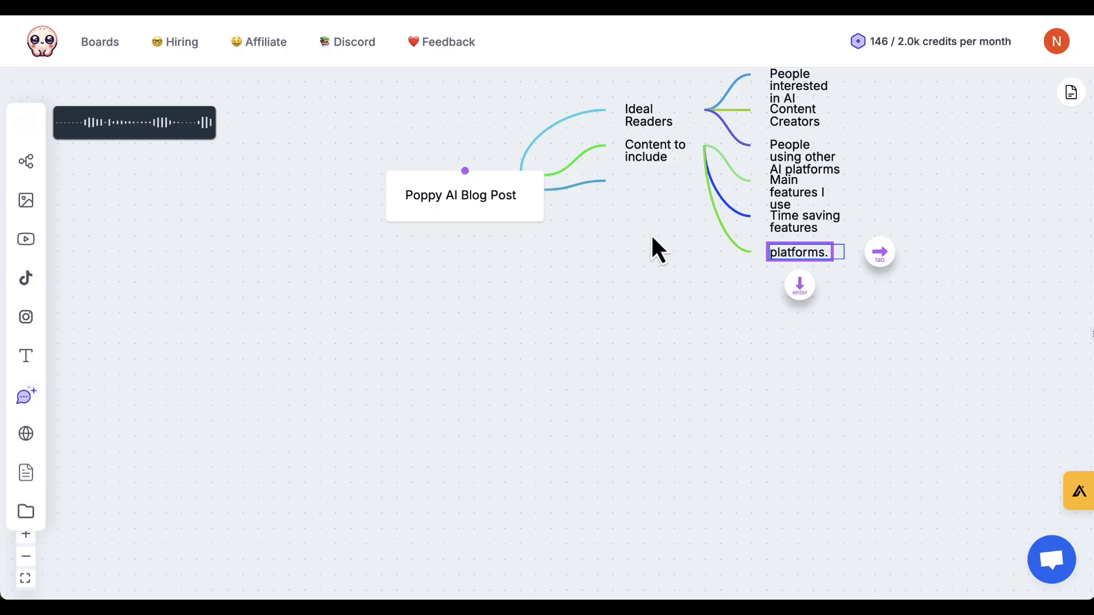
{"action": "left_click", "coordinate": [625, 272]}
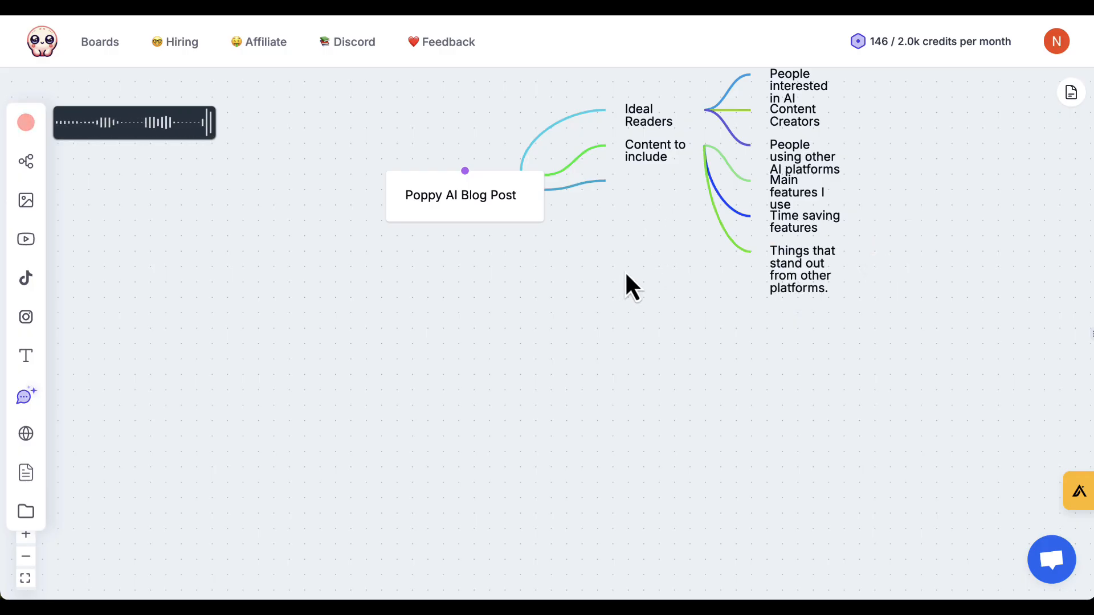
Delete the empty branch below "Content to include" on the "Poppy AI Blog Post" node.
{"action": "left_click", "coordinate": [591, 184]}
{"action": "key", "text": "BackSpace"}
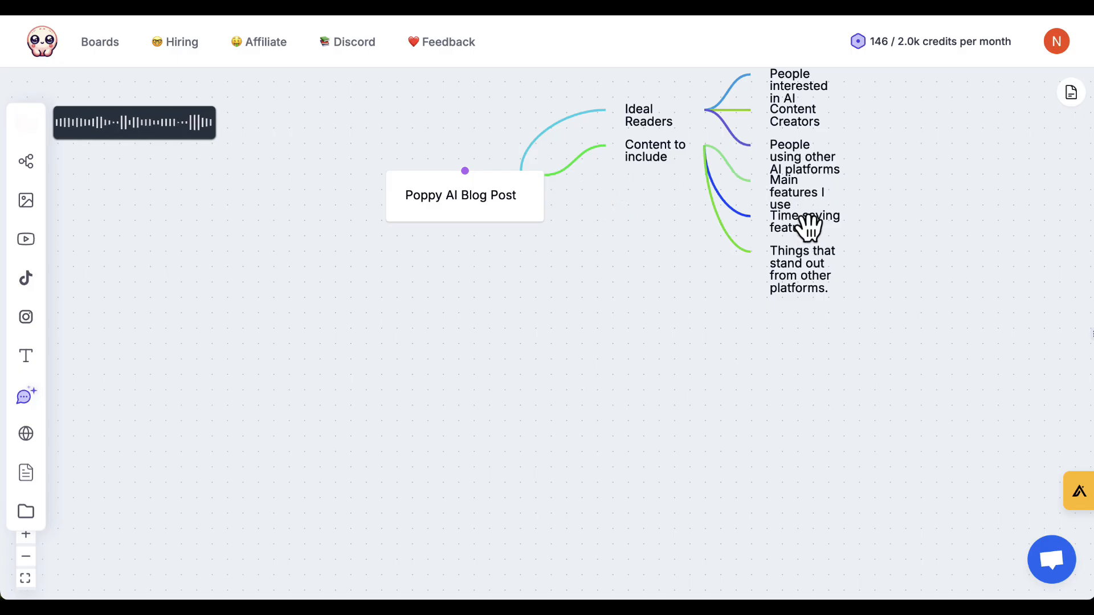
{"action": "left_click_drag", "start_coordinate": [675, 316], "coordinate": [628, 376]}
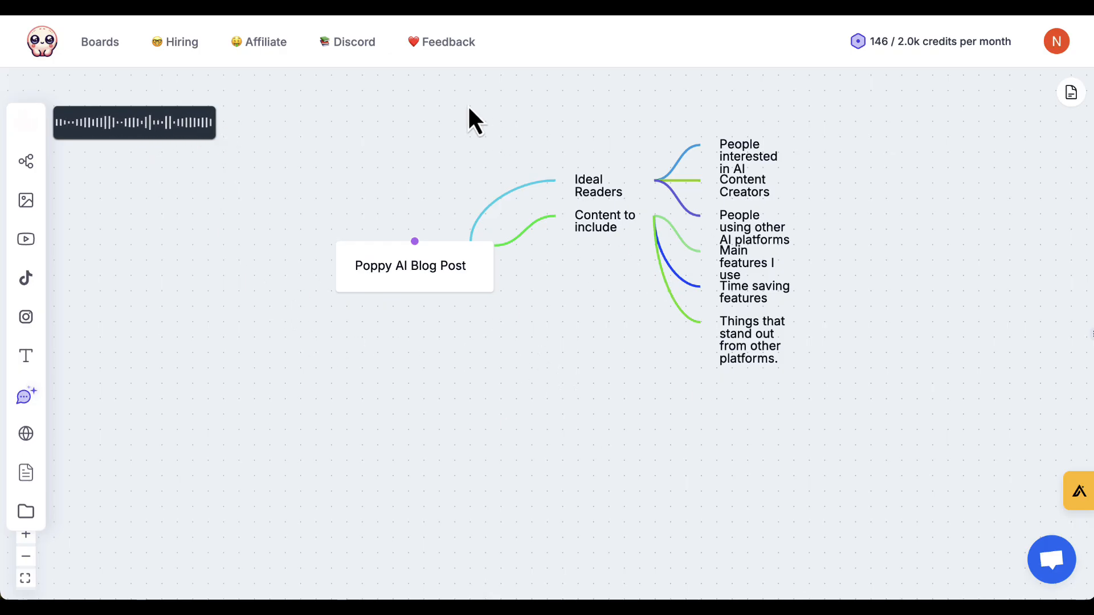
Open YouTube in a new browser tab and search for "poppy ai".
{"action": "key", "text": "ctrl+t"}
{"action": "type", "text": "yo"}
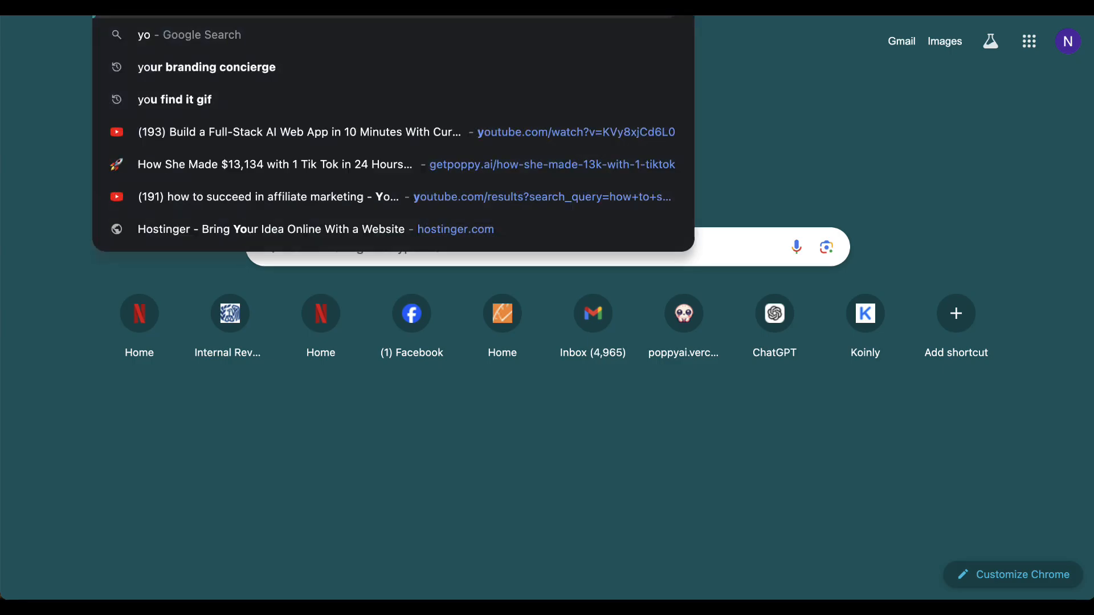
{"action": "type", "text": "utube.com"}
{"action": "key", "text": "Return"}
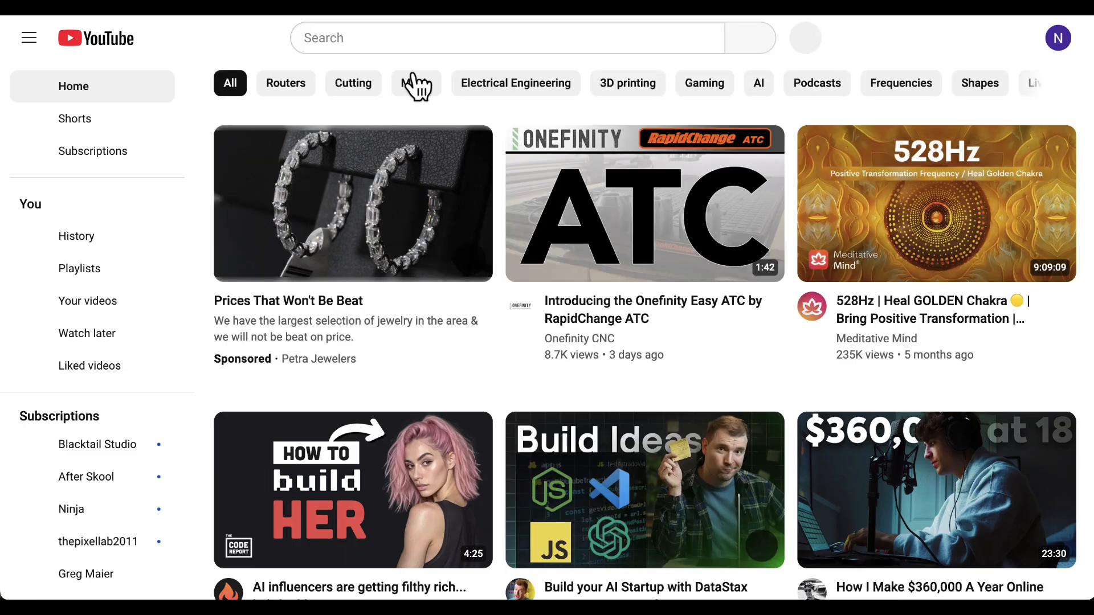
{"action": "left_click", "coordinate": [430, 46]}
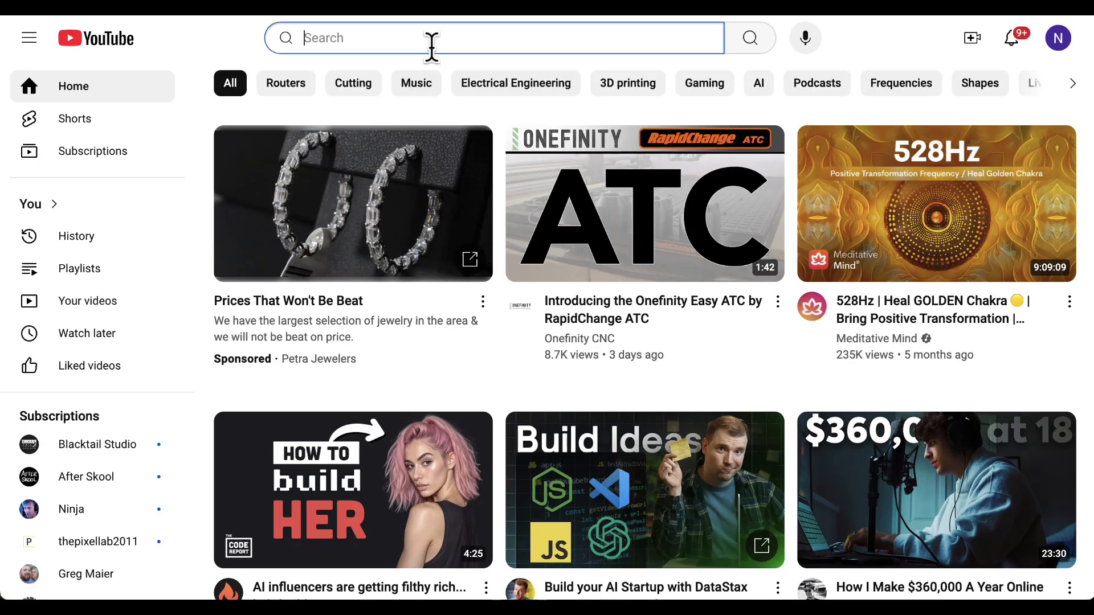
{"action": "type", "text": "poppy ai"}
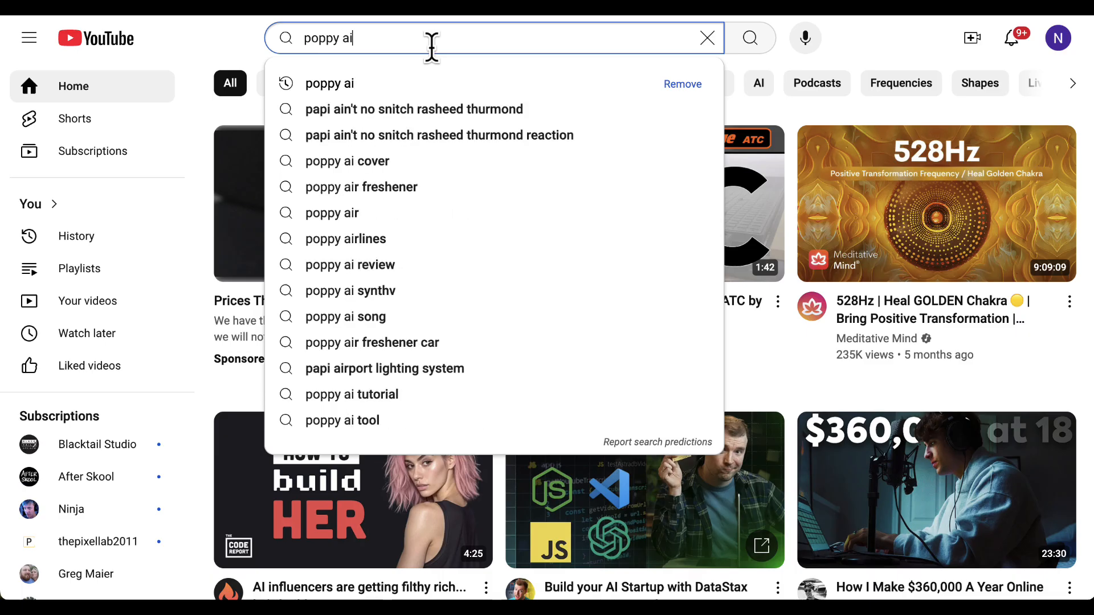
{"action": "key", "text": "Return"}
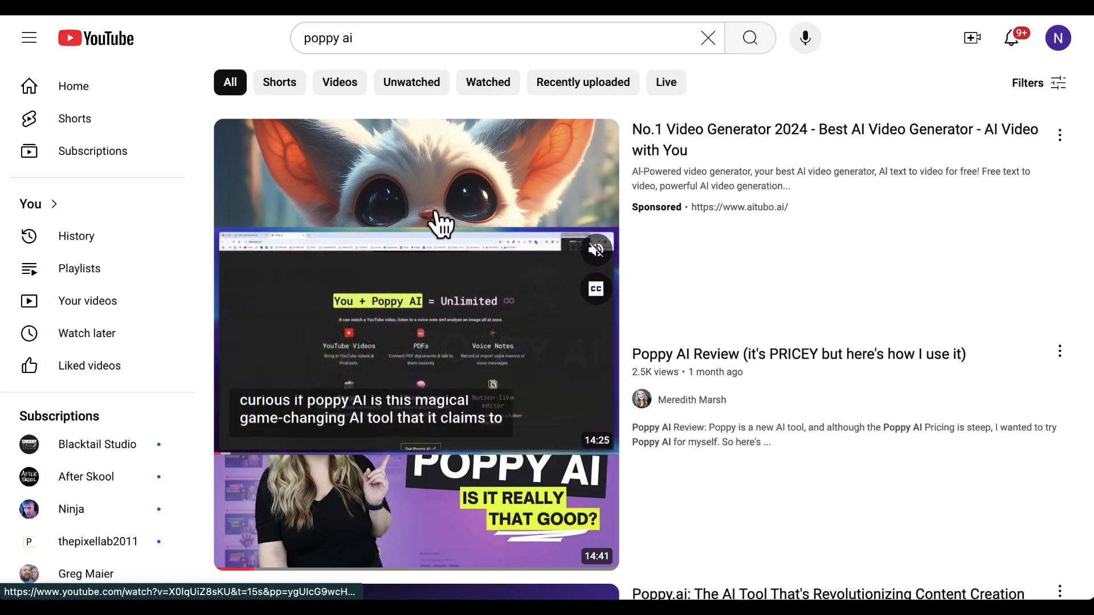
Open the video "Poppy AI Review (it's PRICEY but here's how I use it)" from the results and copy its share link.
{"action": "scroll", "coordinate": [459, 169], "scroll_direction": "down", "scroll_amount": 3}
{"action": "scroll", "coordinate": [456, 166], "scroll_direction": "down", "scroll_amount": 3}
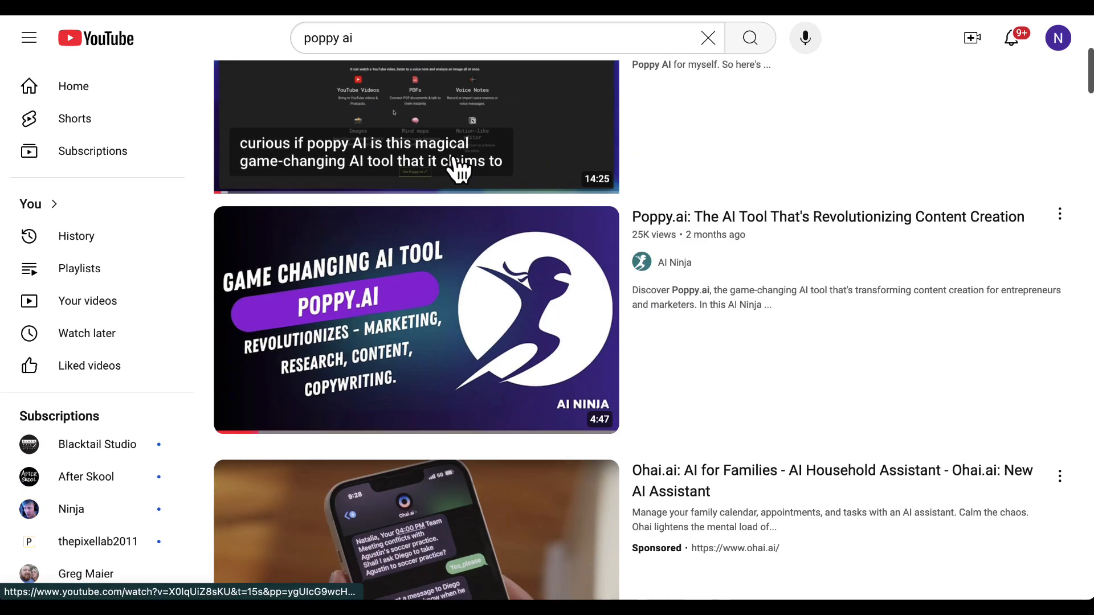
{"action": "scroll", "coordinate": [866, 183], "scroll_direction": "up", "scroll_amount": 3}
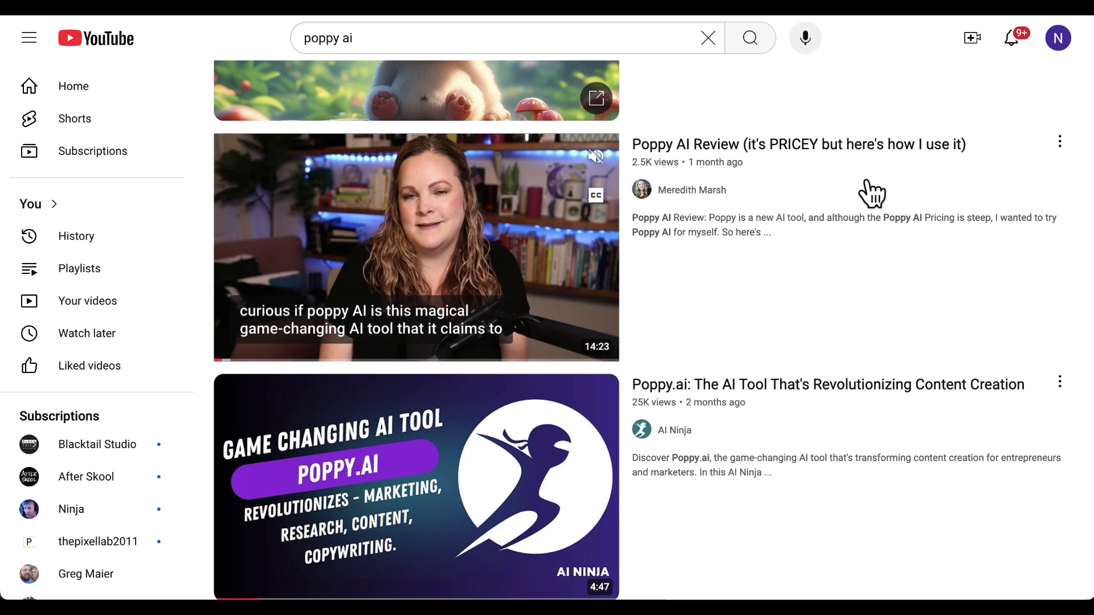
{"action": "left_click", "coordinate": [735, 147]}
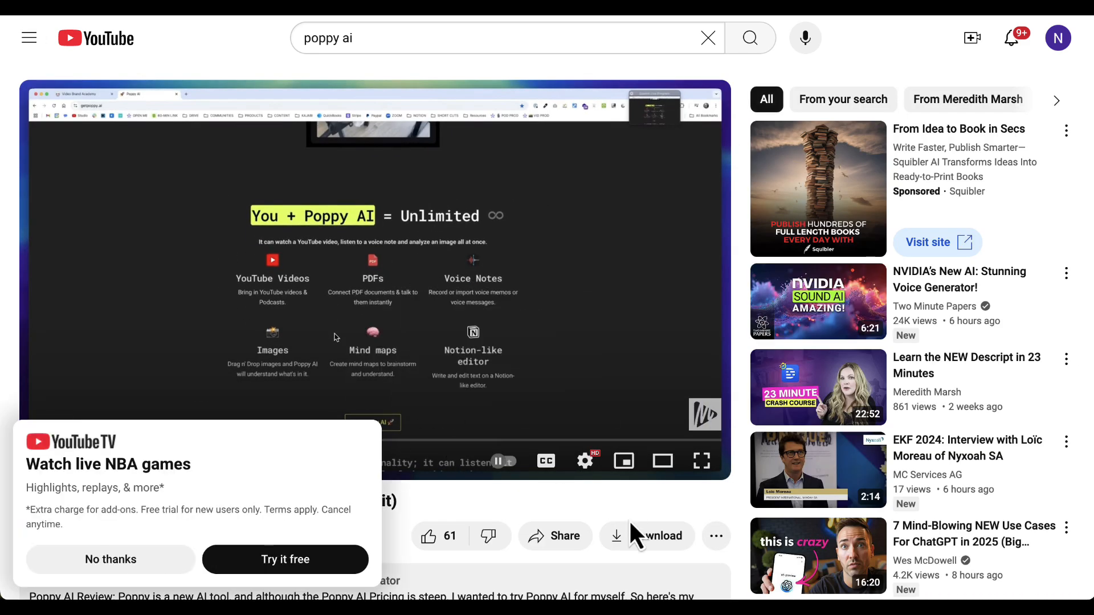
{"action": "left_click", "coordinate": [632, 534]}
{"action": "left_click", "coordinate": [707, 399]}
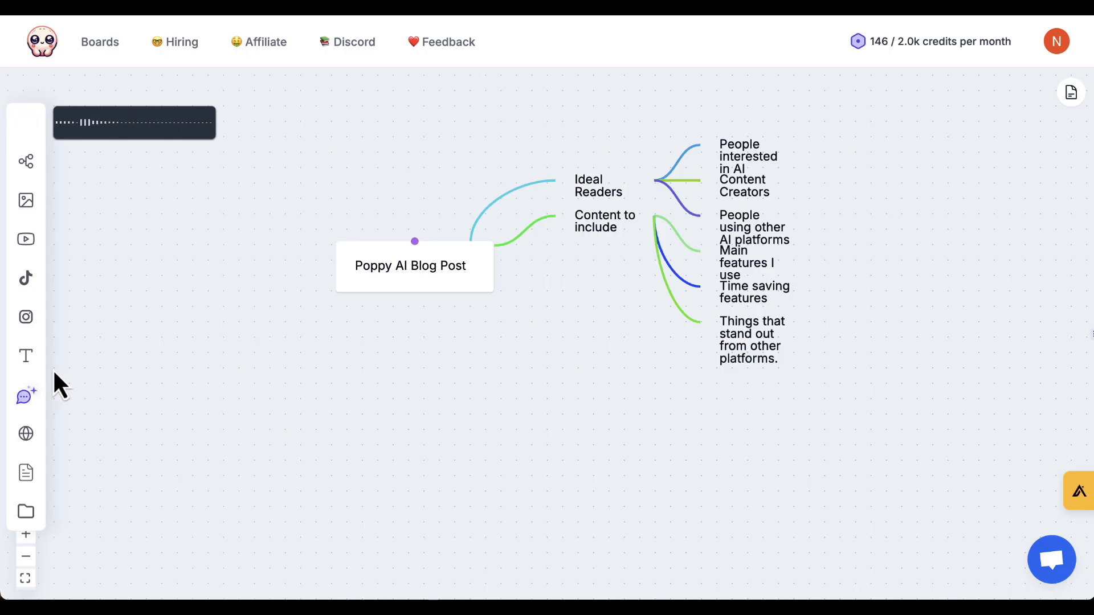
Add the copied review video to the Poppy AI board and place it below the "Poppy AI Blog Post" node.
{"action": "left_click", "coordinate": [32, 245]}
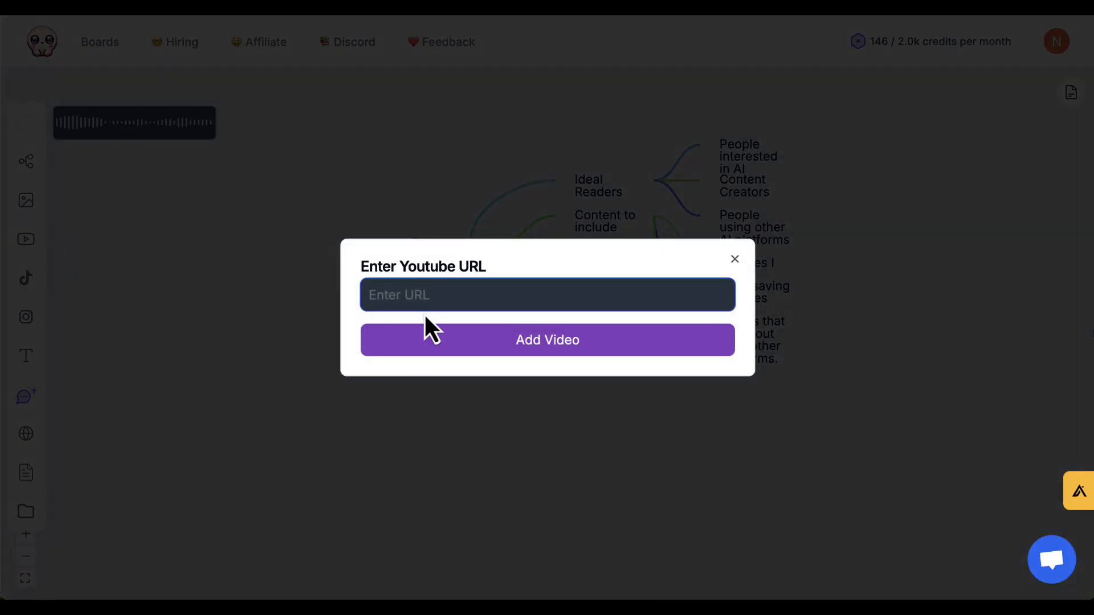
{"action": "key", "text": "ctrl+v"}
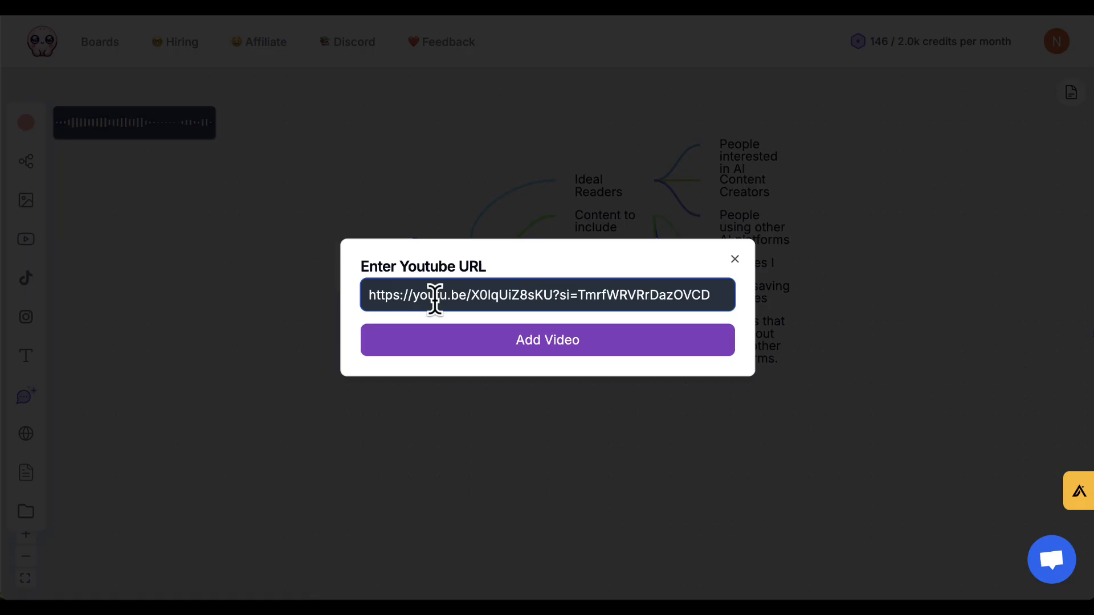
{"action": "left_click", "coordinate": [537, 344]}
{"action": "left_click_drag", "start_coordinate": [566, 282], "coordinate": [420, 379]}
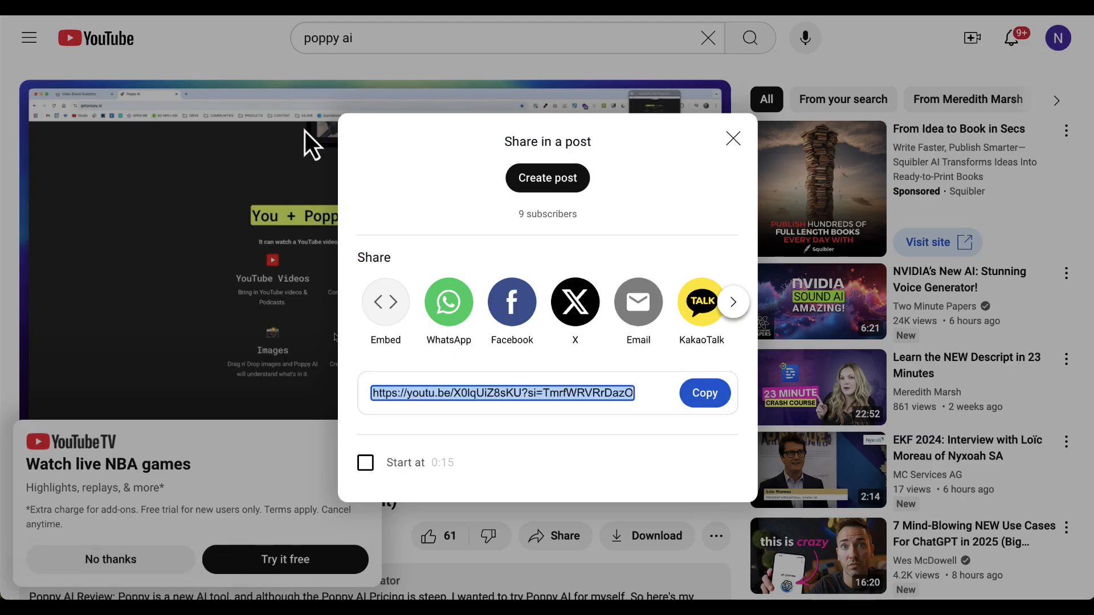
Return to the YouTube search results and open the Poppy AI channel.
{"action": "left_click", "coordinate": [733, 139]}
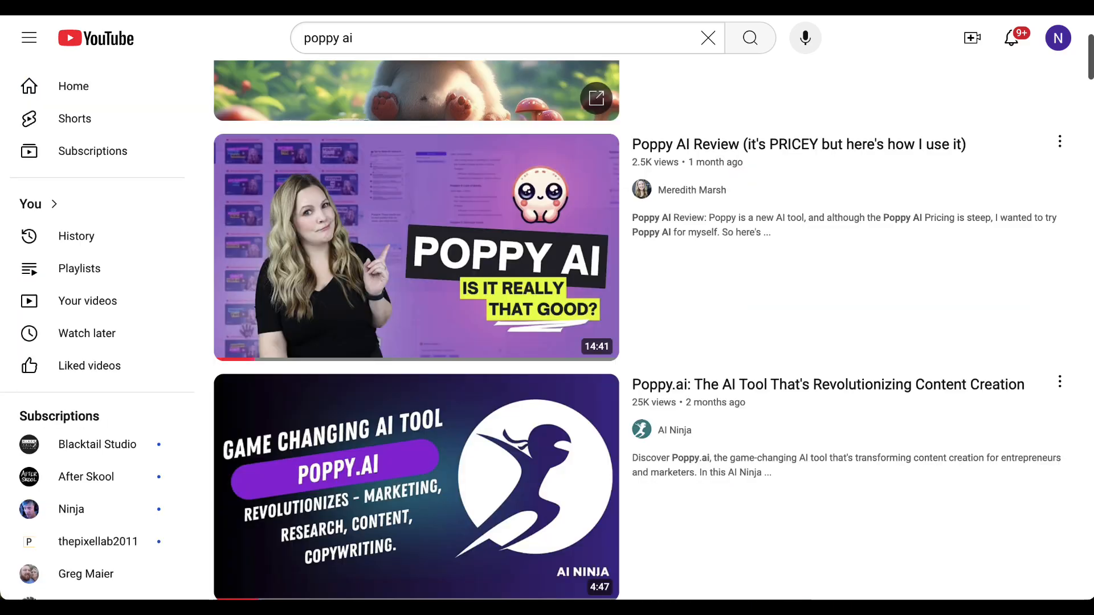
{"action": "scroll", "coordinate": [398, 287], "scroll_direction": "down", "scroll_amount": 12}
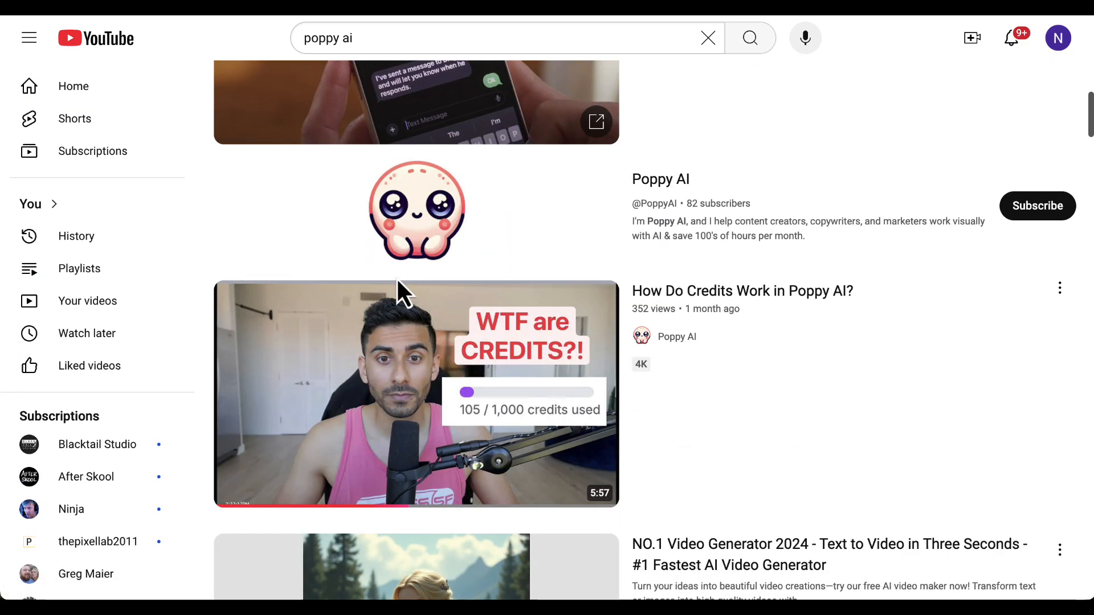
{"action": "scroll", "coordinate": [398, 287], "scroll_direction": "down", "scroll_amount": 1}
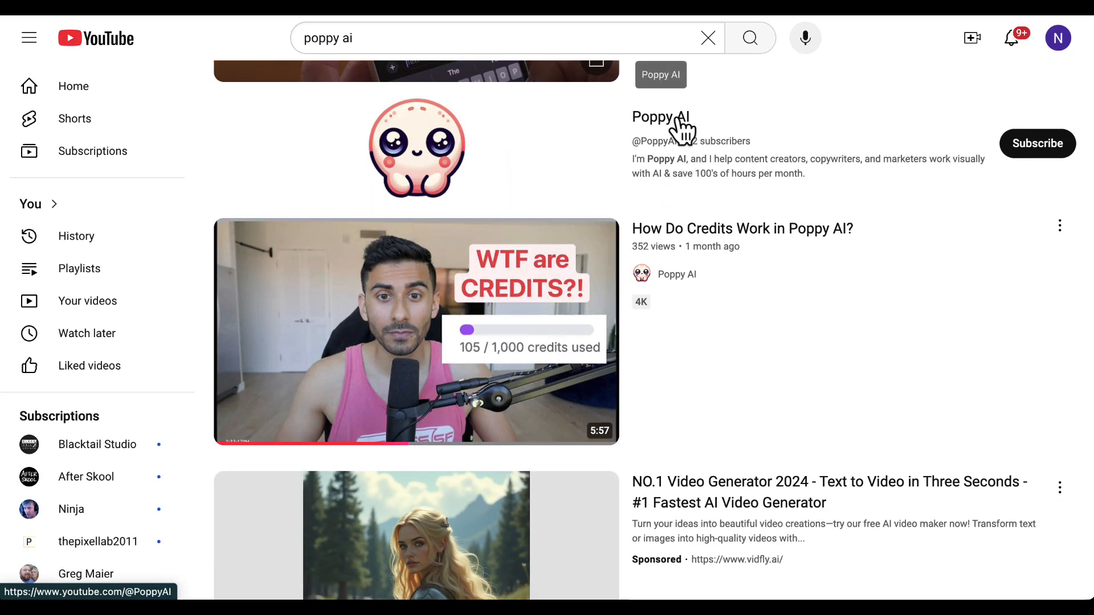
{"action": "left_click", "coordinate": [661, 119]}
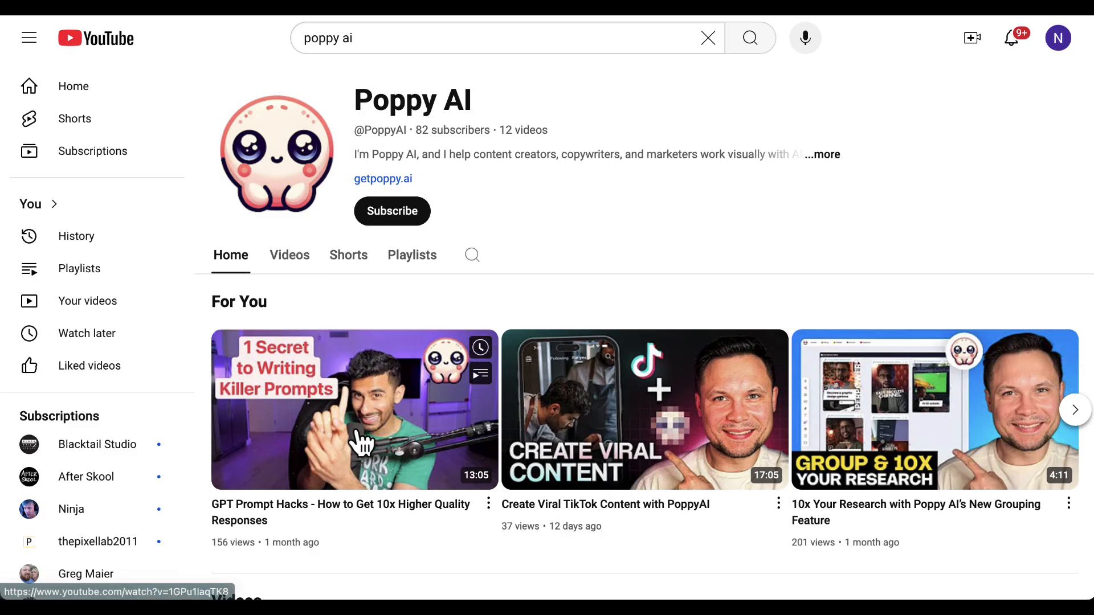
Open the channel's video "GPT Prompt Hacks - How to Get 10x Higher Quality Responses" and copy its share link.
{"action": "scroll", "coordinate": [360, 443], "scroll_direction": "down", "scroll_amount": 3}
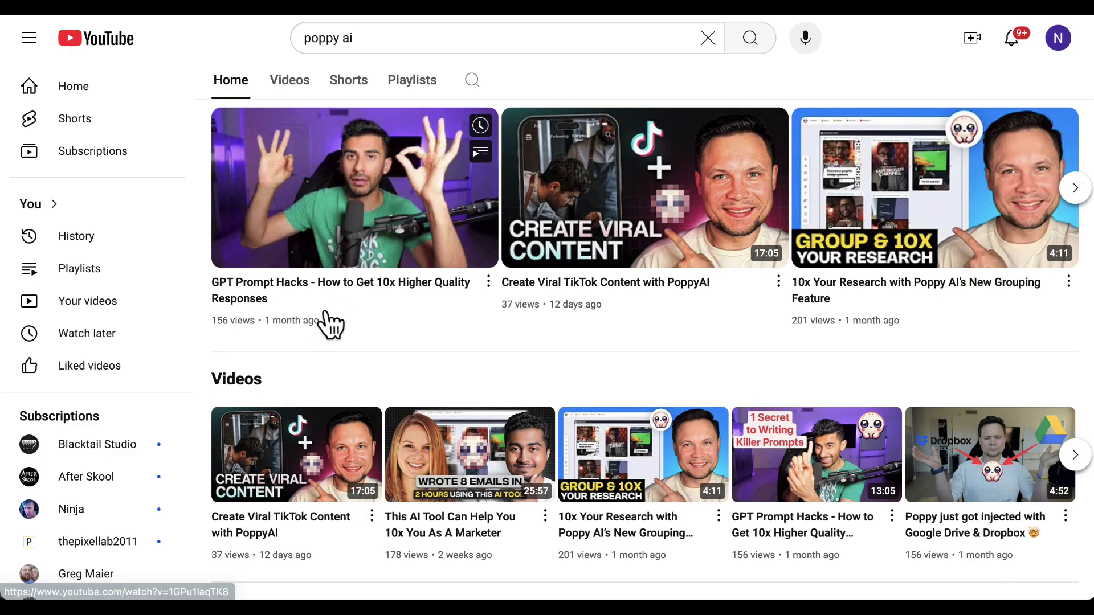
{"action": "left_click", "coordinate": [441, 199]}
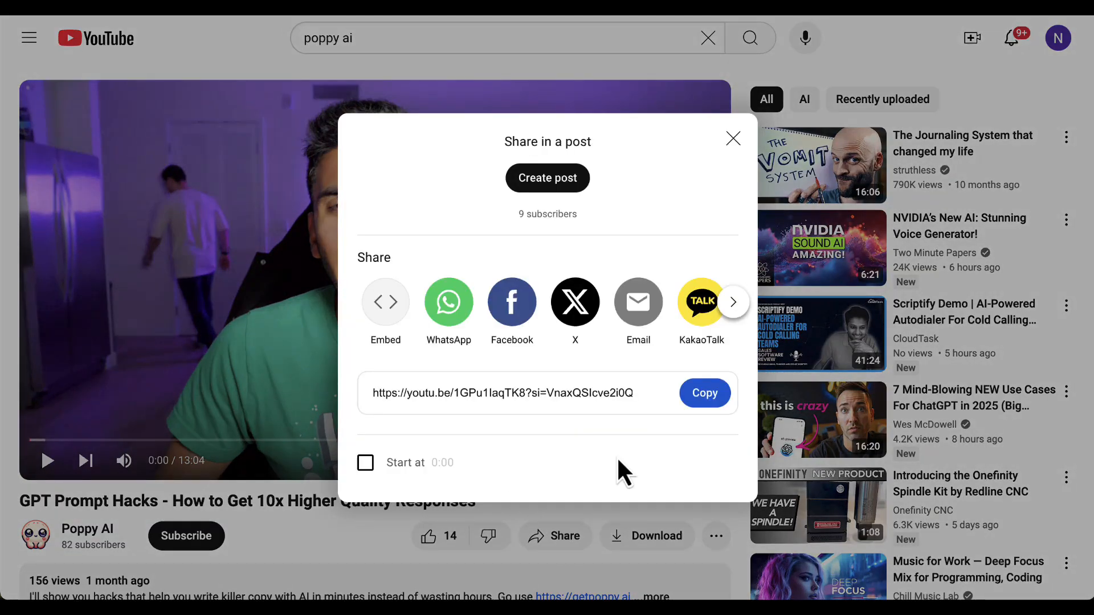
{"action": "left_click", "coordinate": [707, 393]}
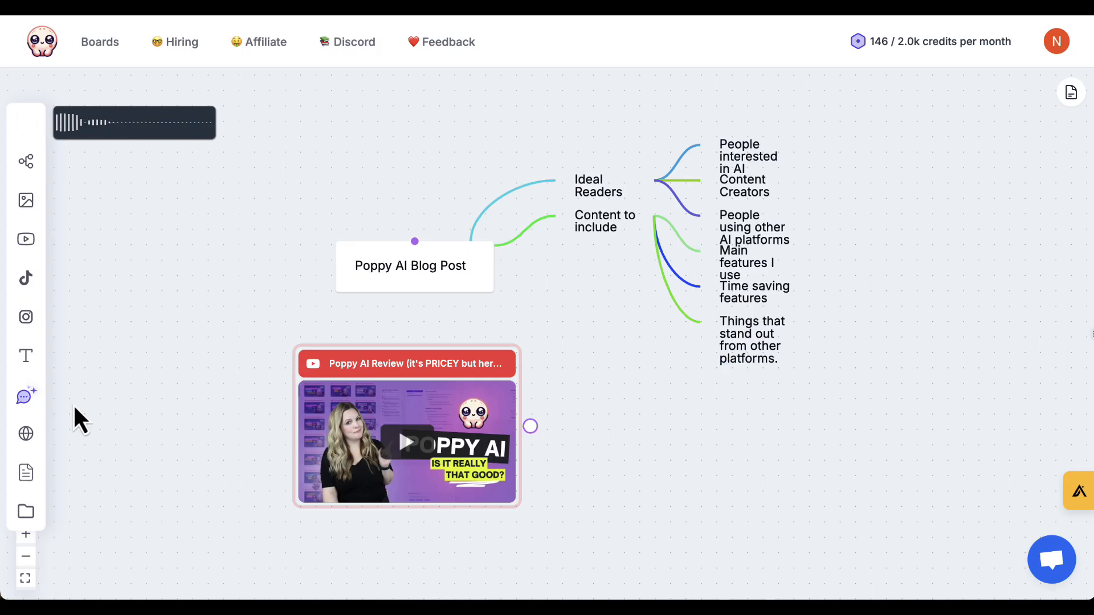
Add the copied GPT Prompt Hacks video to the Poppy AI board and place it below the review video.
{"action": "left_click", "coordinate": [27, 243]}
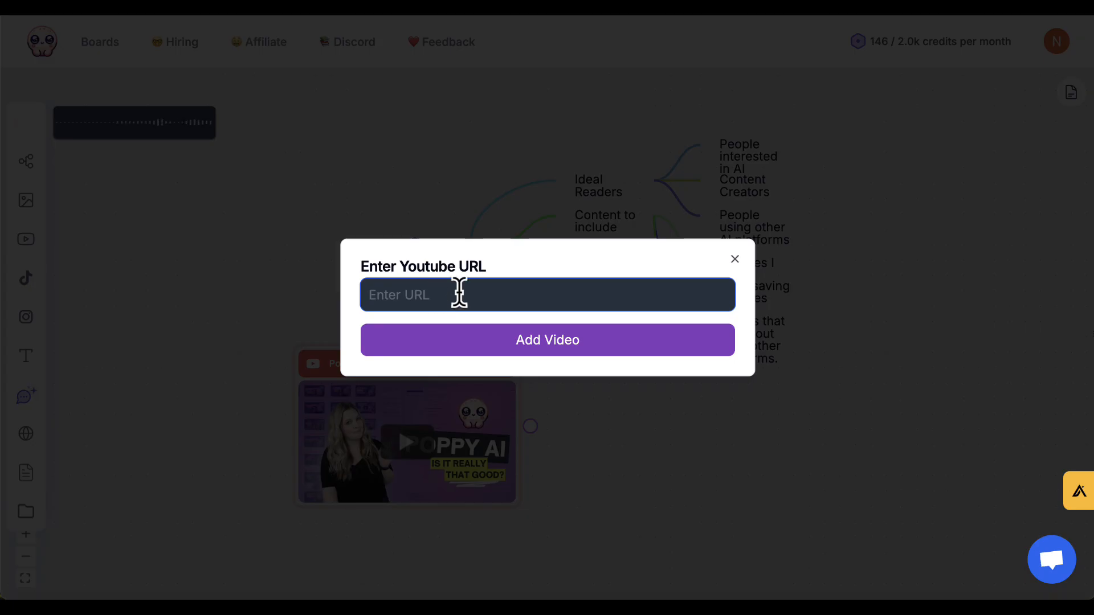
{"action": "key", "text": "ctrl+v"}
{"action": "left_click", "coordinate": [547, 343]}
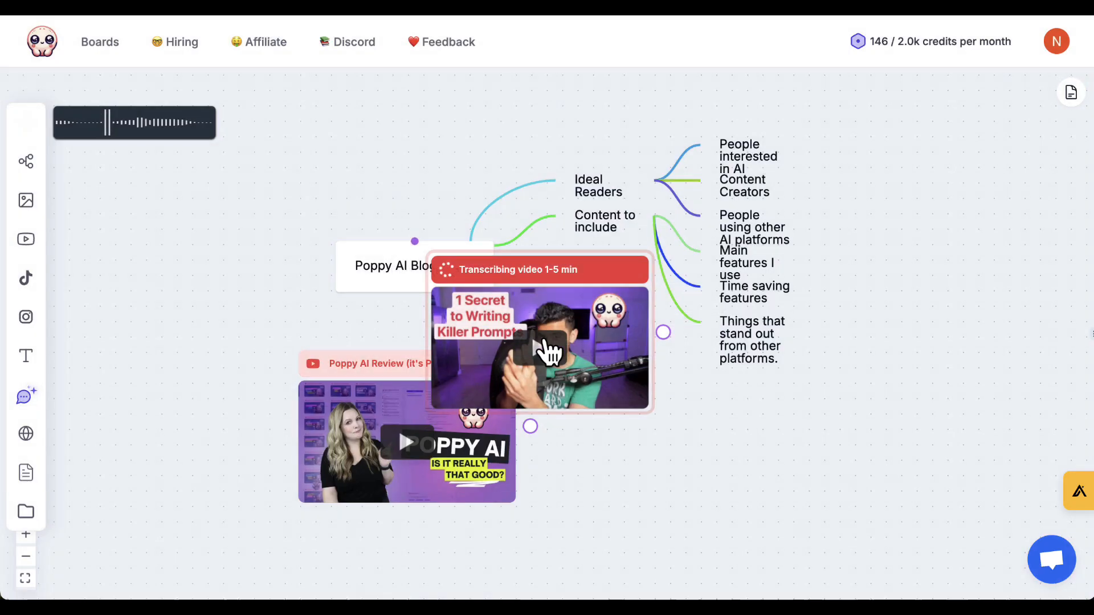
{"action": "left_click_drag", "start_coordinate": [519, 388], "coordinate": [420, 547]}
Add a text note beside the videos beginning "Use the linked videos, mindmap structure, and linked voice note to create a 1500 word blog post".
{"action": "scroll", "coordinate": [721, 391], "scroll_direction": "down", "scroll_amount": 3}
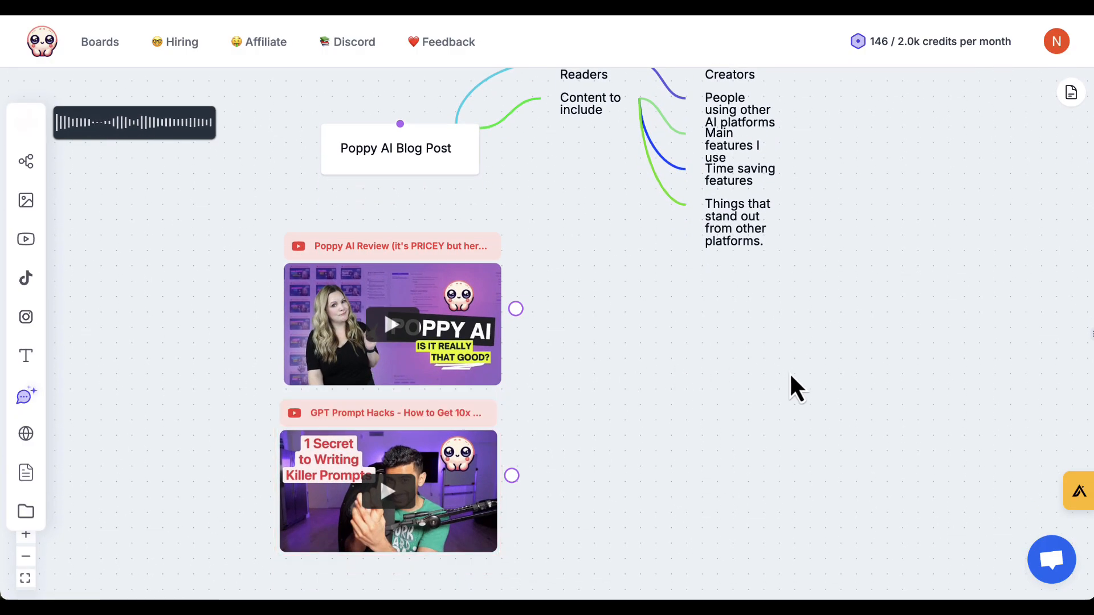
{"action": "key", "text": "t"}
{"action": "left_click_drag", "start_coordinate": [519, 325], "coordinate": [639, 346]}
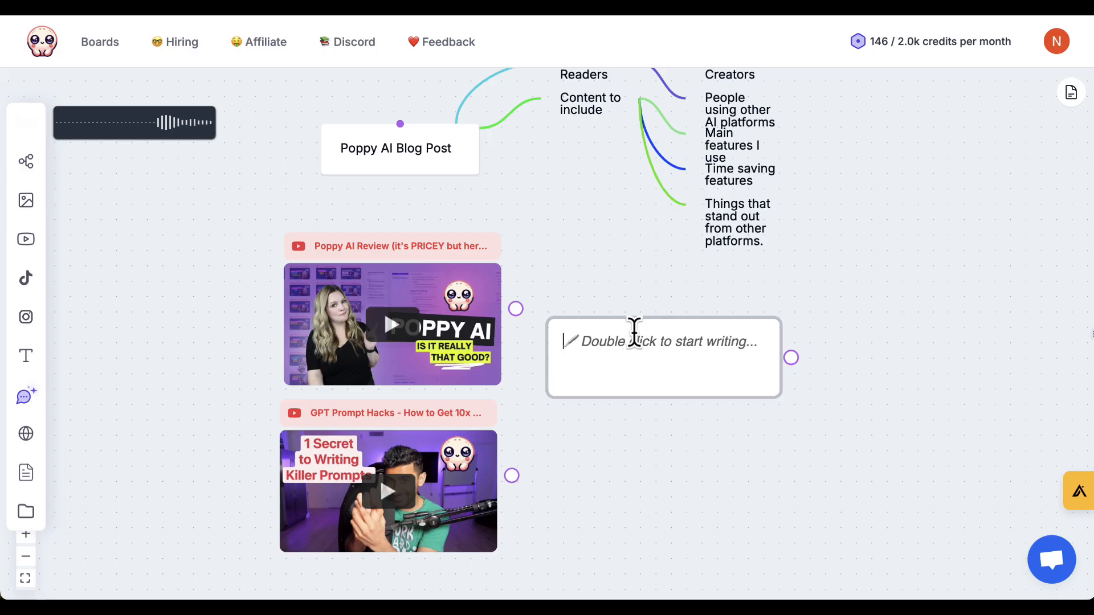
{"action": "type", "text": "Us"}
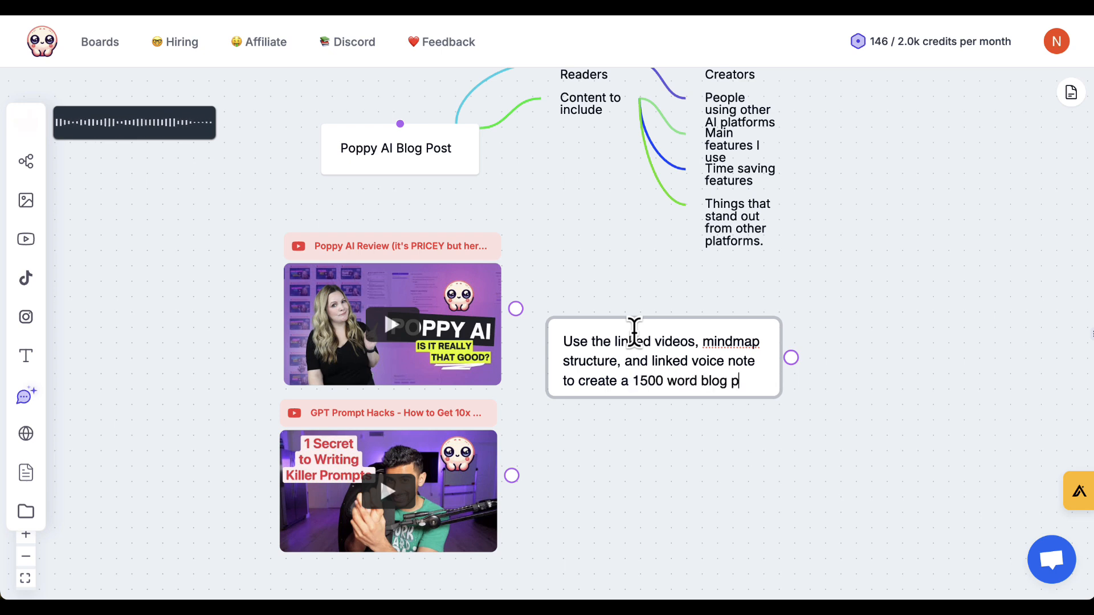
Continue the note with "on Poppy AI. The focus should be on whether or not this tool is worthwhile for individuals.".
{"action": "type", "text": "on who"}
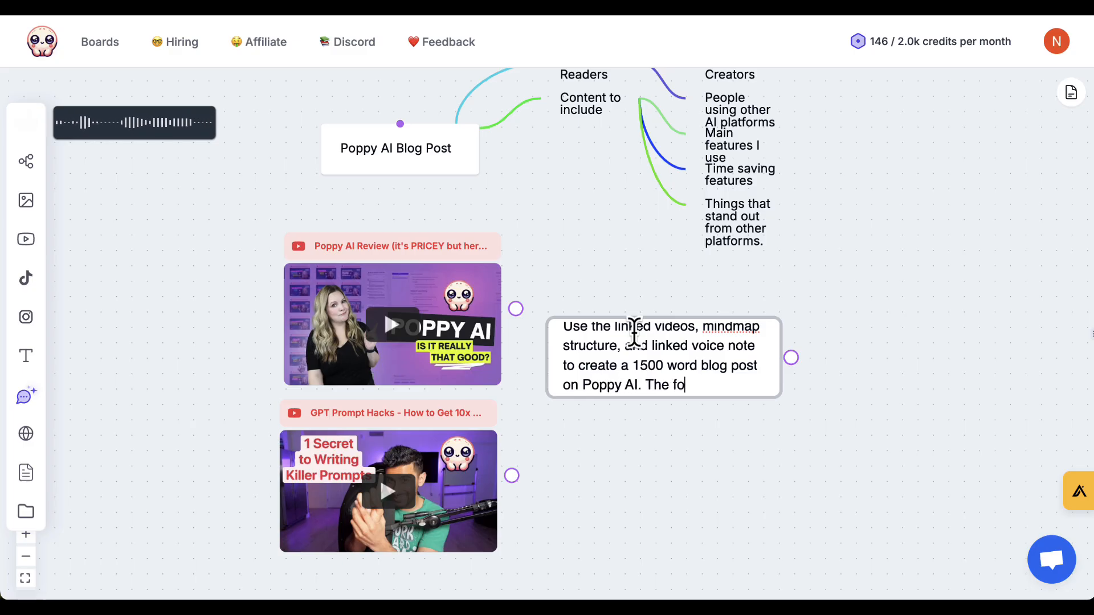
{"action": "type", "text": "e on wh"}
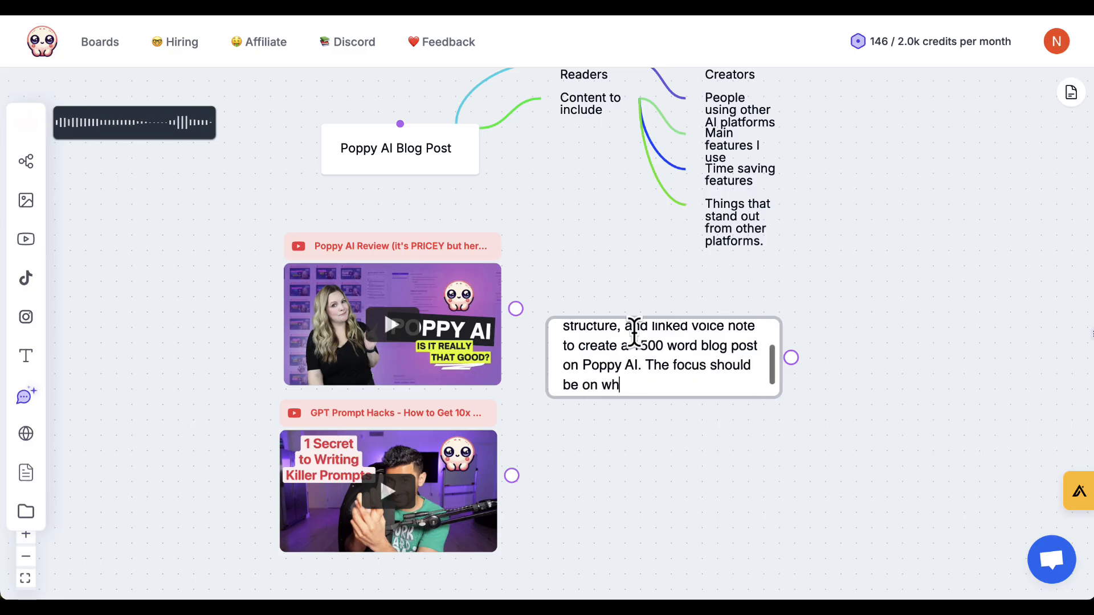
{"action": "type", "text": "ether or not this tool"}
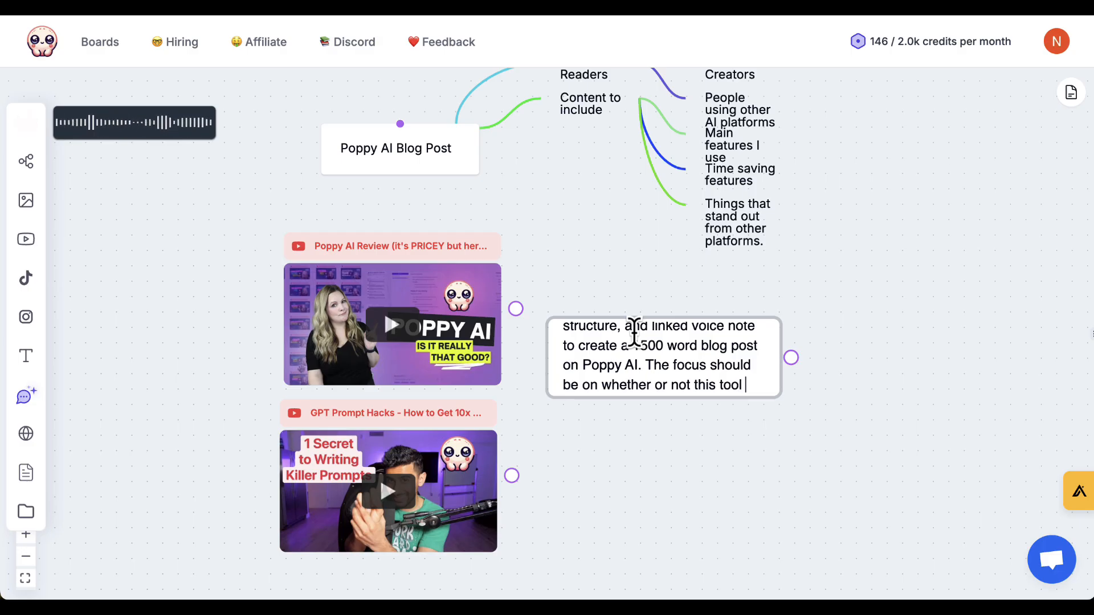
{"action": "type", "text": " is worthwhile for individuals."}
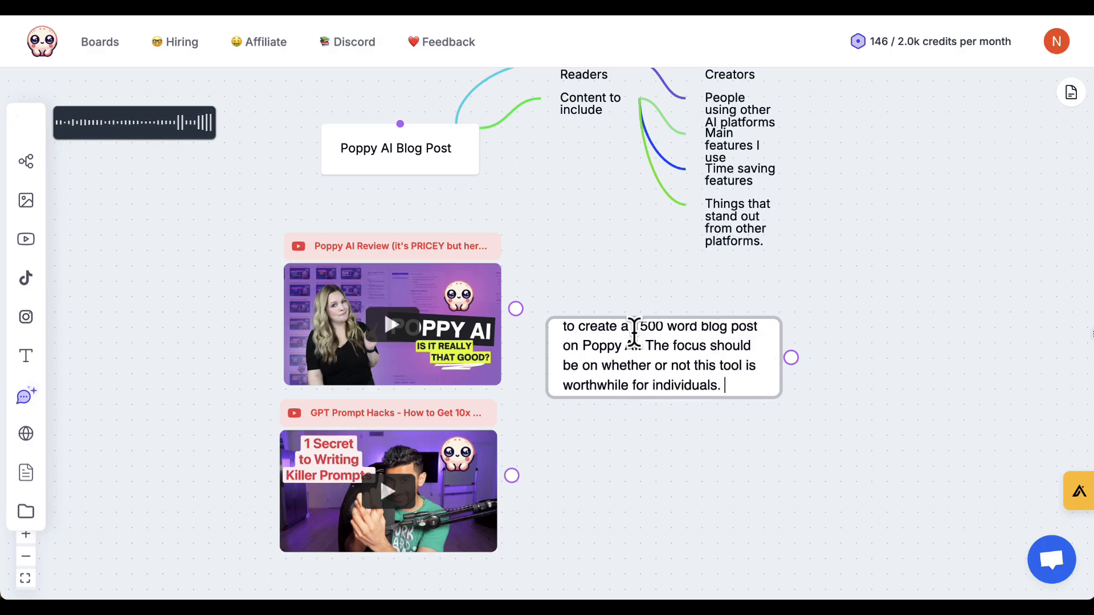
{"action": "type", "text": " on people that like using AS"}
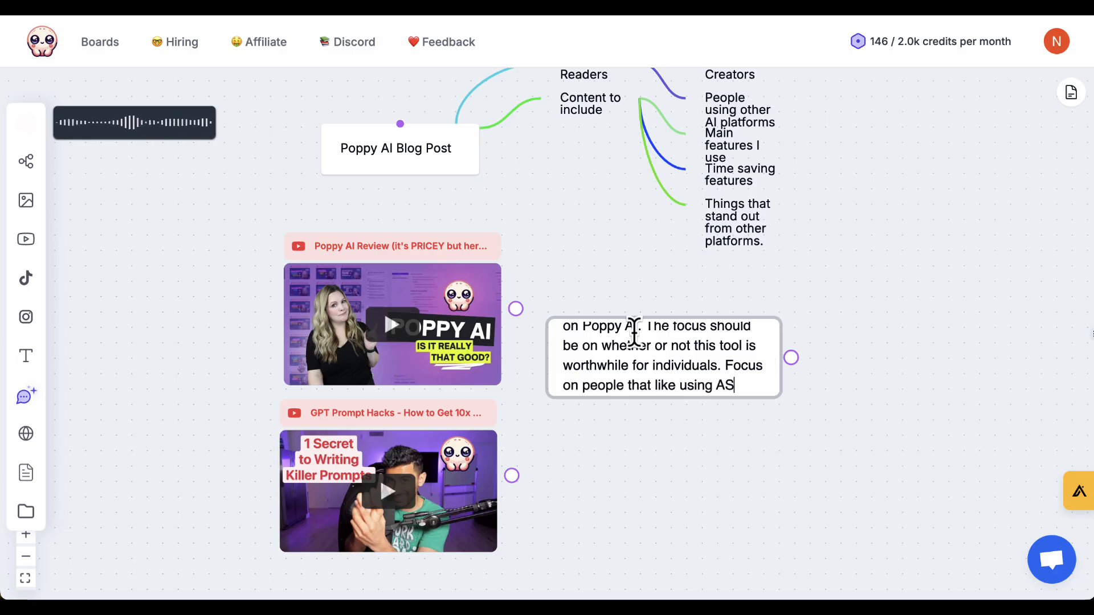
{"action": "type", "text": " are "}
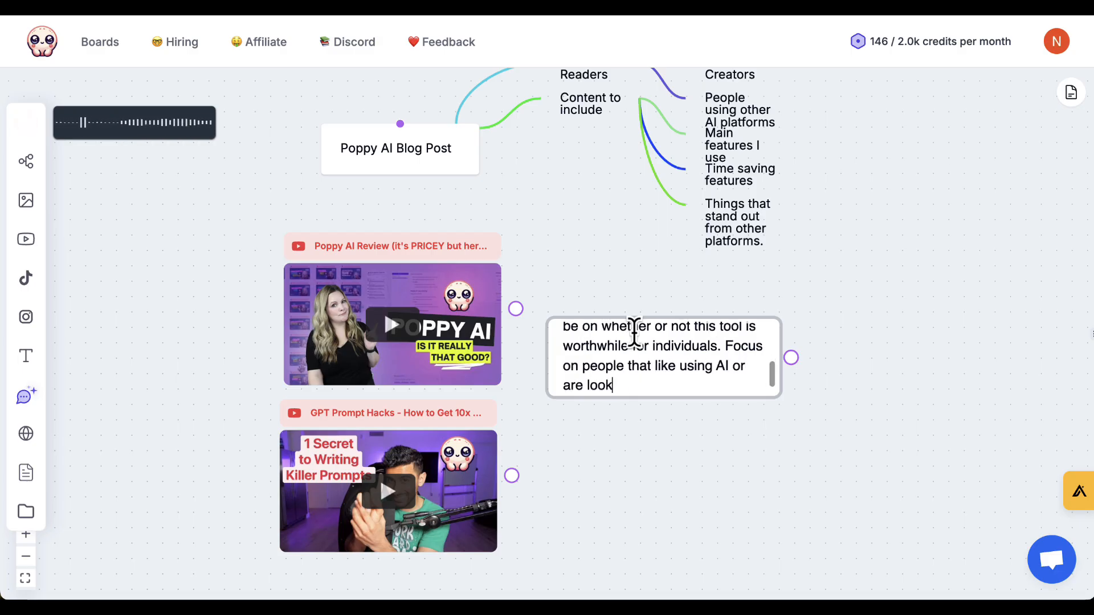
{"action": "type", "text": "looking to streamline their pro"}
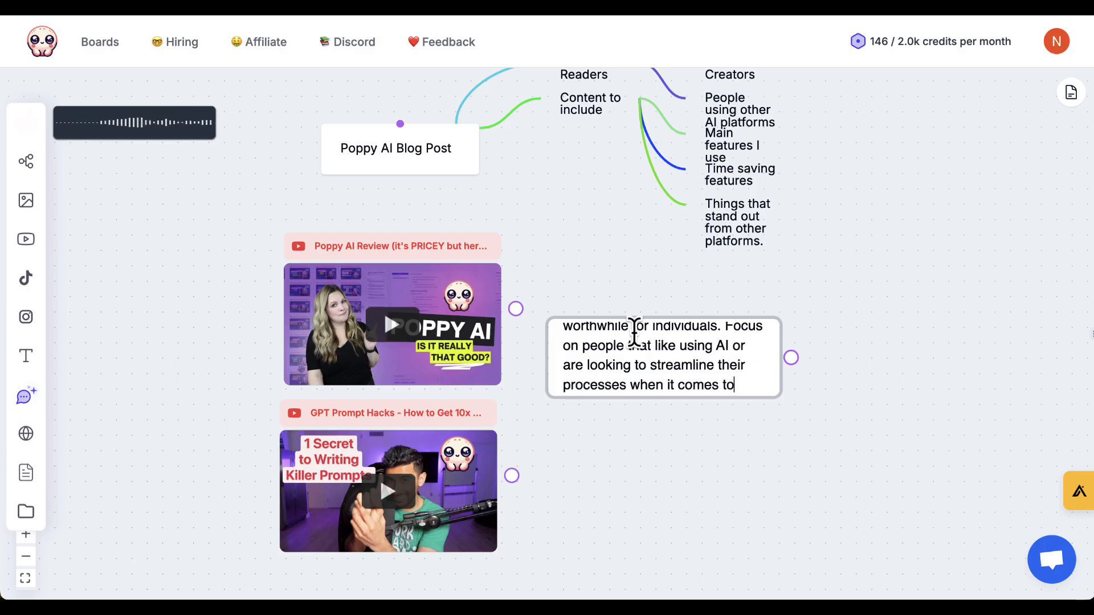
Continue the note with "when it comes to writing for what's of interest to the reader. Let me know what questions you have.".
{"action": "type", "text": "cesses when it comes to writing for what's of interest to th"}
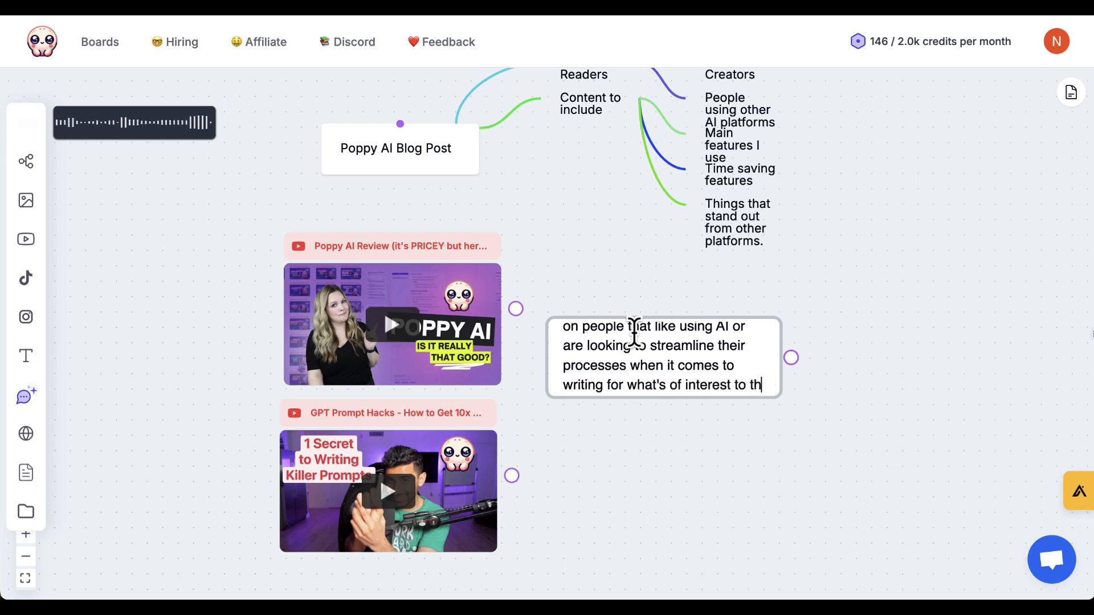
{"action": "type", "text": "e reader. Let me know w"}
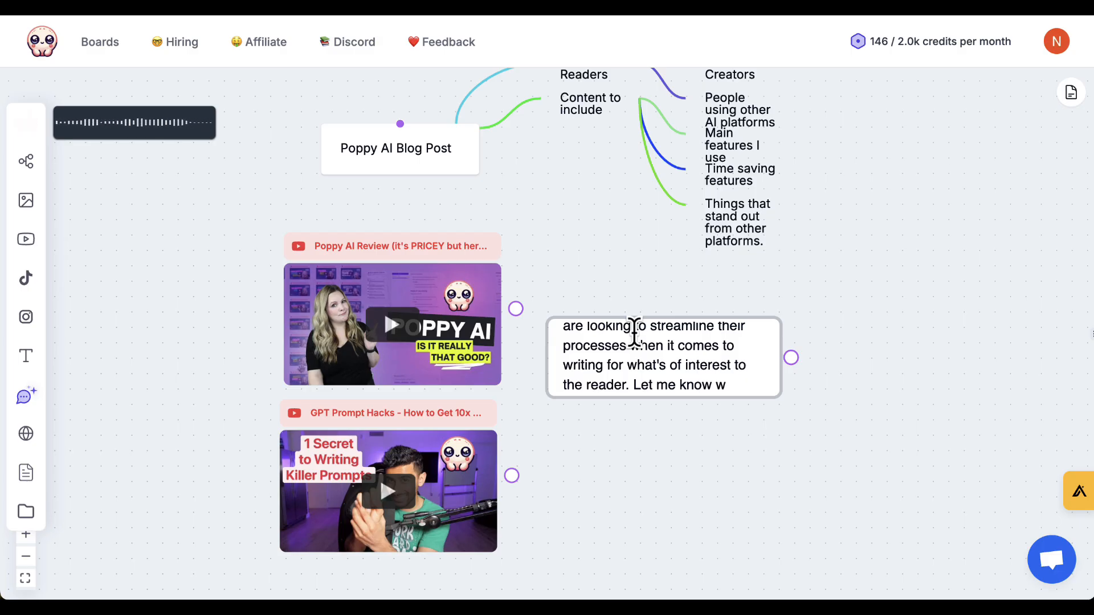
{"action": "type", "text": "hat que"}
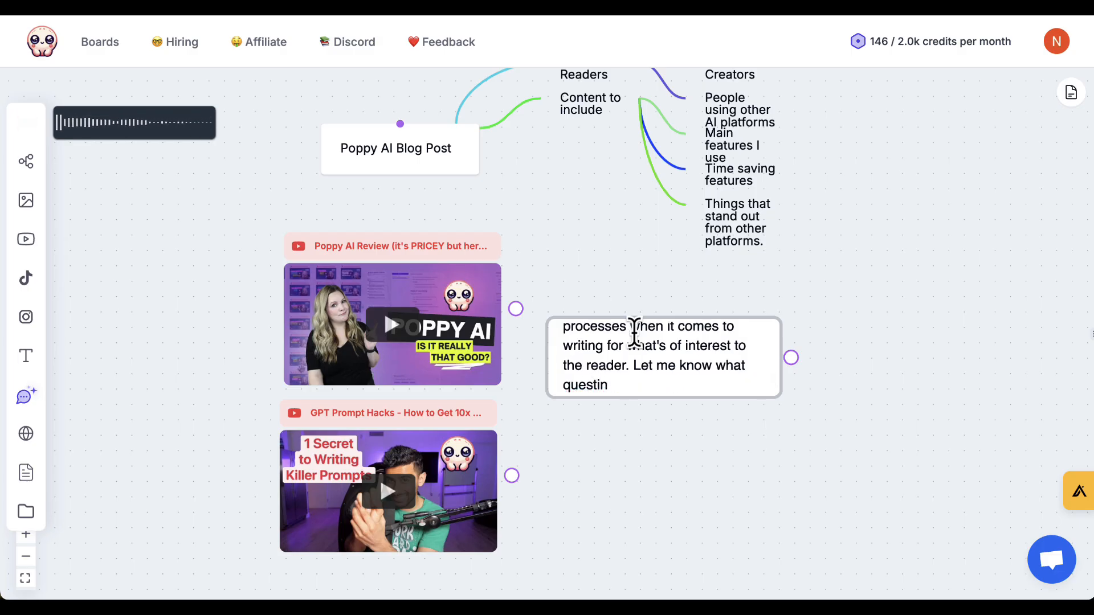
{"action": "type", "text": "stions you have. Also, c"}
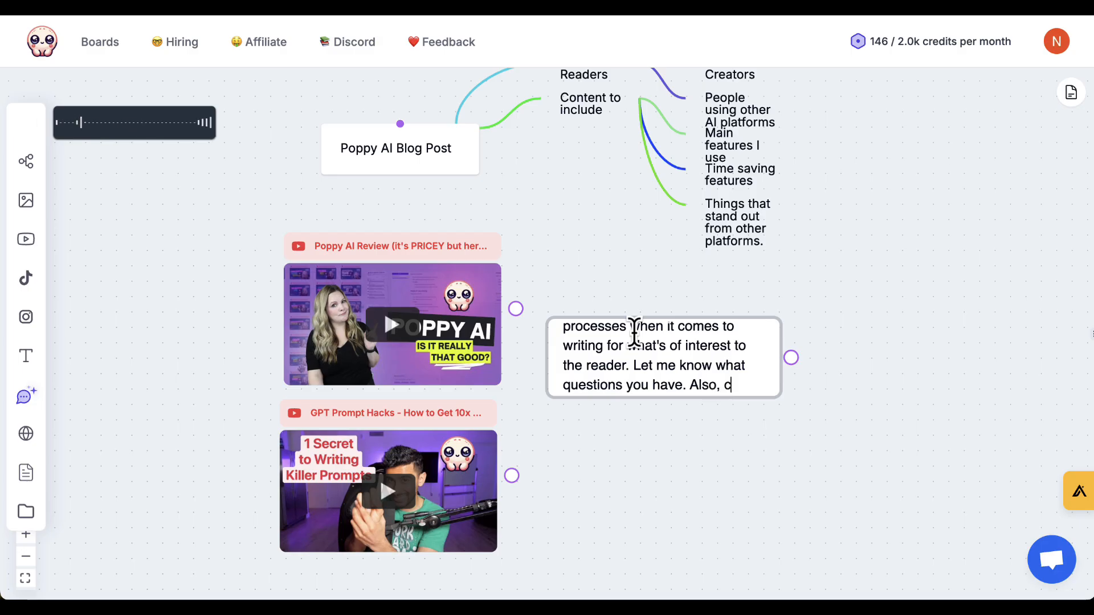
{"action": "type", "text": "eatye"}
Finish the note with "Also, create detailed bullet points for this blogpost so that I might easily tweak or rewrite if necessary.".
{"action": "key", "text": "BackSpace"}
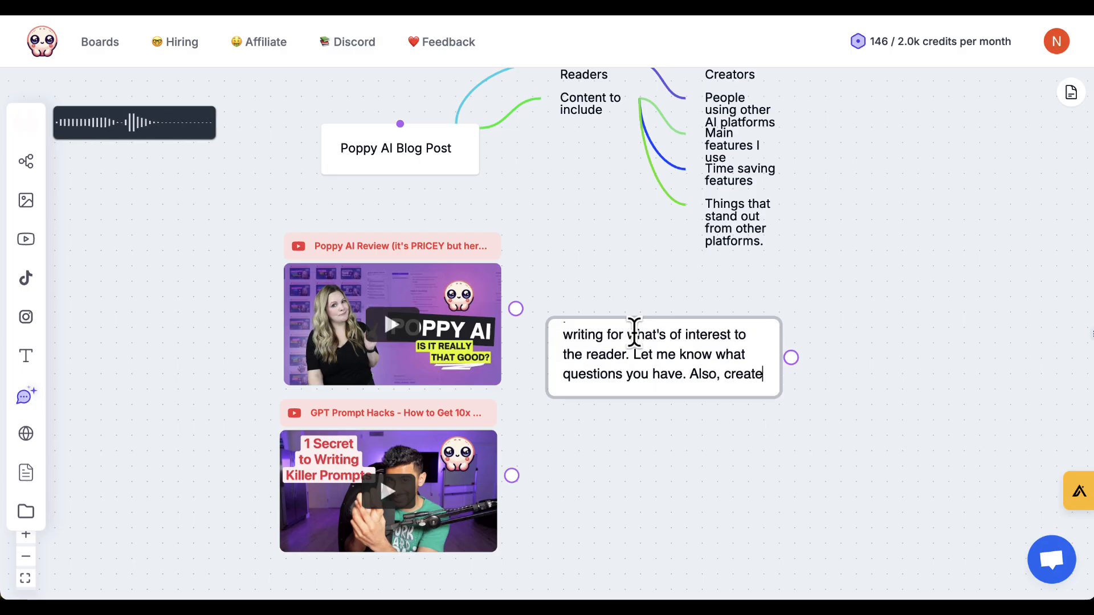
{"action": "type", "text": "detailed"}
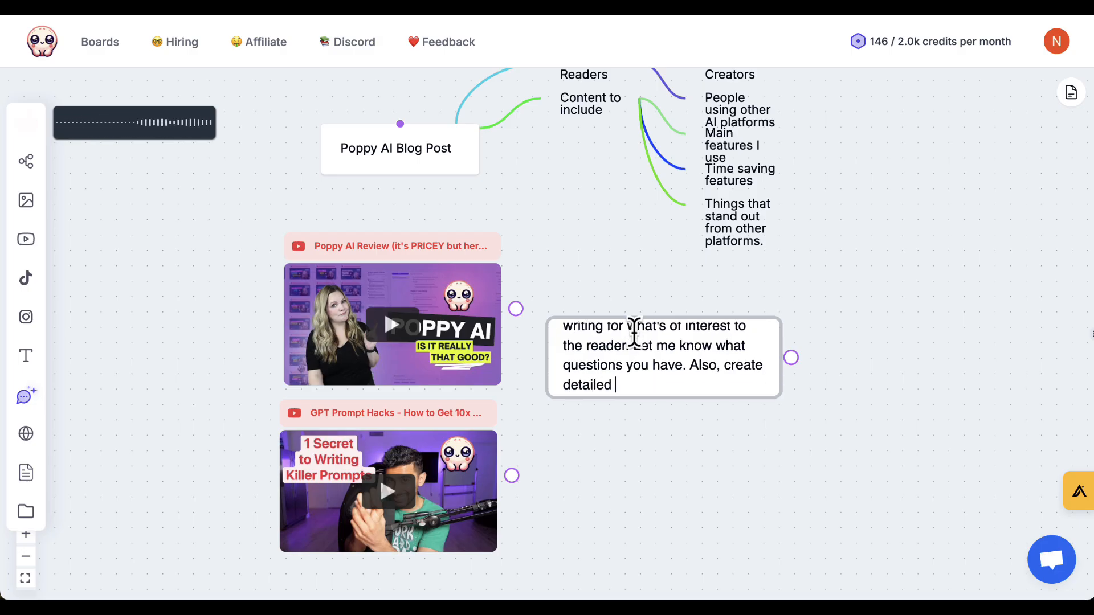
{"action": "type", "text": " bullet points for this b"}
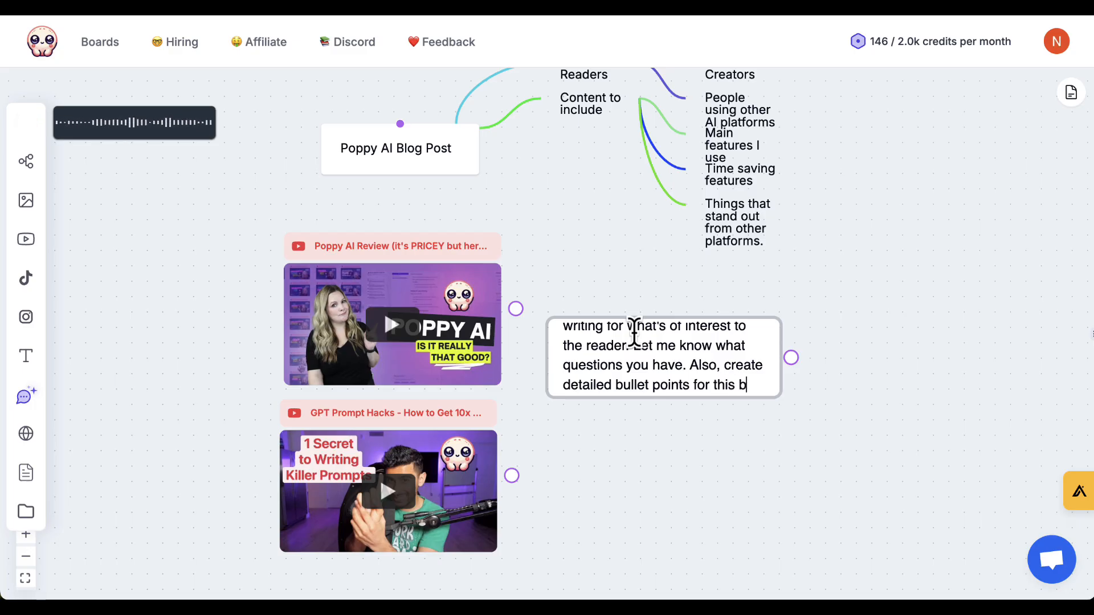
{"action": "type", "text": "logpost so that I mi"}
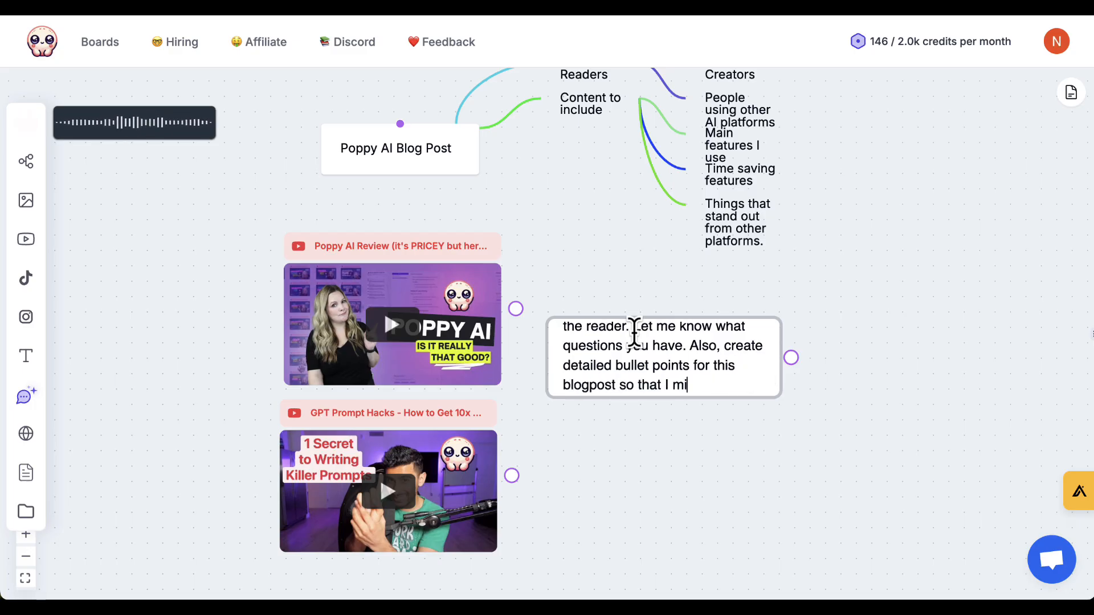
{"action": "type", "text": "s"}
{"action": "key", "text": "BackSpace"}
{"action": "key", "text": "BackSpace"}
{"action": "key", "text": "BackSpace"}
{"action": "type", "text": "easily tweak or rewrite if necessary."}
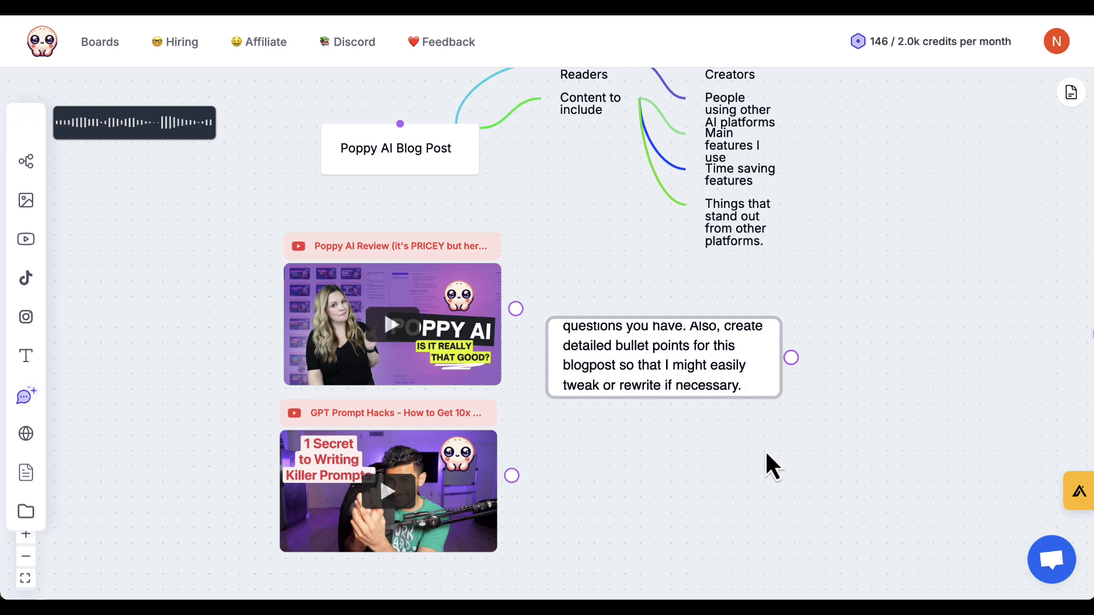
Add an AI Assistant chat to the board and place it to the right of the mind map and text note.
{"action": "scroll", "coordinate": [697, 477], "scroll_direction": "down", "scroll_amount": 5}
{"action": "scroll", "coordinate": [689, 494], "scroll_direction": "down", "scroll_amount": 1}
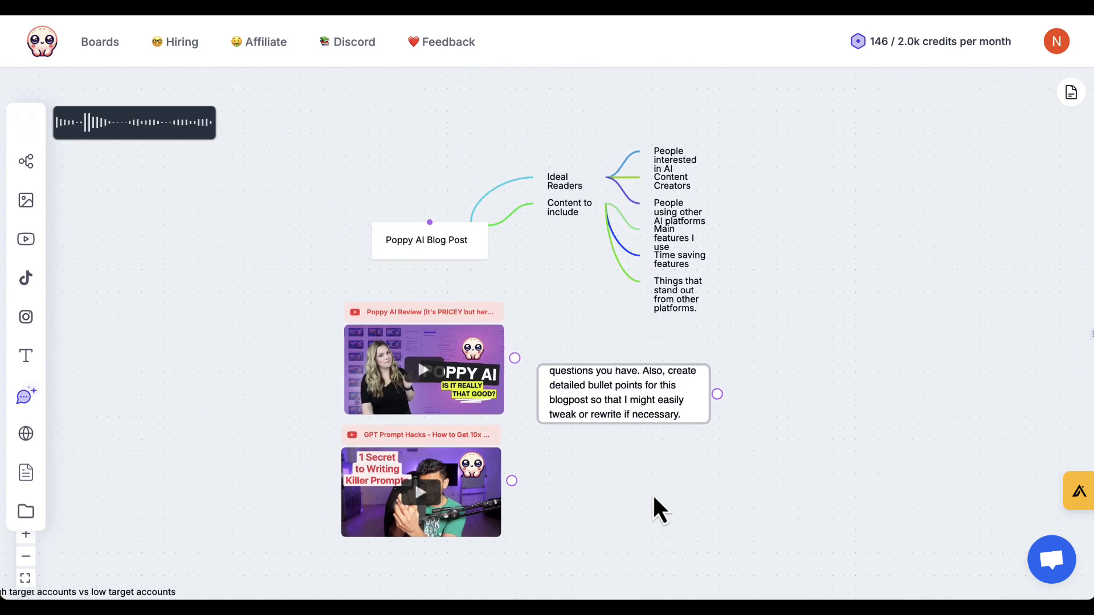
{"action": "left_click_drag", "start_coordinate": [642, 493], "coordinate": [559, 490]}
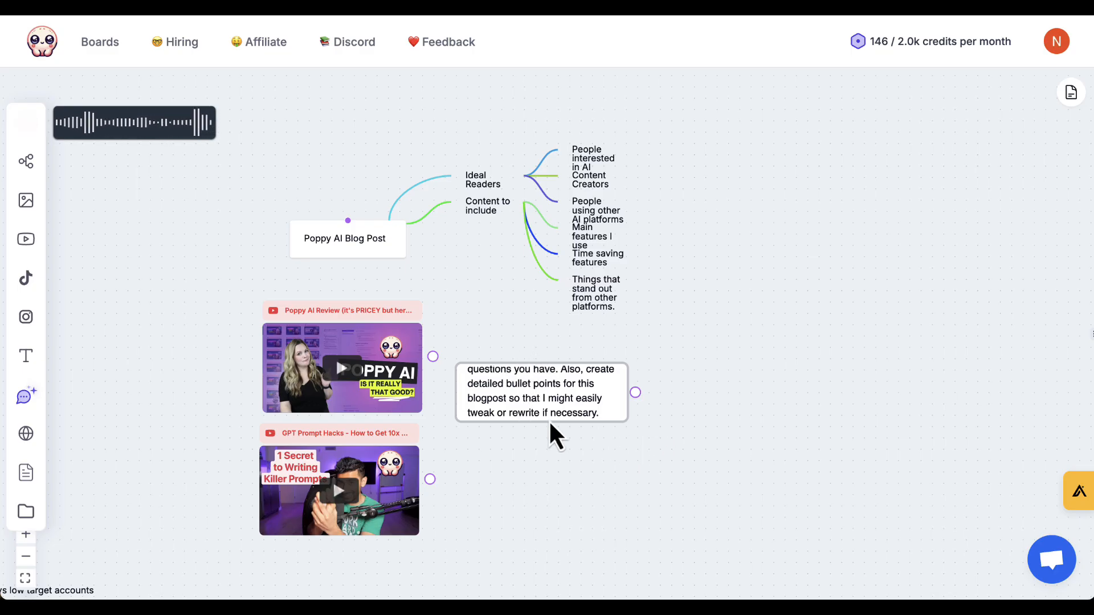
{"action": "left_click", "coordinate": [521, 340]}
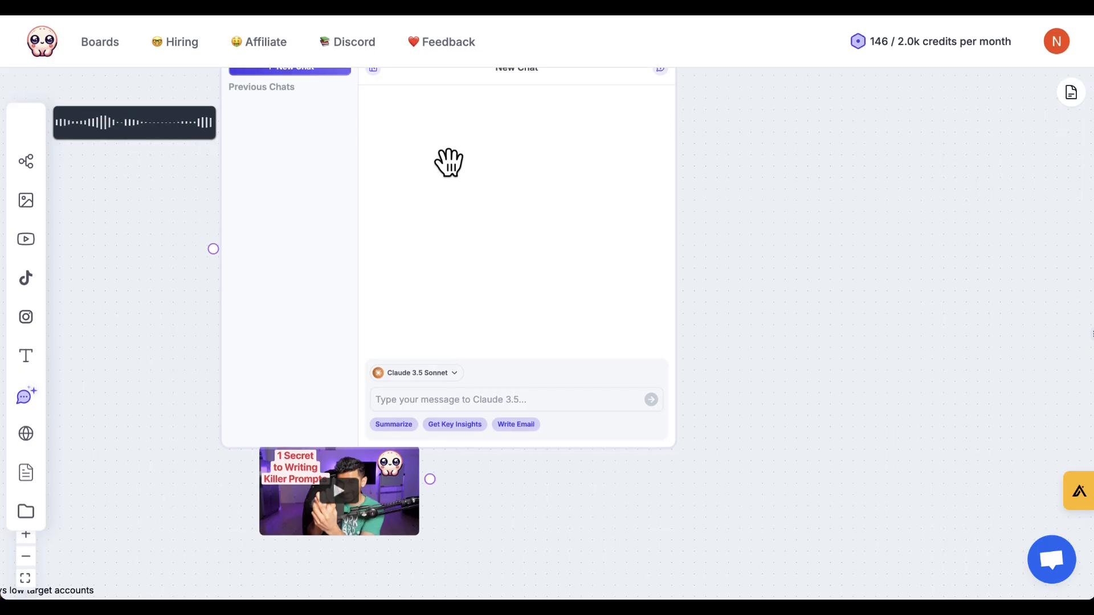
{"action": "left_click_drag", "start_coordinate": [388, 208], "coordinate": [757, 276]}
Connect the Poppy AI Blog Post mind map, the text note and both YouTube videos to the AI Assistant chat.
{"action": "left_click", "coordinate": [344, 254]}
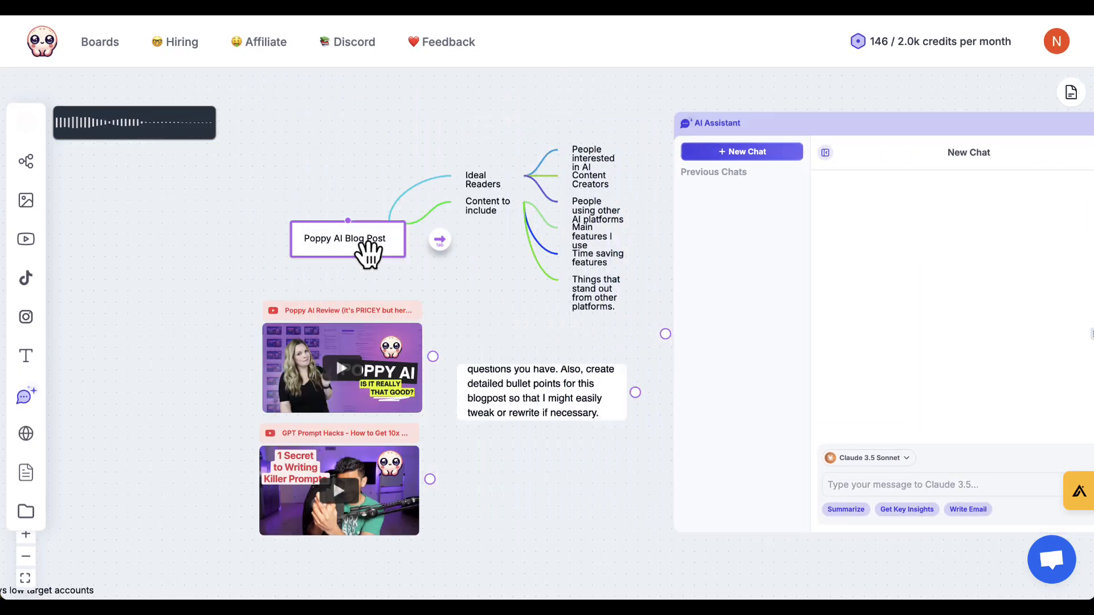
{"action": "left_click_drag", "start_coordinate": [348, 219], "coordinate": [665, 334]}
{"action": "left_click_drag", "start_coordinate": [634, 393], "coordinate": [665, 334]}
{"action": "left_click_drag", "start_coordinate": [434, 357], "coordinate": [665, 334]}
{"action": "left_click_drag", "start_coordinate": [431, 478], "coordinate": [665, 333]}
Stop the voice recording, place the voice note above the mind map's root node and connect it to the AI Assistant.
{"action": "left_click", "coordinate": [25, 123]}
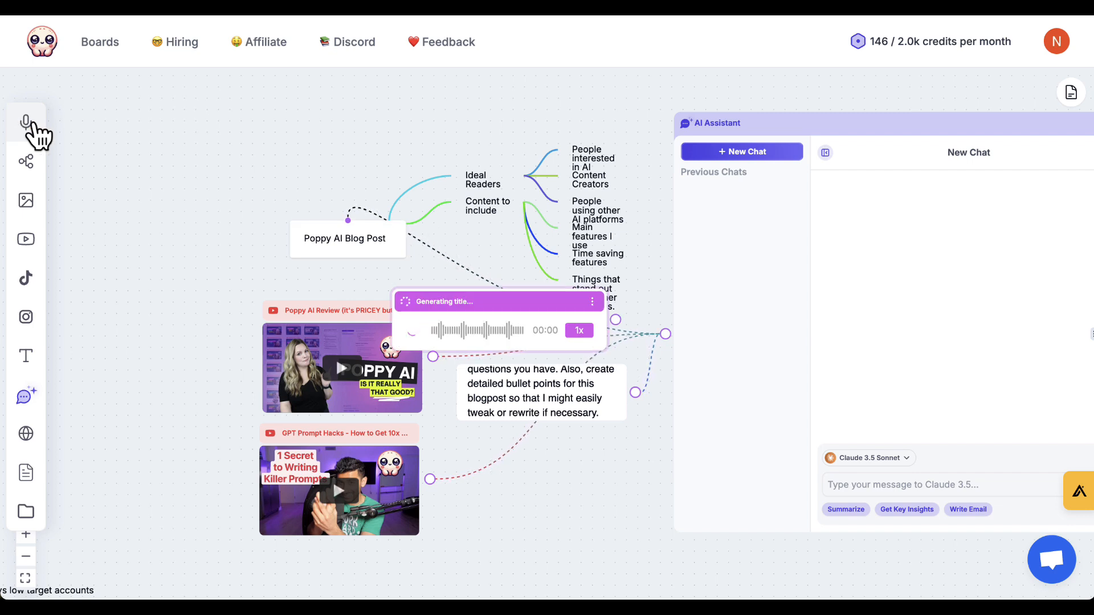
{"action": "left_click_drag", "start_coordinate": [494, 302], "coordinate": [288, 141]}
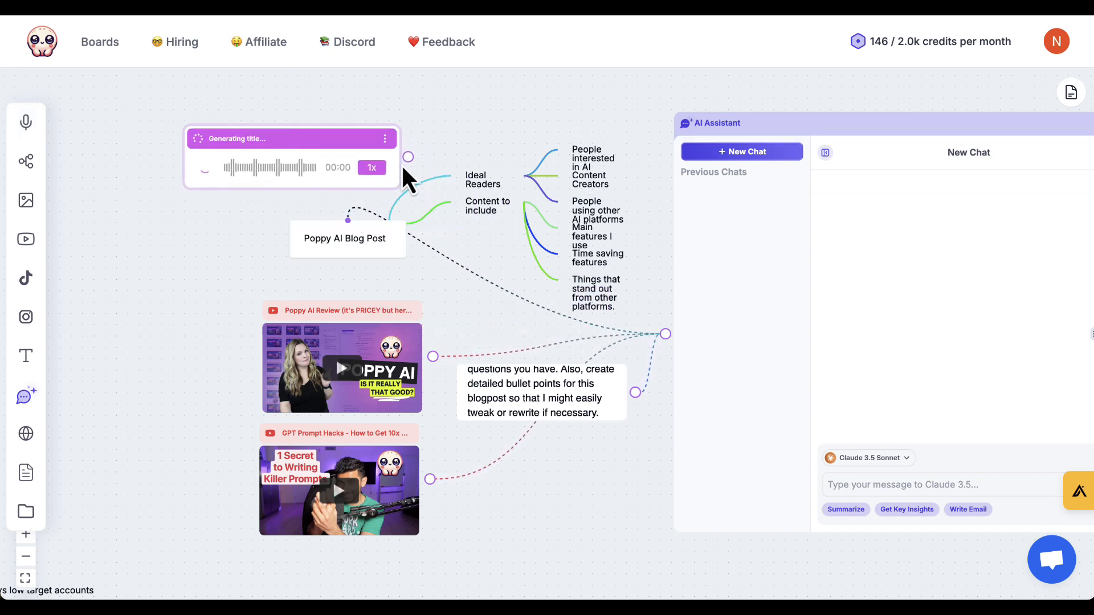
{"action": "left_click_drag", "start_coordinate": [408, 156], "coordinate": [665, 334]}
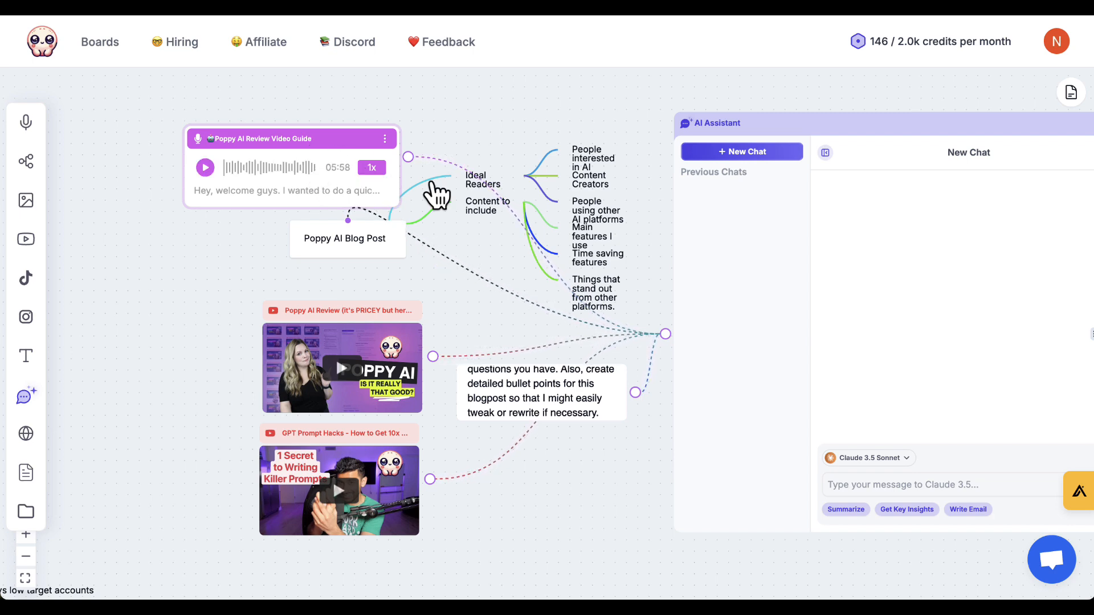
Send the AI Assistant the message "use the linked text doc for instructions and then renference everything else".
{"action": "left_click", "coordinate": [873, 485]}
{"action": "type", "text": "use the te"}
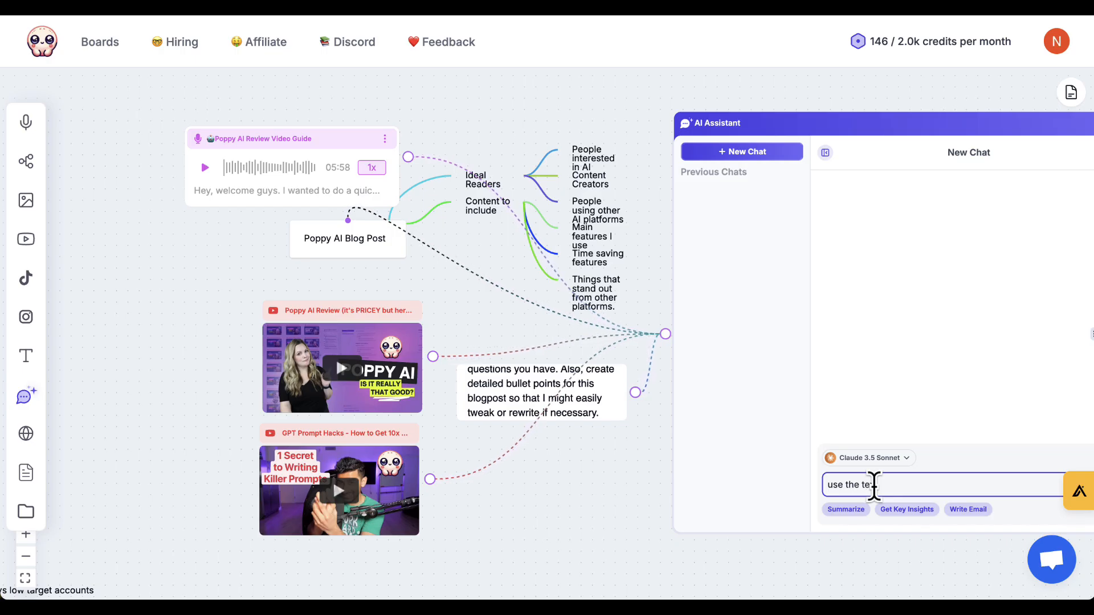
{"action": "type", "text": "xt doc for instructions and then renference everything else"}
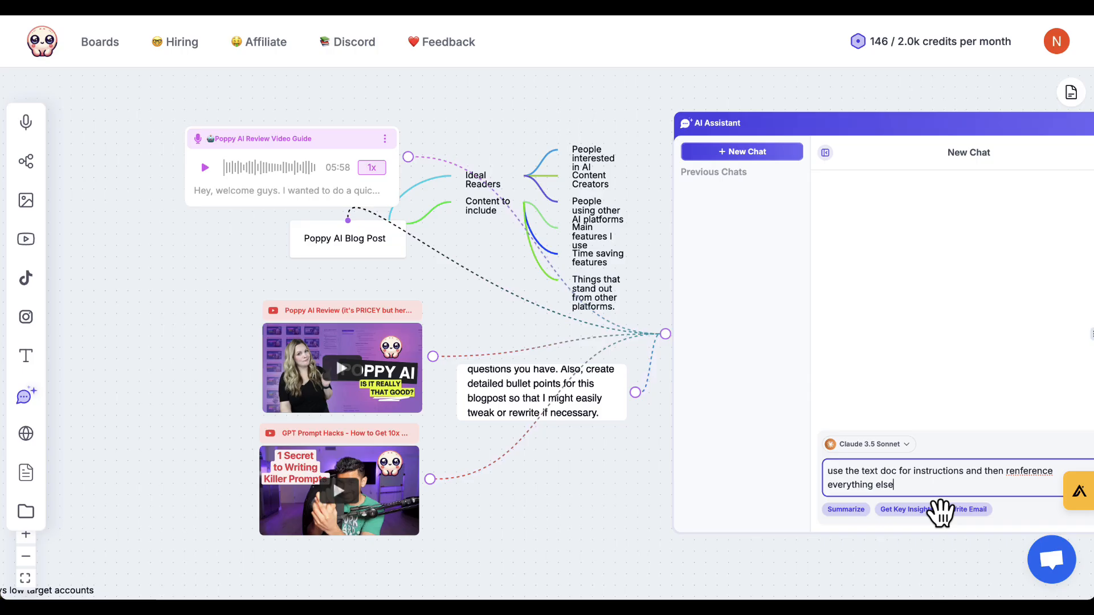
{"action": "left_click", "coordinate": [860, 470]}
{"action": "type", "text": "lin"}
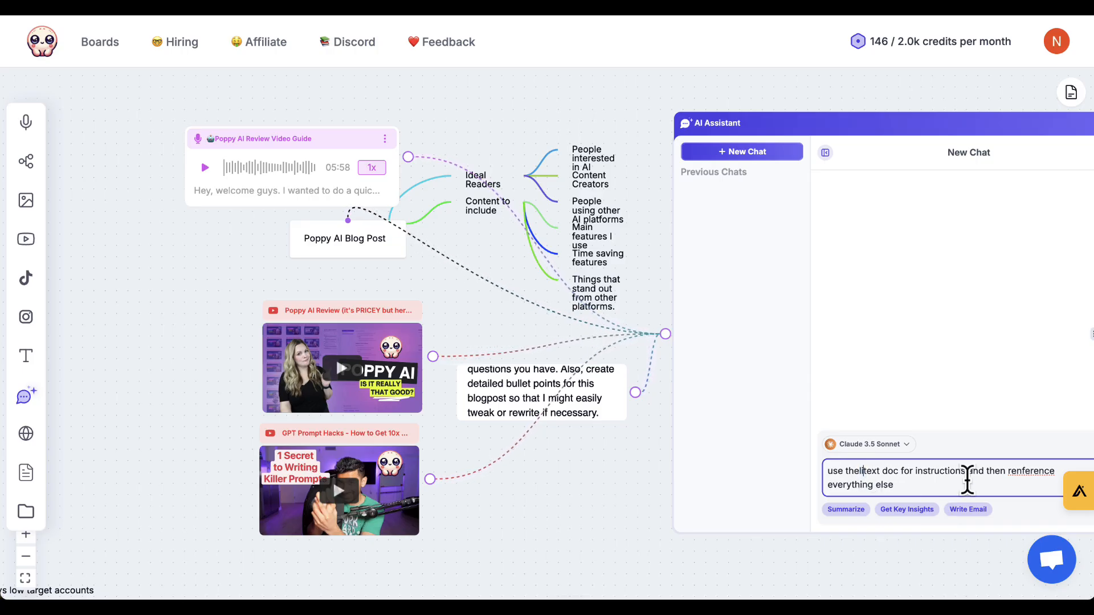
{"action": "type", "text": "ked"}
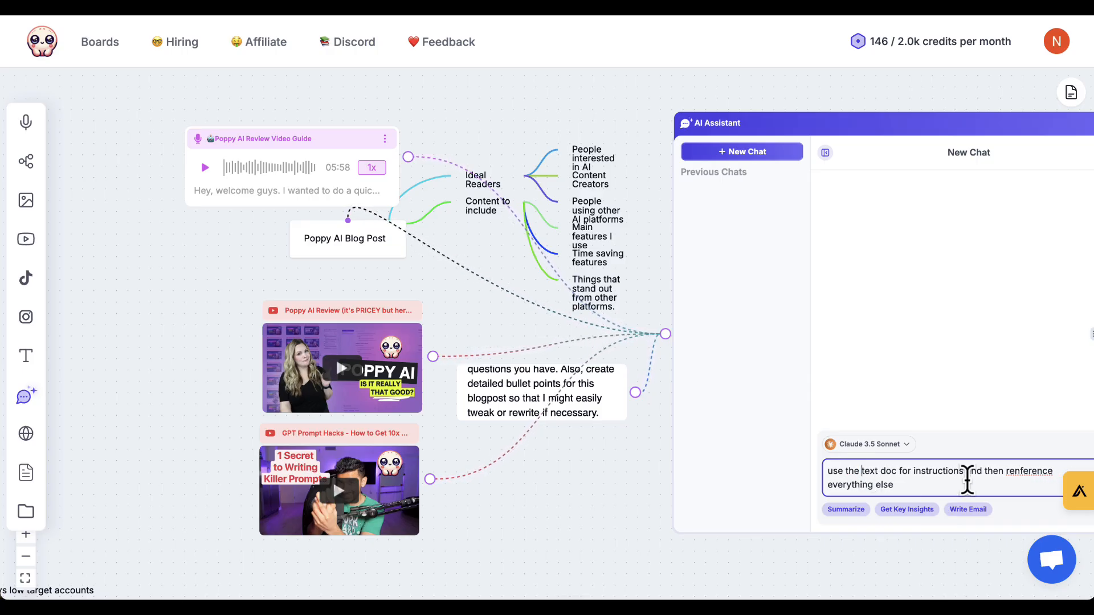
{"action": "key", "text": "Return"}
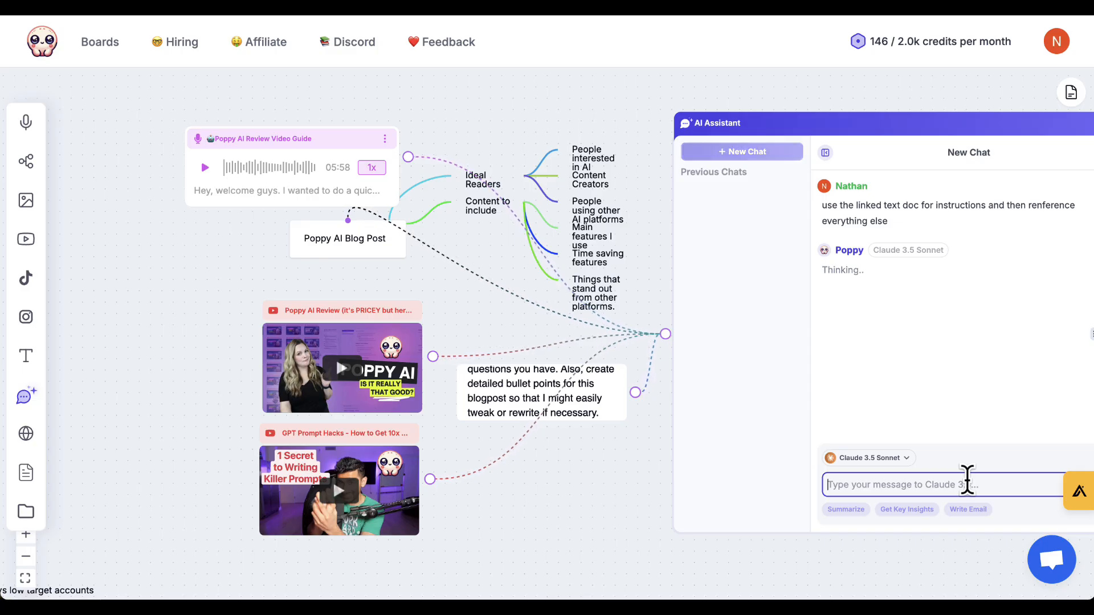
Review the generated blog post and its detailed bullet points in the AI Assistant chat.
{"action": "scroll", "coordinate": [611, 440], "scroll_direction": "right", "scroll_amount": 3}
{"action": "scroll", "coordinate": [619, 450], "scroll_direction": "right", "scroll_amount": 2}
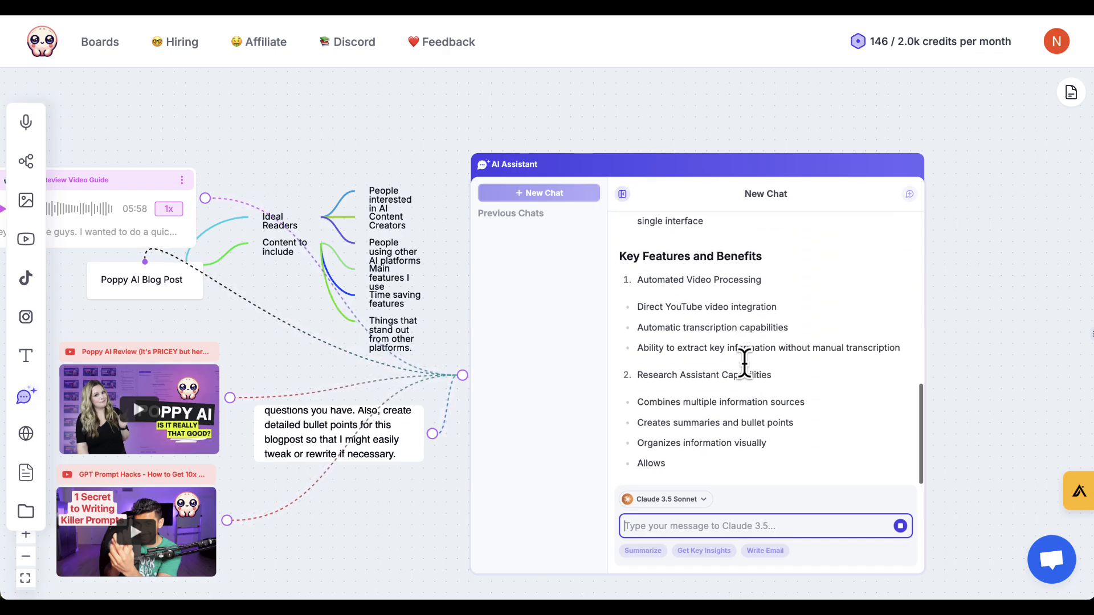
{"action": "scroll", "coordinate": [744, 363], "scroll_direction": "up", "scroll_amount": 3}
{"action": "scroll", "coordinate": [744, 362], "scroll_direction": "down", "scroll_amount": 5}
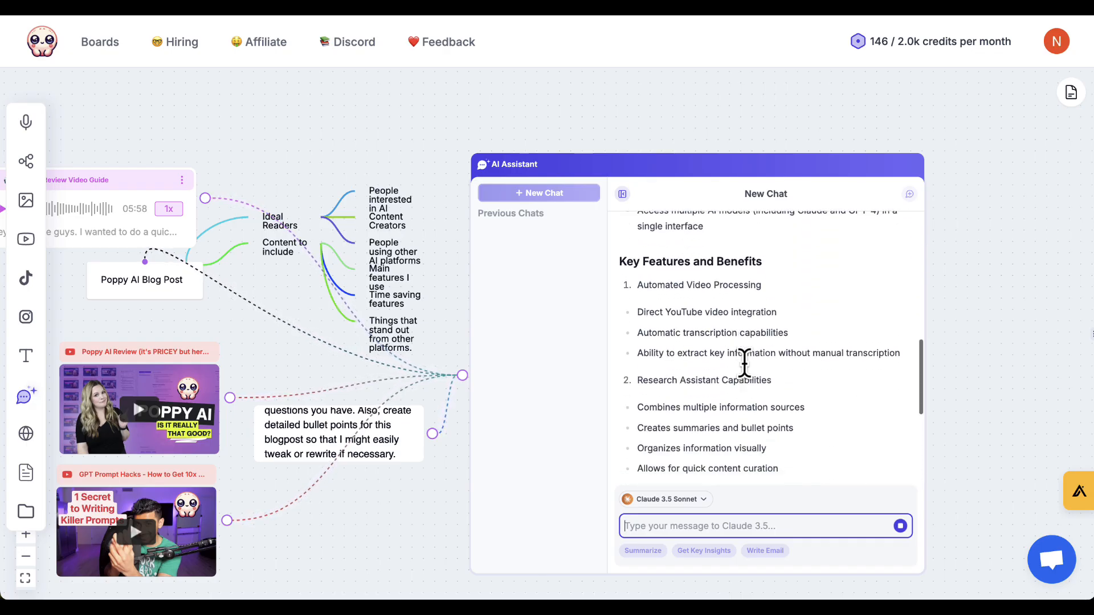
{"action": "scroll", "coordinate": [745, 363], "scroll_direction": "down", "scroll_amount": 3}
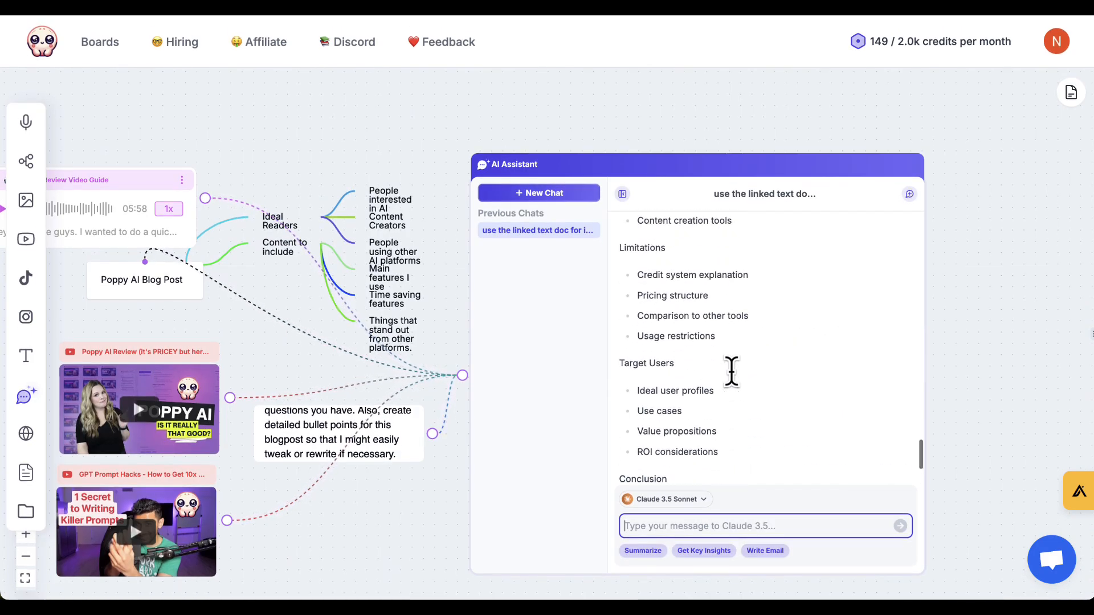
{"action": "scroll", "coordinate": [731, 371], "scroll_direction": "up", "scroll_amount": 2}
{"action": "scroll", "coordinate": [731, 372], "scroll_direction": "up", "scroll_amount": 2}
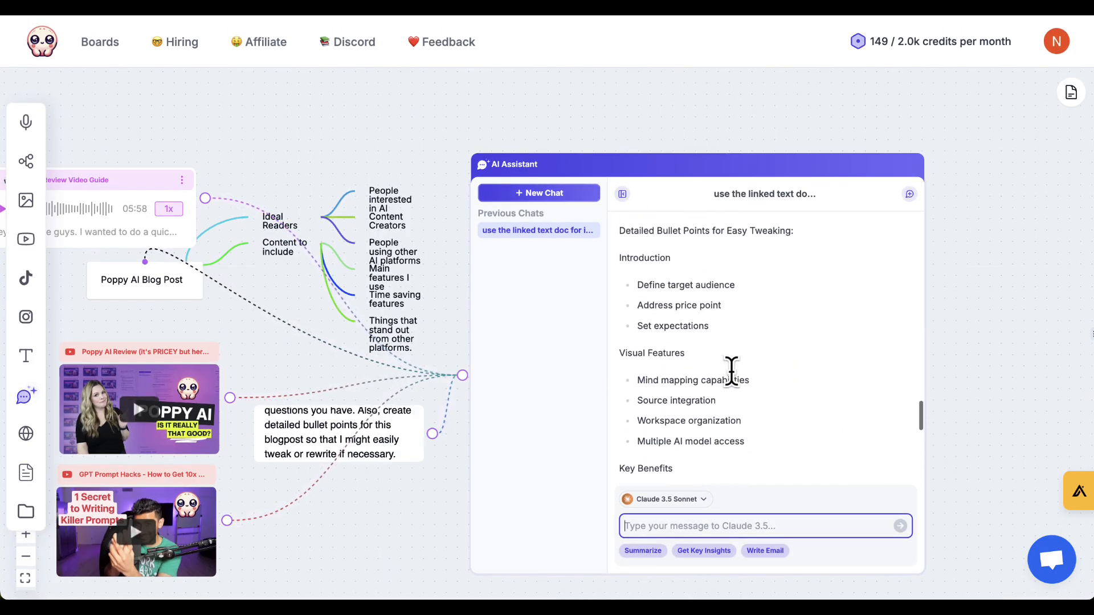
{"action": "scroll", "coordinate": [731, 371], "scroll_direction": "down", "scroll_amount": 2}
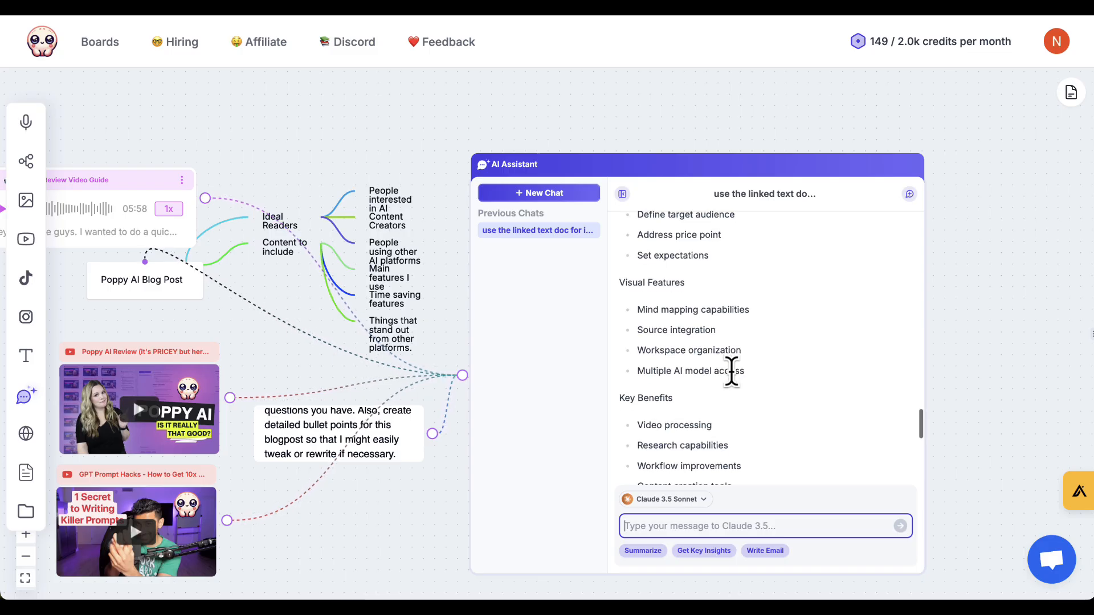
{"action": "scroll", "coordinate": [731, 372], "scroll_direction": "down", "scroll_amount": 3}
{"action": "scroll", "coordinate": [732, 371], "scroll_direction": "down", "scroll_amount": 2}
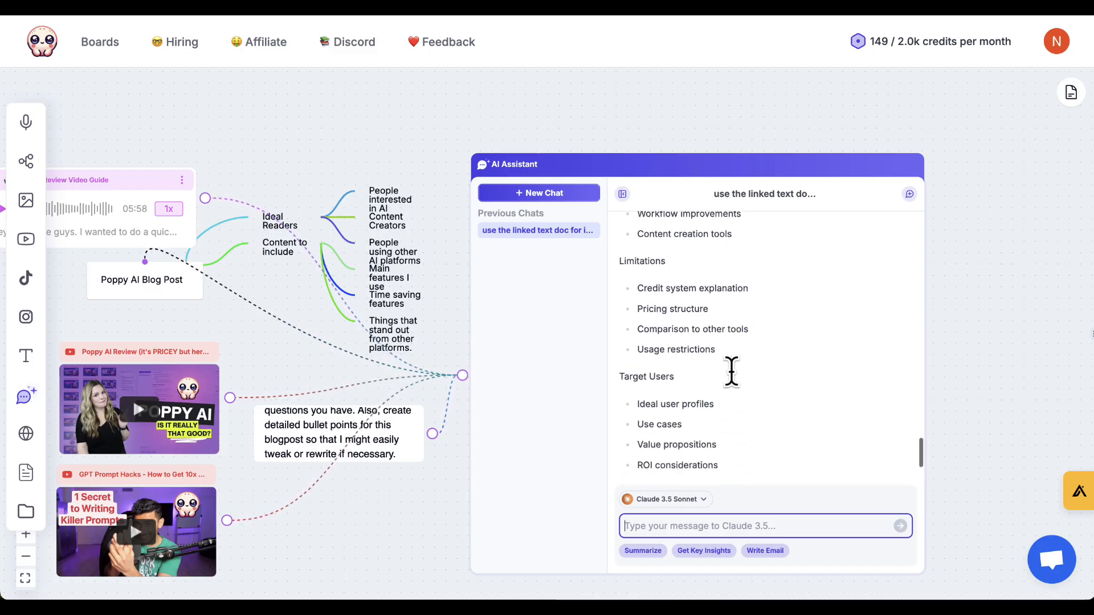
{"action": "scroll", "coordinate": [682, 421], "scroll_direction": "down", "scroll_amount": 2}
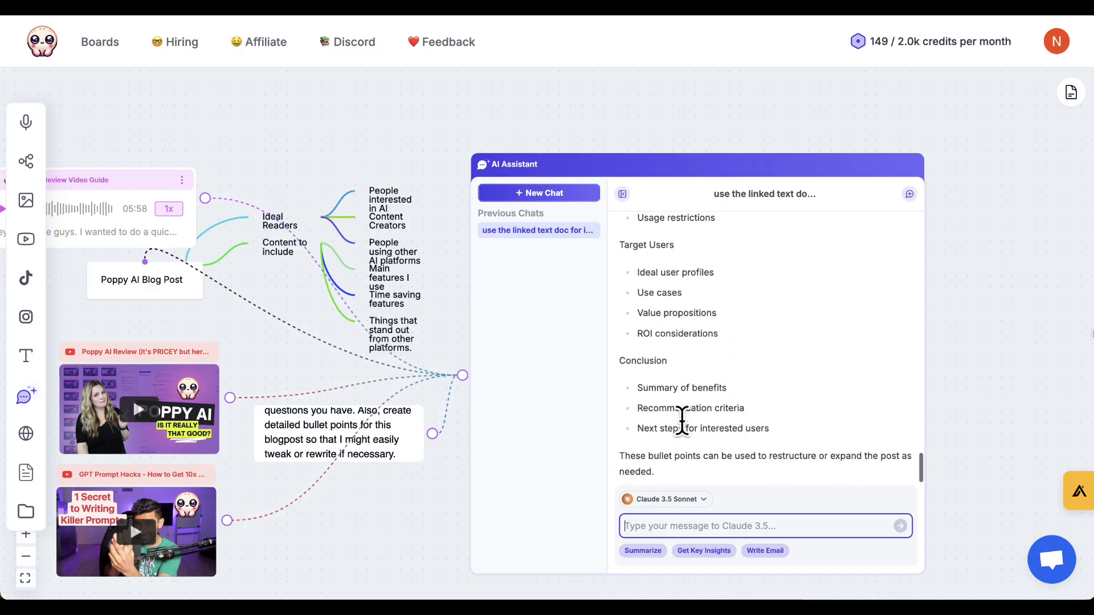
{"action": "scroll", "coordinate": [682, 421], "scroll_direction": "up", "scroll_amount": 8}
{"action": "scroll", "coordinate": [682, 421], "scroll_direction": "up", "scroll_amount": 3}
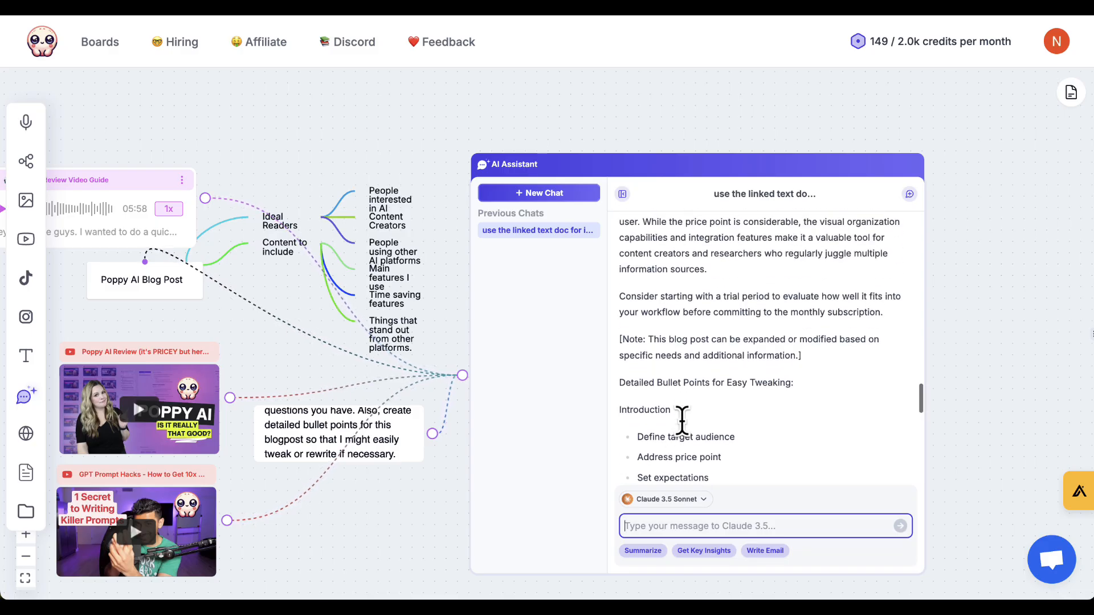
Ask the AI Assistant to include some of the best features from the linked videos, particularly features that make this a standout option from other options out there.
{"action": "left_click", "coordinate": [671, 525]}
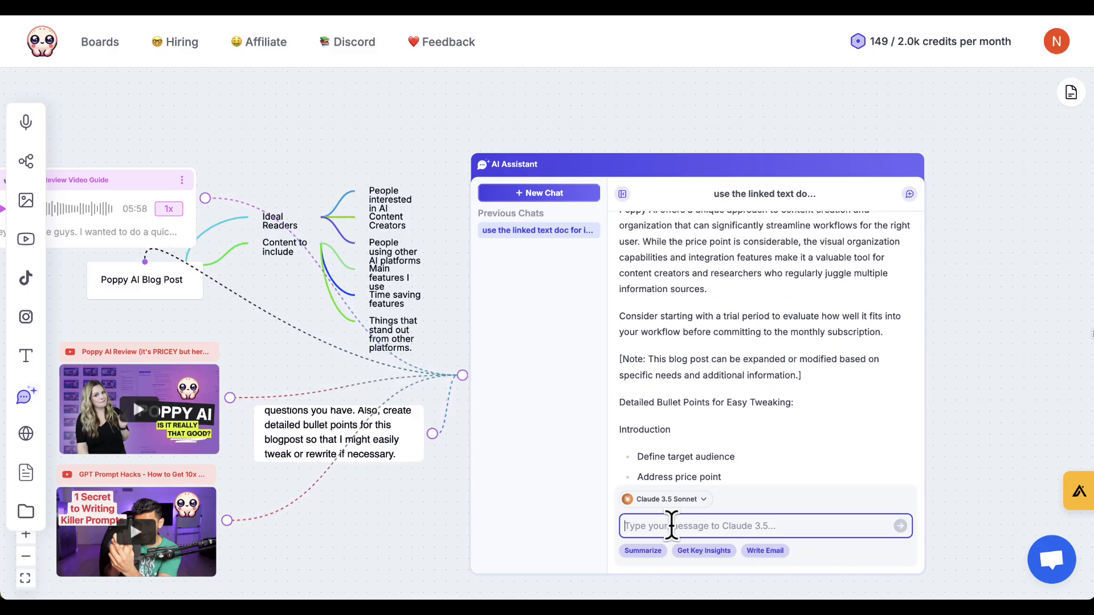
{"action": "type", "text": "Be sure t"}
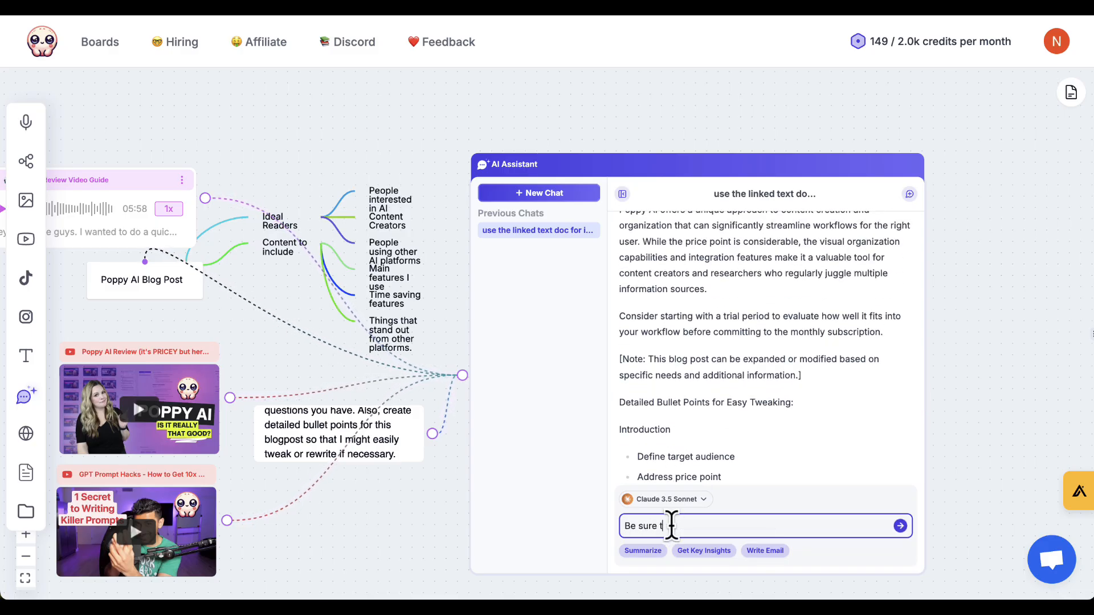
{"action": "type", "text": "o include some of the best features fro"}
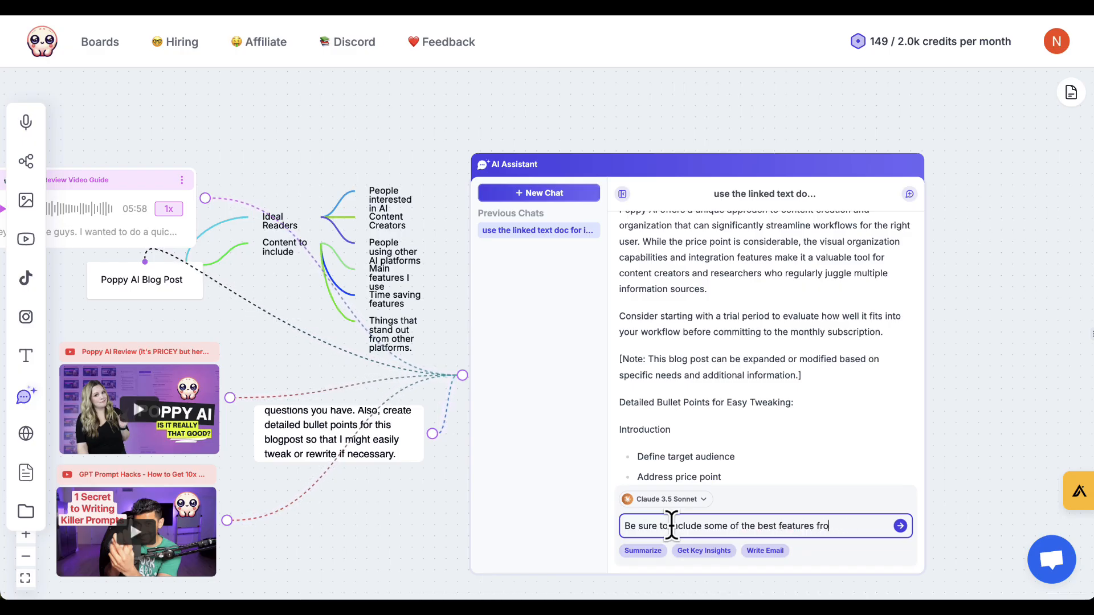
{"action": "type", "text": "m the videos linked as well - particularly features that make thi"}
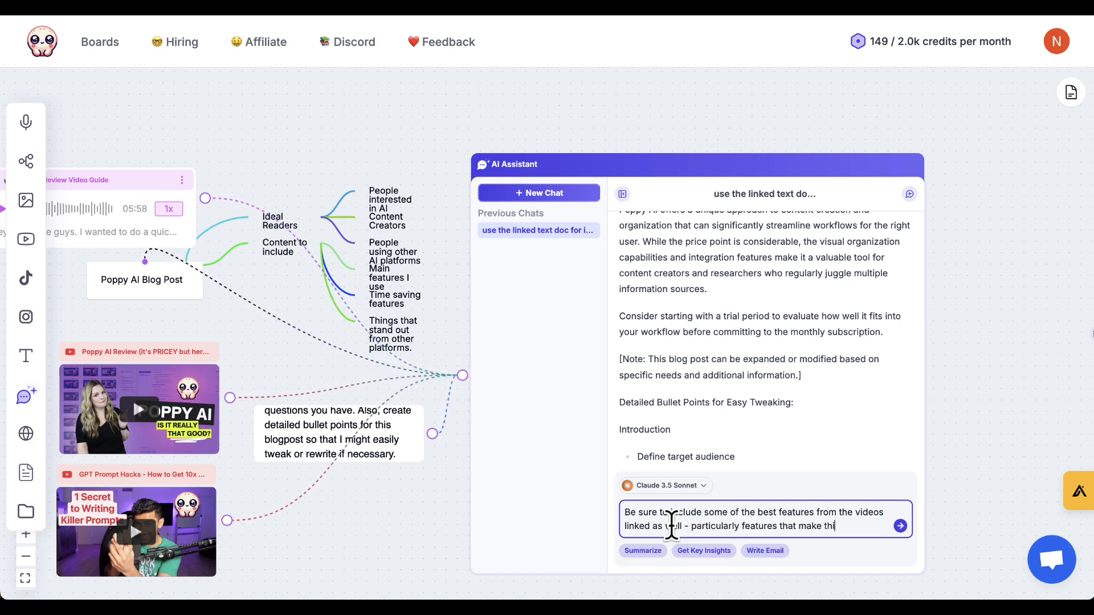
{"action": "type", "text": "ut option f"}
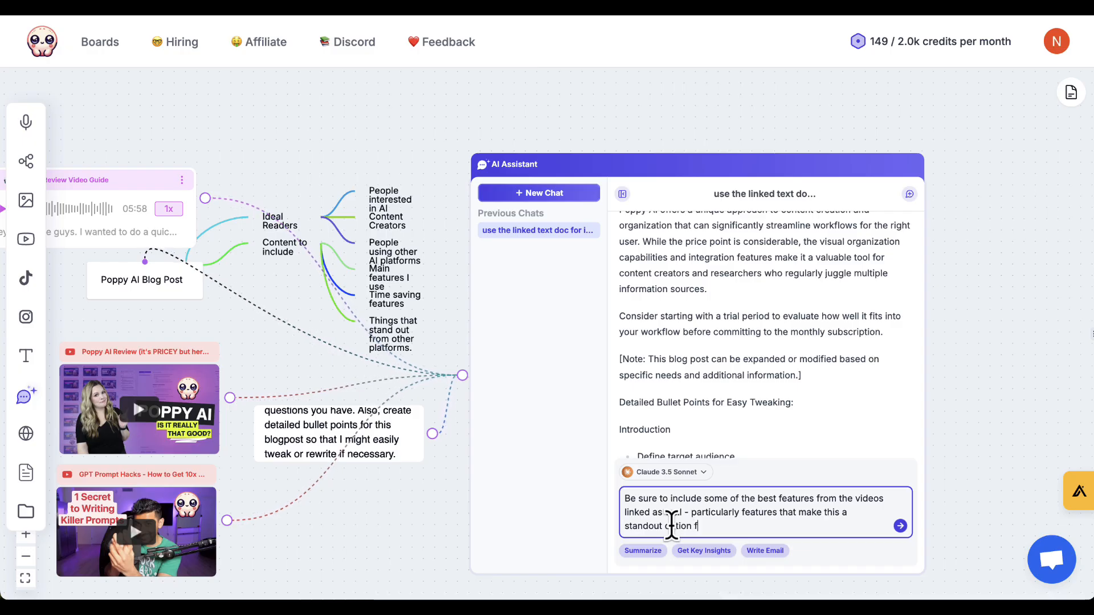
{"action": "type", "text": "rom other options out there."}
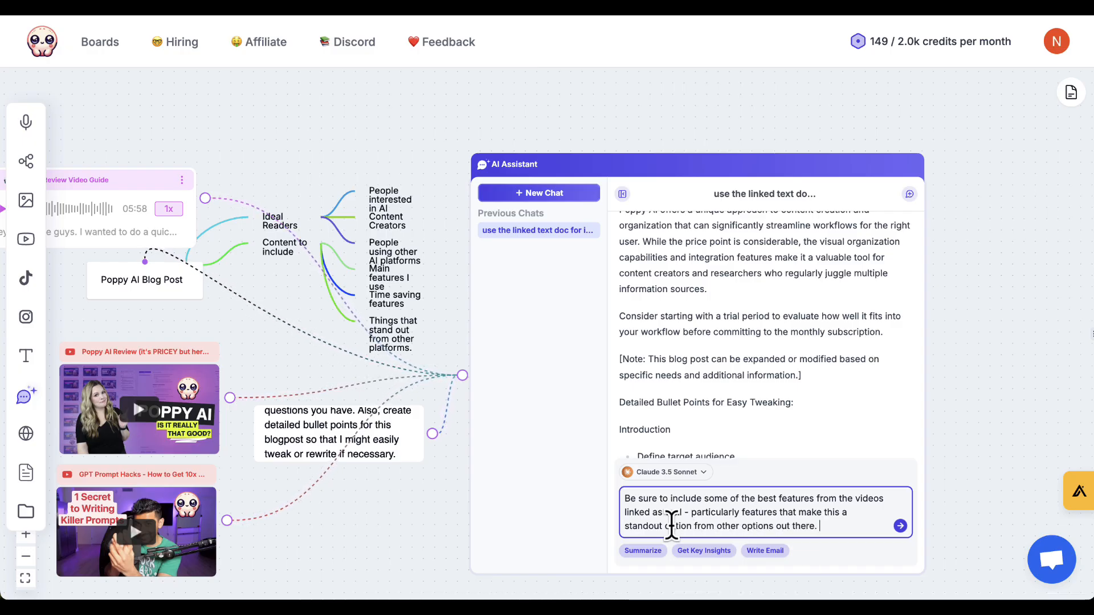
{"action": "key", "text": "Return"}
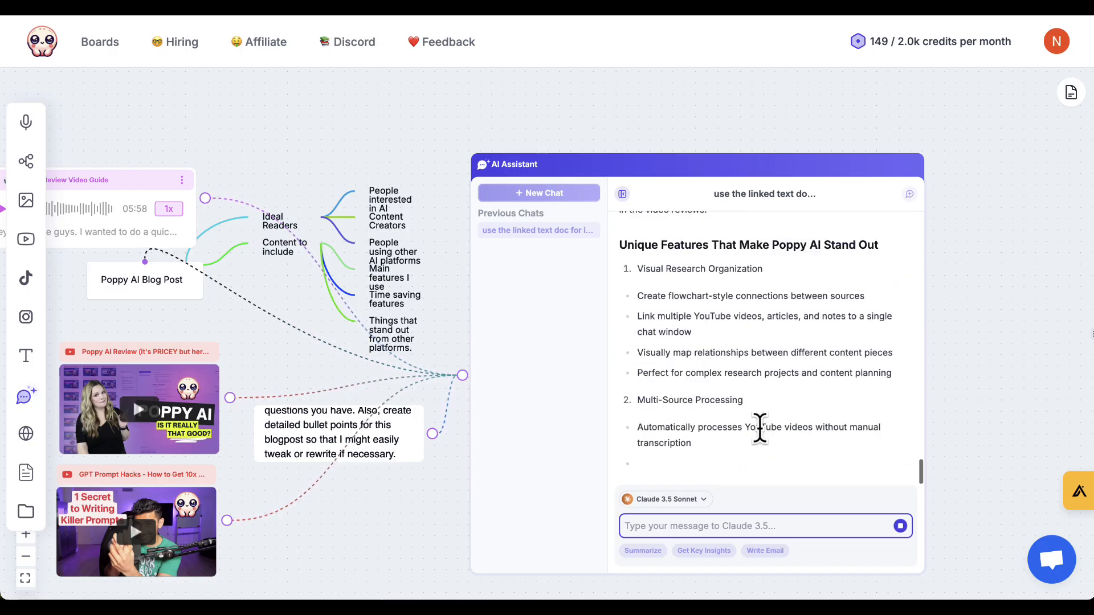
Review the standout features section of the AI Assistant's enhanced blog post response.
{"action": "scroll", "coordinate": [764, 386], "scroll_direction": "up", "scroll_amount": 3}
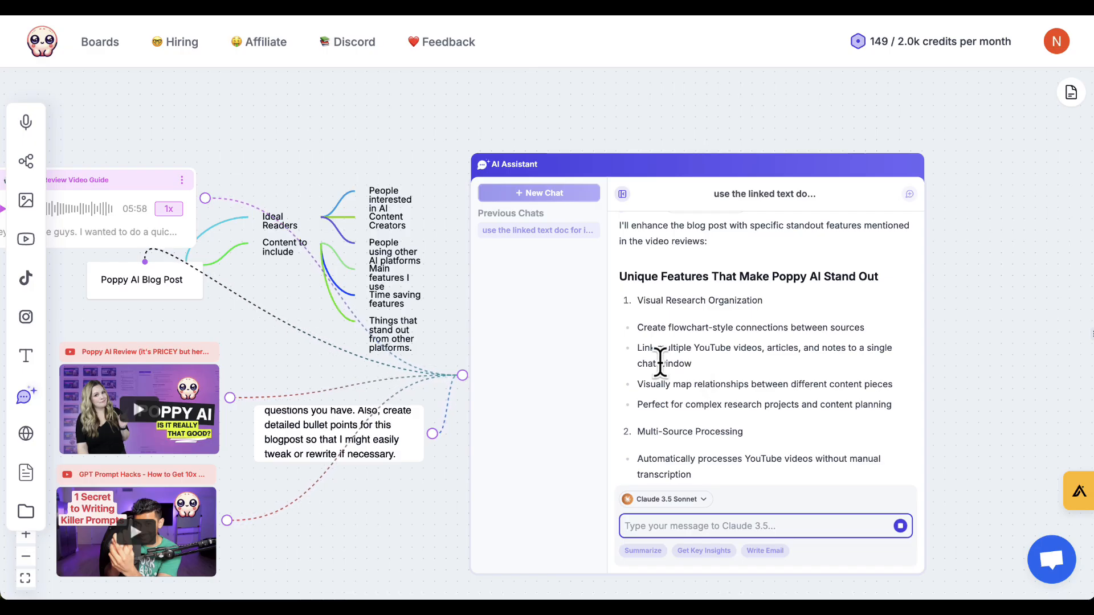
{"action": "scroll", "coordinate": [656, 342], "scroll_direction": "up", "scroll_amount": 3}
{"action": "scroll", "coordinate": [656, 342], "scroll_direction": "down", "scroll_amount": 5}
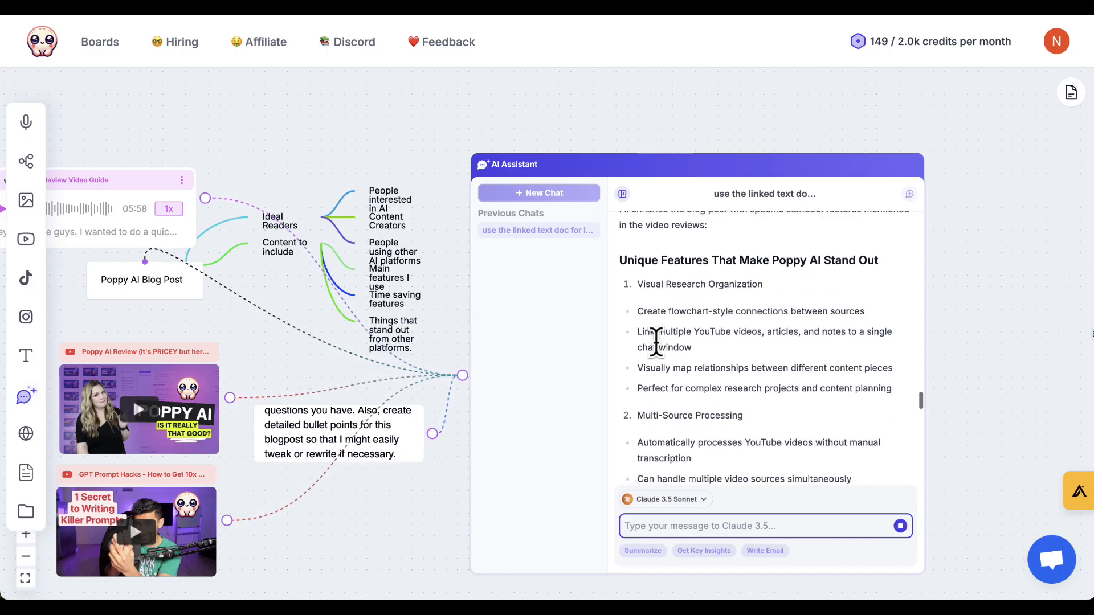
{"action": "scroll", "coordinate": [656, 341], "scroll_direction": "down", "scroll_amount": 5}
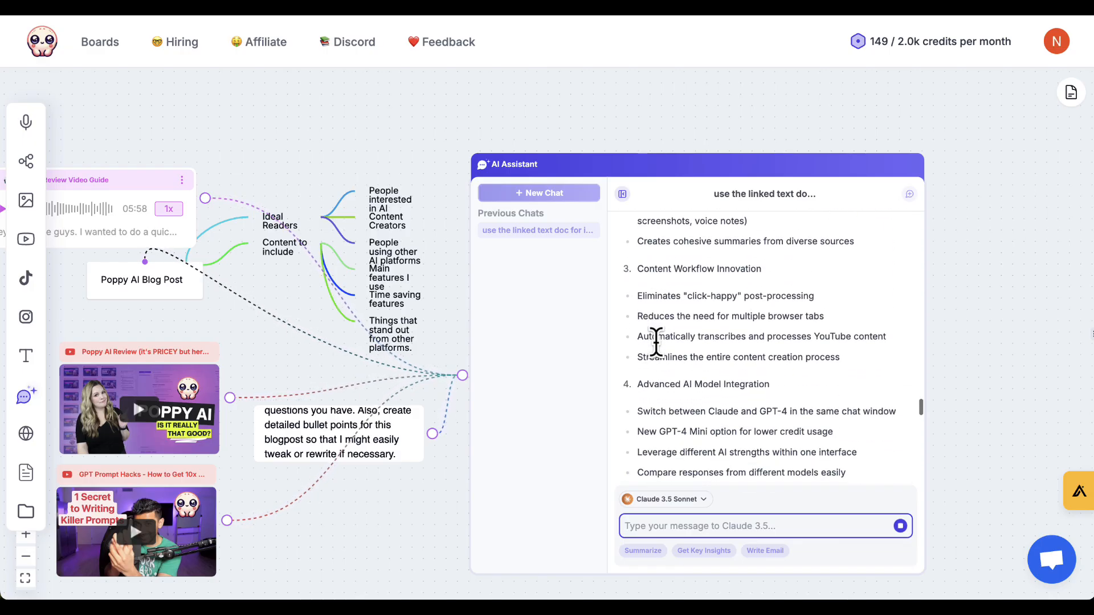
{"action": "scroll", "coordinate": [656, 342], "scroll_direction": "down", "scroll_amount": 1}
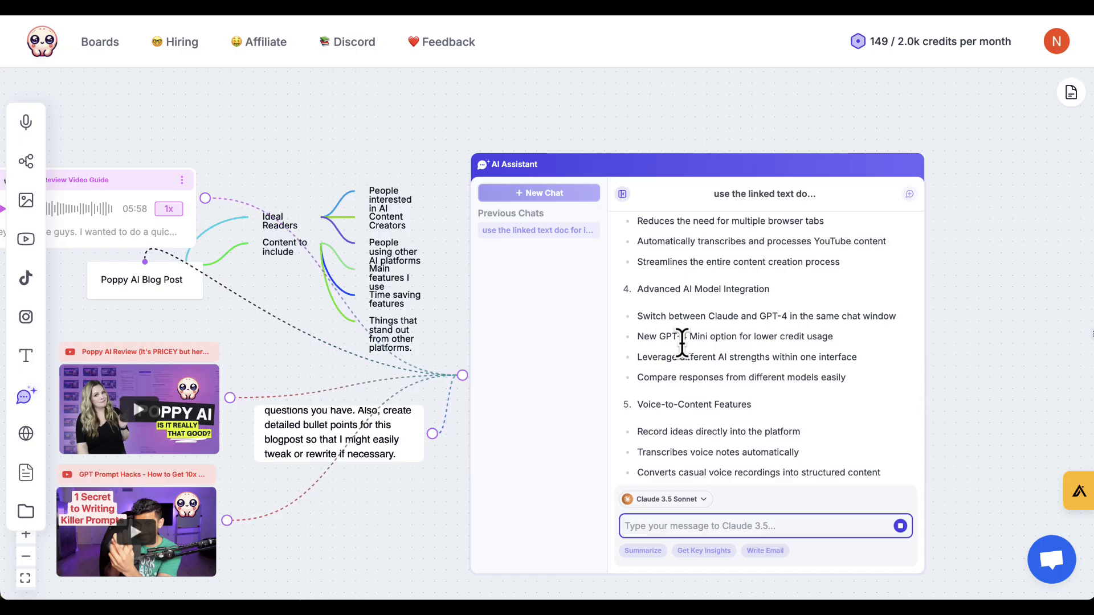
{"action": "scroll", "coordinate": [764, 377], "scroll_direction": "up", "scroll_amount": 10}
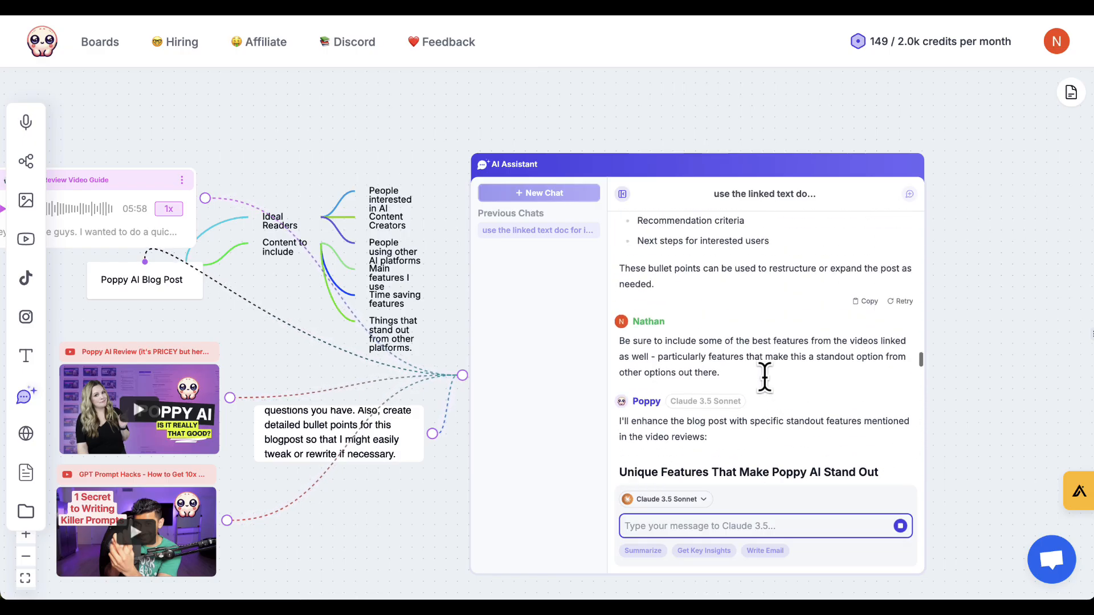
{"action": "scroll", "coordinate": [731, 325], "scroll_direction": "up", "scroll_amount": 5}
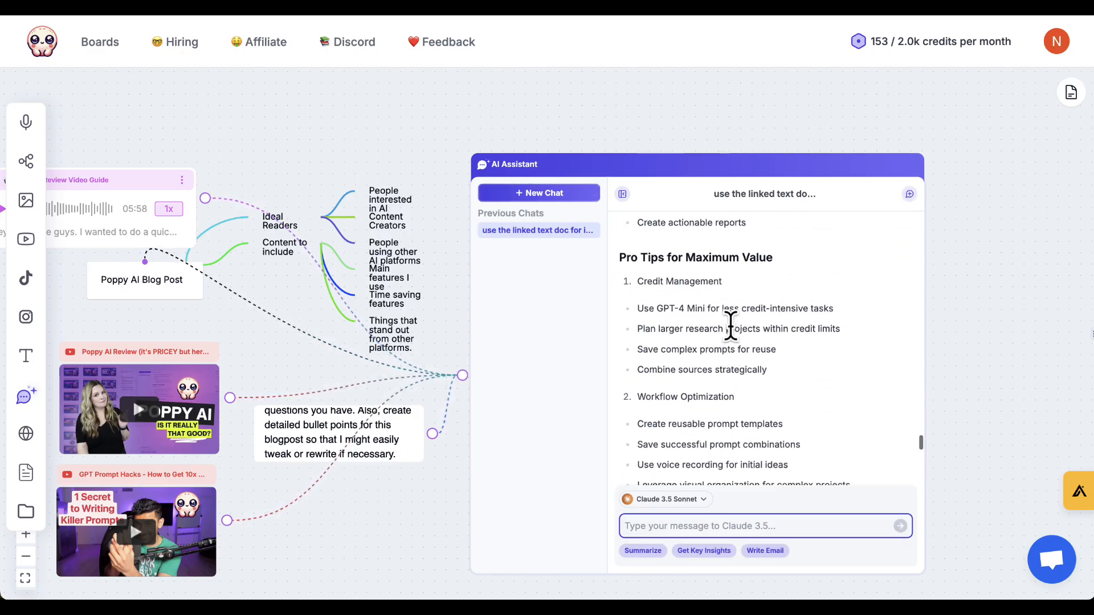
{"action": "scroll", "coordinate": [731, 326], "scroll_direction": "up", "scroll_amount": 12}
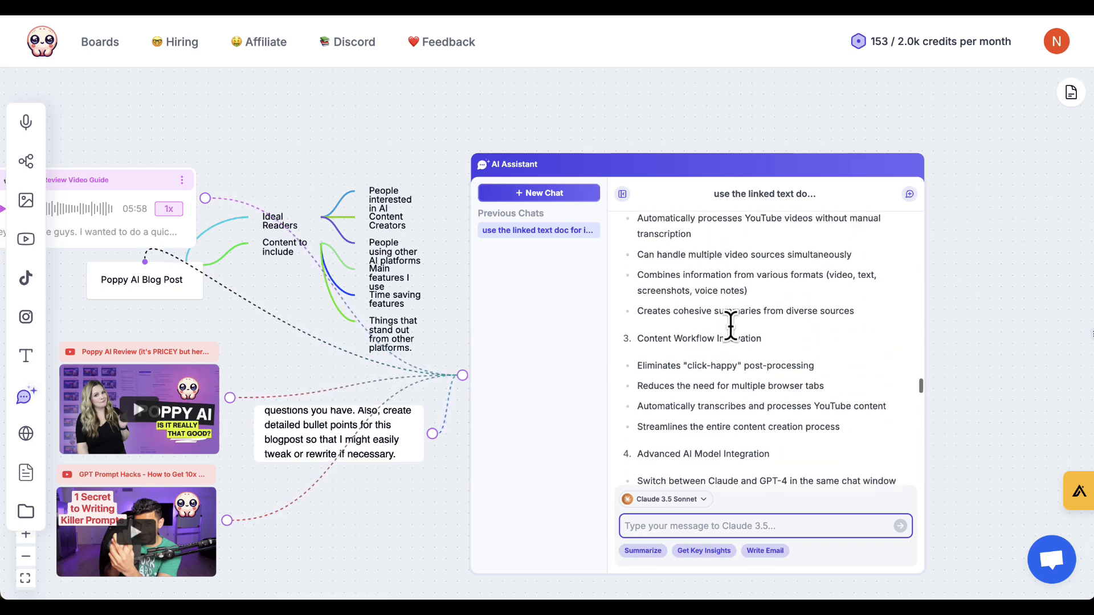
{"action": "scroll", "coordinate": [730, 326], "scroll_direction": "up", "scroll_amount": 2}
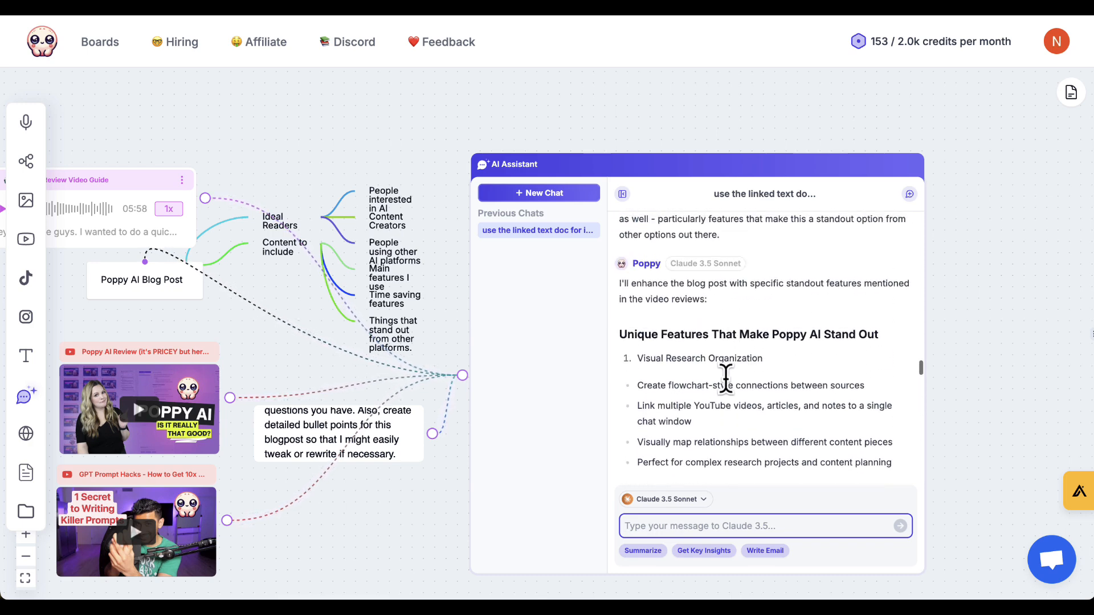
{"action": "scroll", "coordinate": [723, 385], "scroll_direction": "down", "scroll_amount": 10}
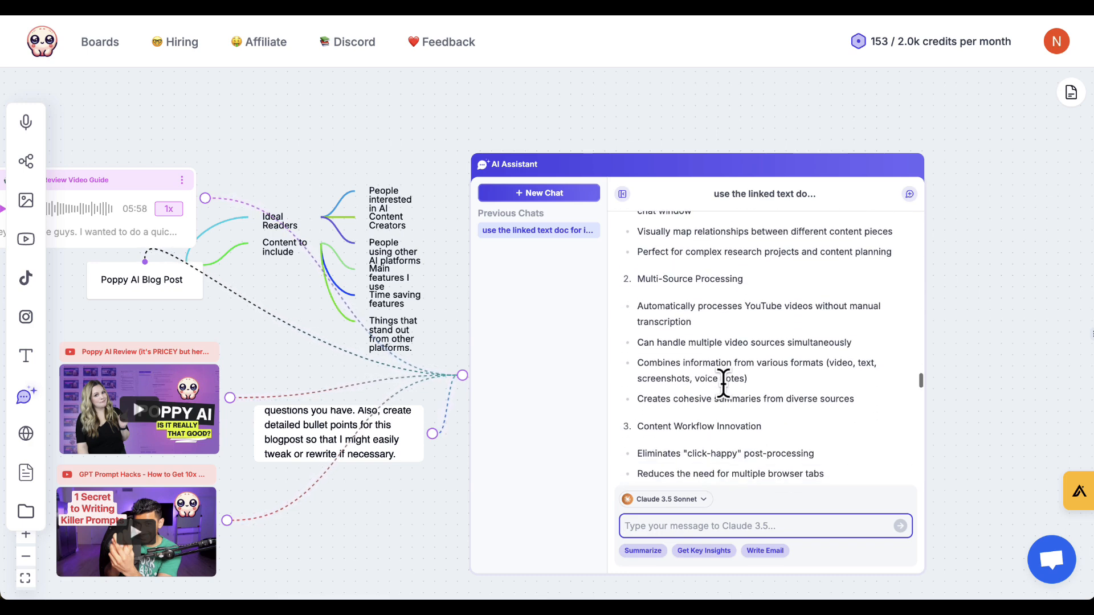
{"action": "scroll", "coordinate": [723, 384], "scroll_direction": "down", "scroll_amount": 3}
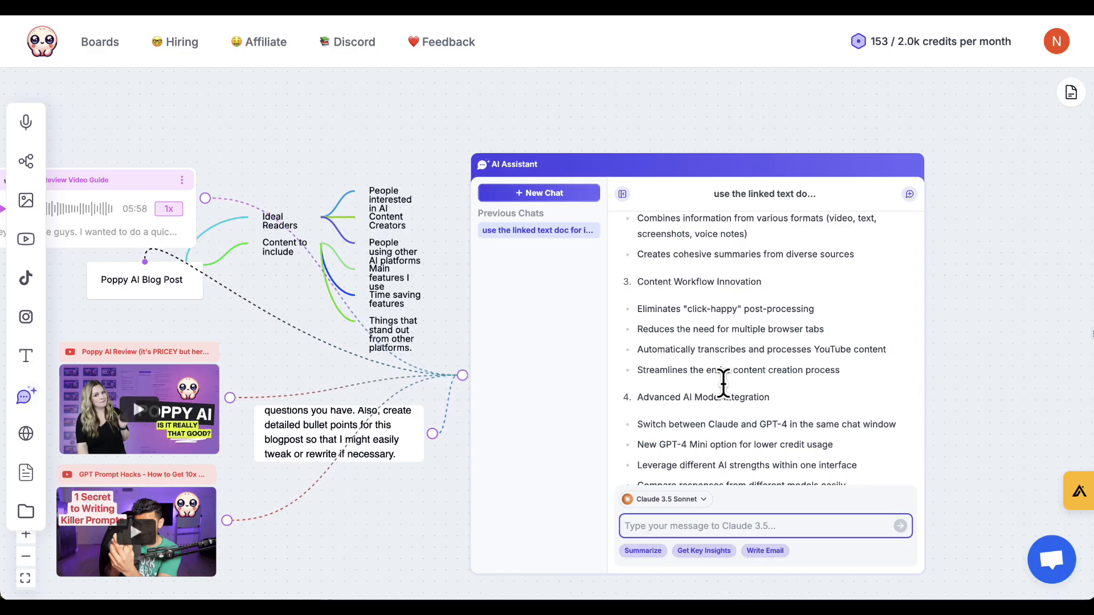
{"action": "scroll", "coordinate": [723, 385], "scroll_direction": "down", "scroll_amount": 3}
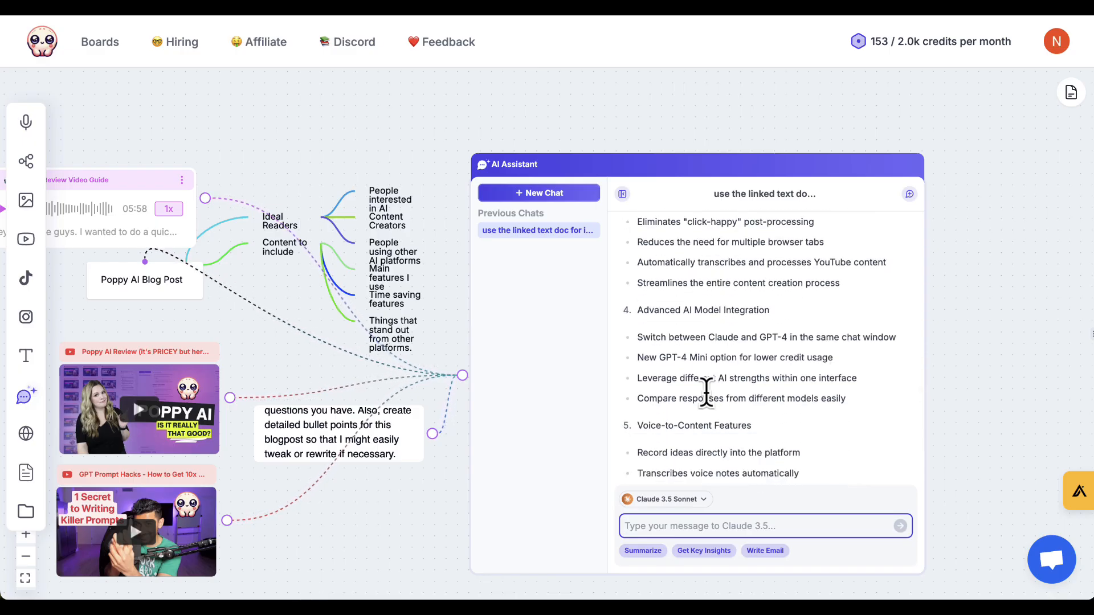
{"action": "scroll", "coordinate": [706, 392], "scroll_direction": "down", "scroll_amount": 3}
{"action": "scroll", "coordinate": [706, 392], "scroll_direction": "down", "scroll_amount": 10}
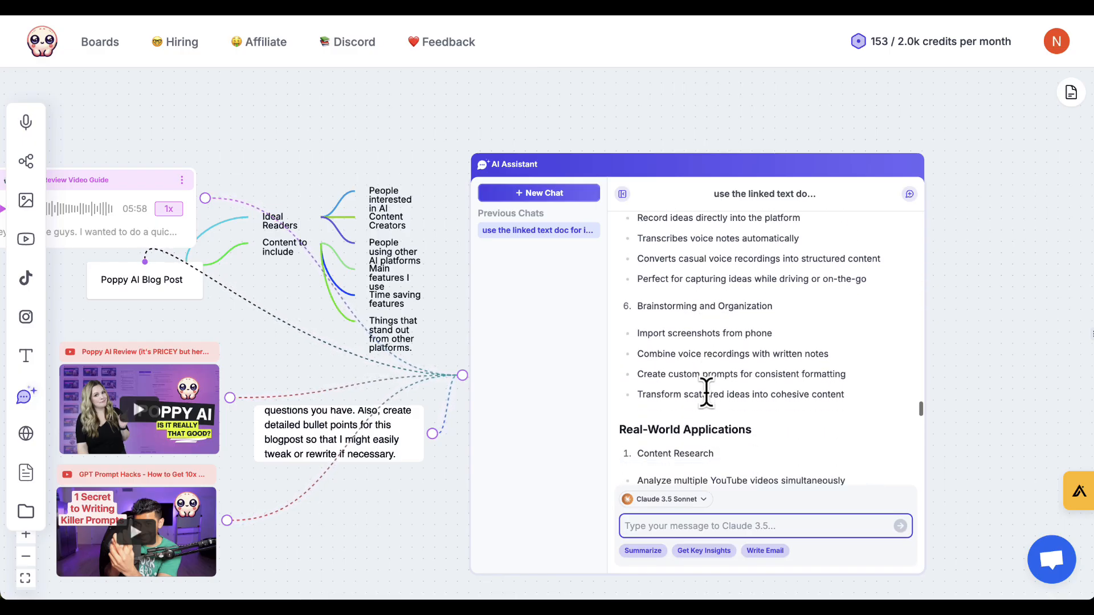
Read the real-world applications, pro tips, best practices and closing paragraphs of the enhanced blog post response.
{"action": "scroll", "coordinate": [707, 392], "scroll_direction": "down", "scroll_amount": 5}
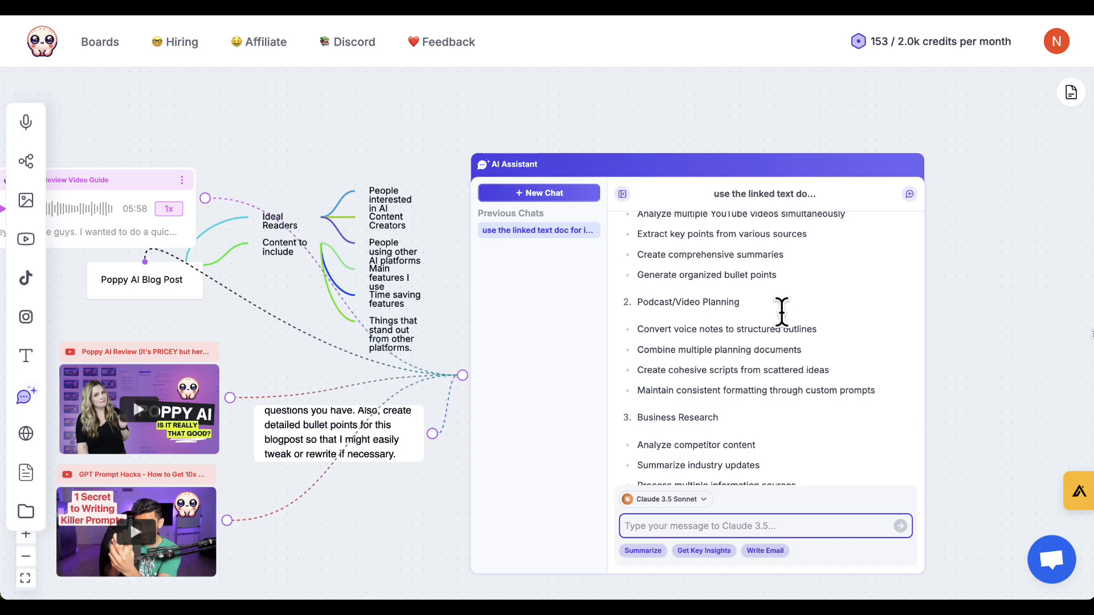
{"action": "scroll", "coordinate": [674, 364], "scroll_direction": "down", "scroll_amount": 4}
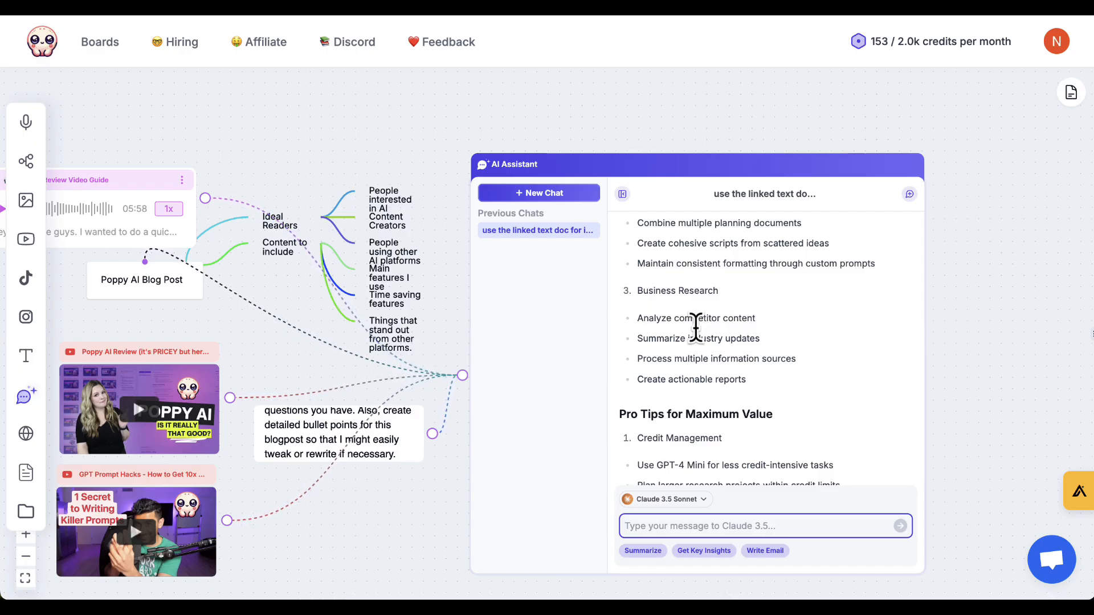
{"action": "scroll", "coordinate": [696, 327], "scroll_direction": "down", "scroll_amount": 2}
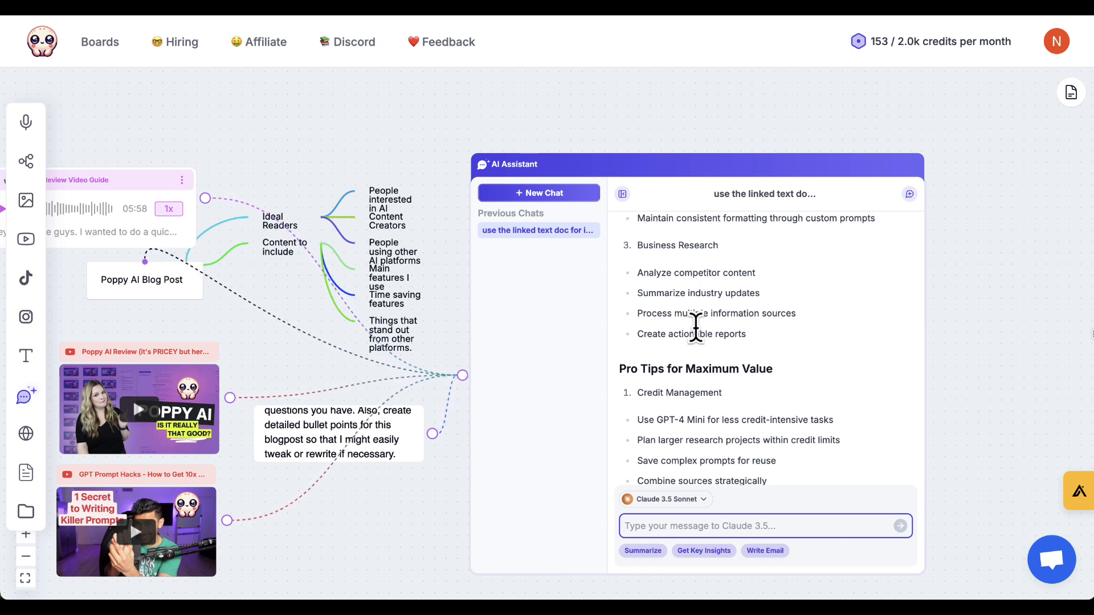
{"action": "scroll", "coordinate": [695, 328], "scroll_direction": "down", "scroll_amount": 3}
{"action": "scroll", "coordinate": [696, 328], "scroll_direction": "down", "scroll_amount": 12}
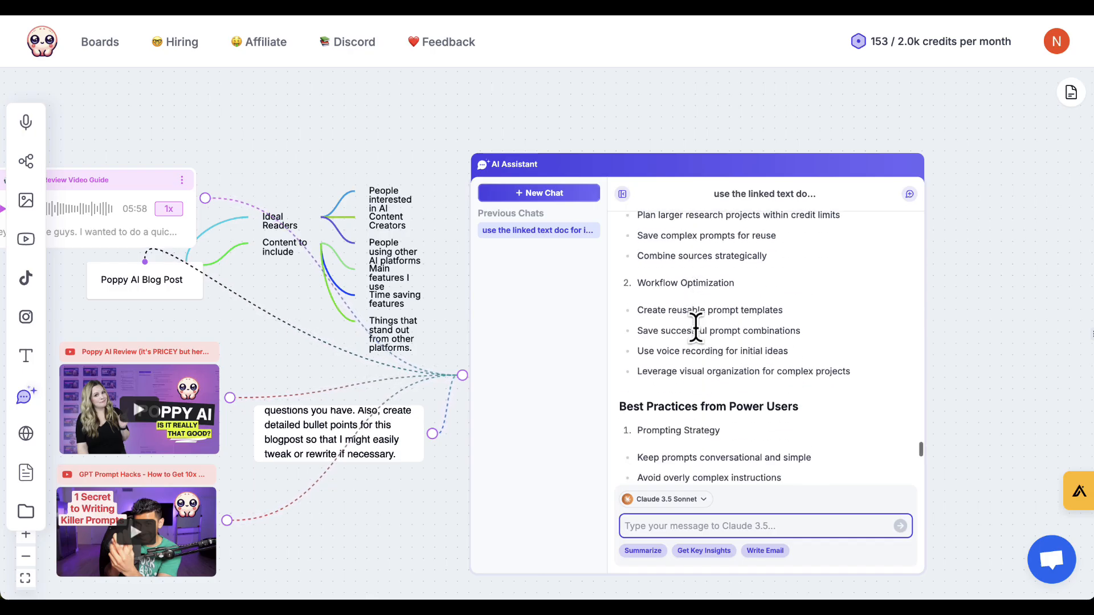
{"action": "scroll", "coordinate": [696, 328], "scroll_direction": "down", "scroll_amount": 3}
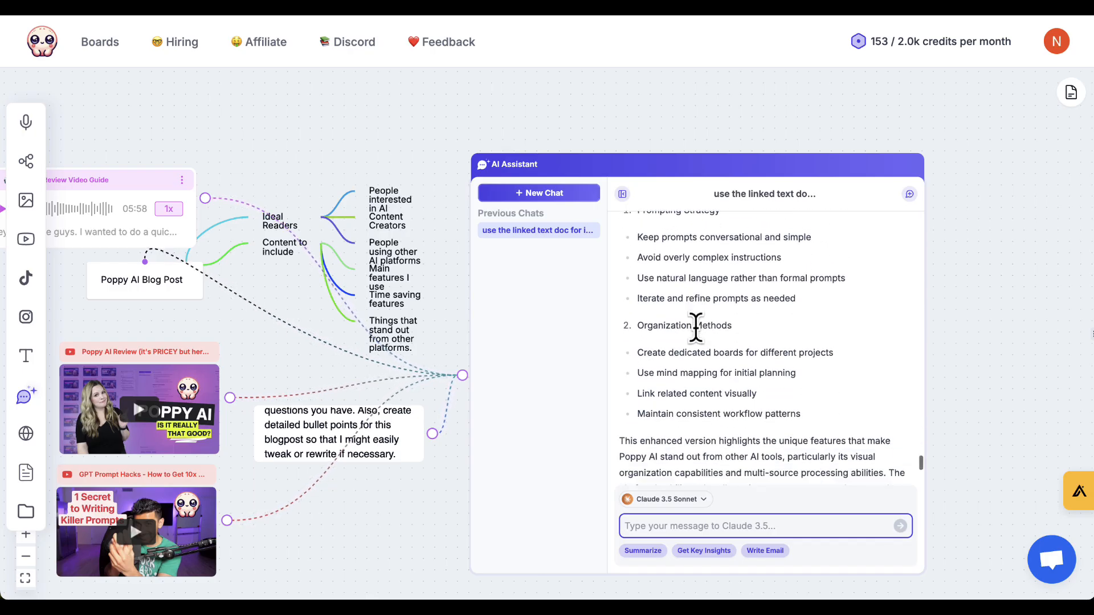
{"action": "scroll", "coordinate": [696, 328], "scroll_direction": "up", "scroll_amount": 2}
{"action": "scroll", "coordinate": [696, 328], "scroll_direction": "down", "scroll_amount": 8}
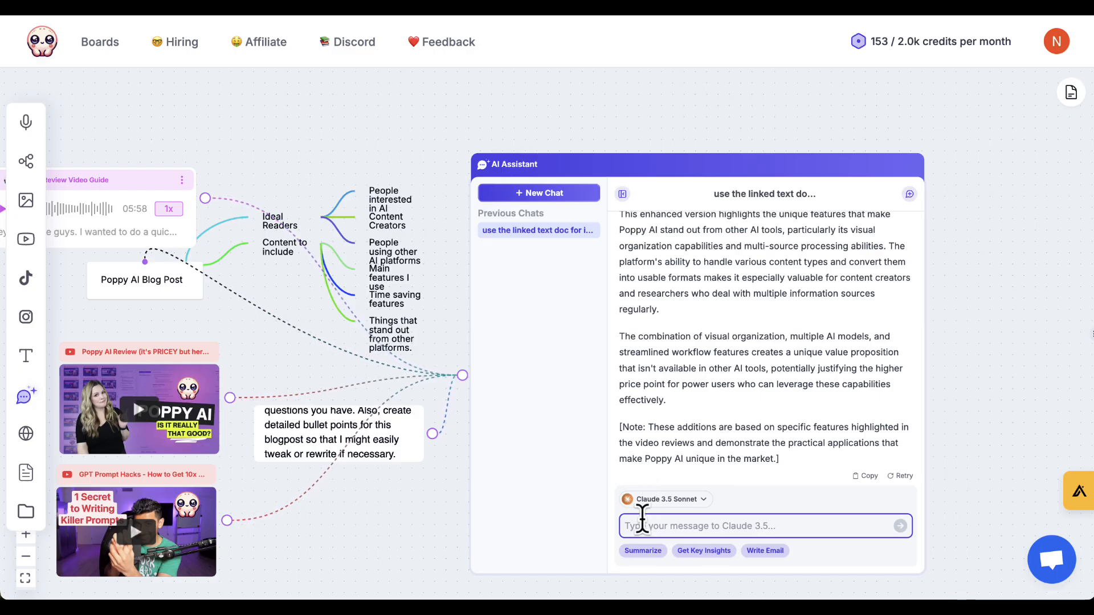
Ask the AI Assistant to rewrite the 1500 word blog post referencing all content, focusing on WIIFM from the reader's point of view, with bullet points for rewriting.
{"action": "type", "text": "Thi"}
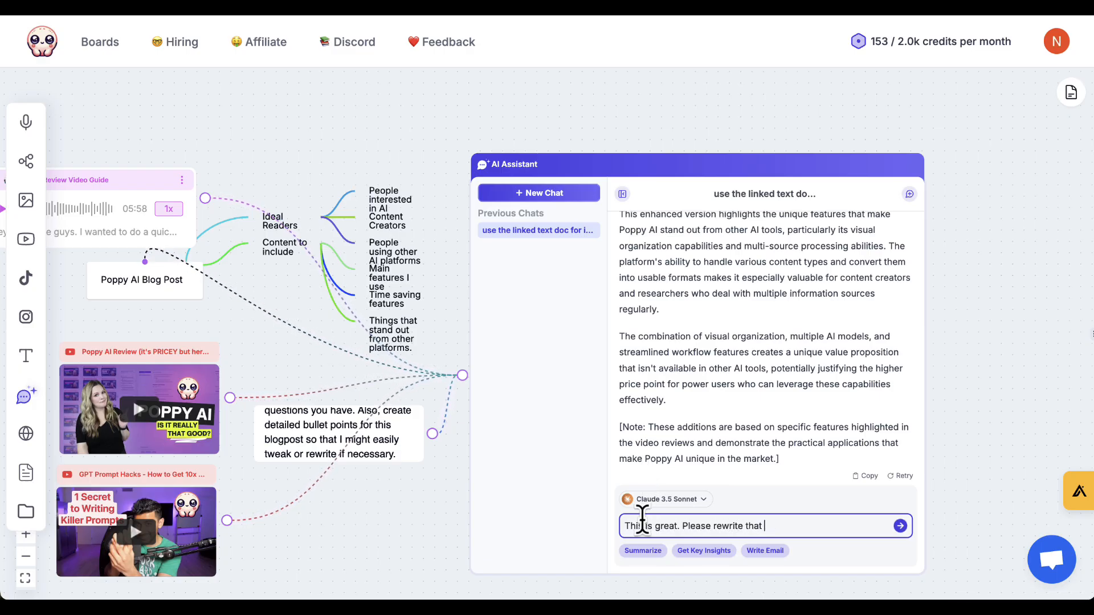
{"action": "type", "text": "log post referencing all the content here, and focus on WIIFM"}
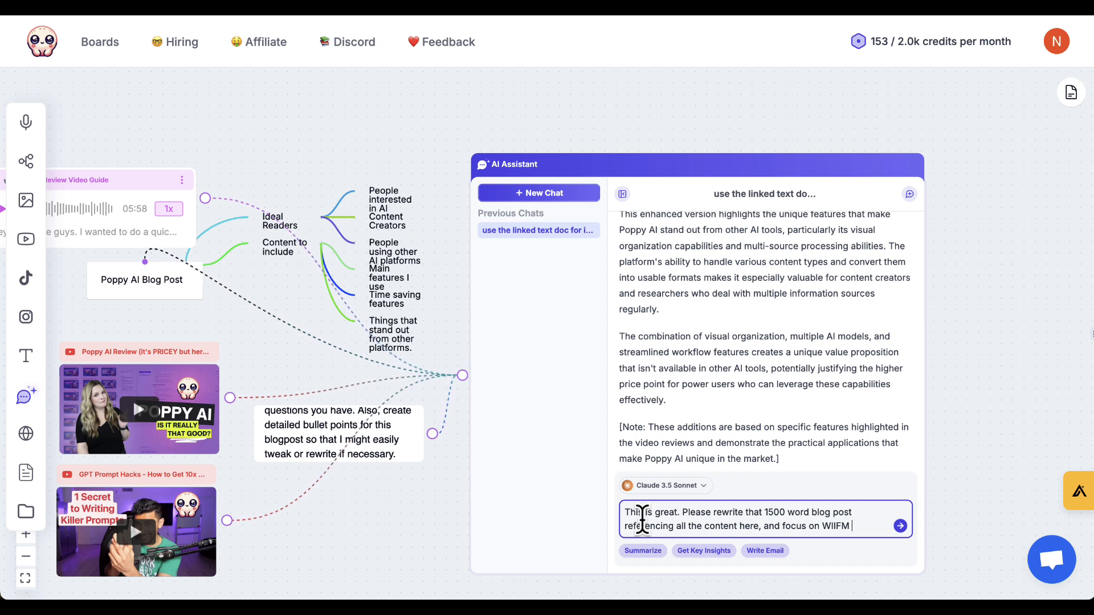
{"action": "type", "text": "on the point of view o"}
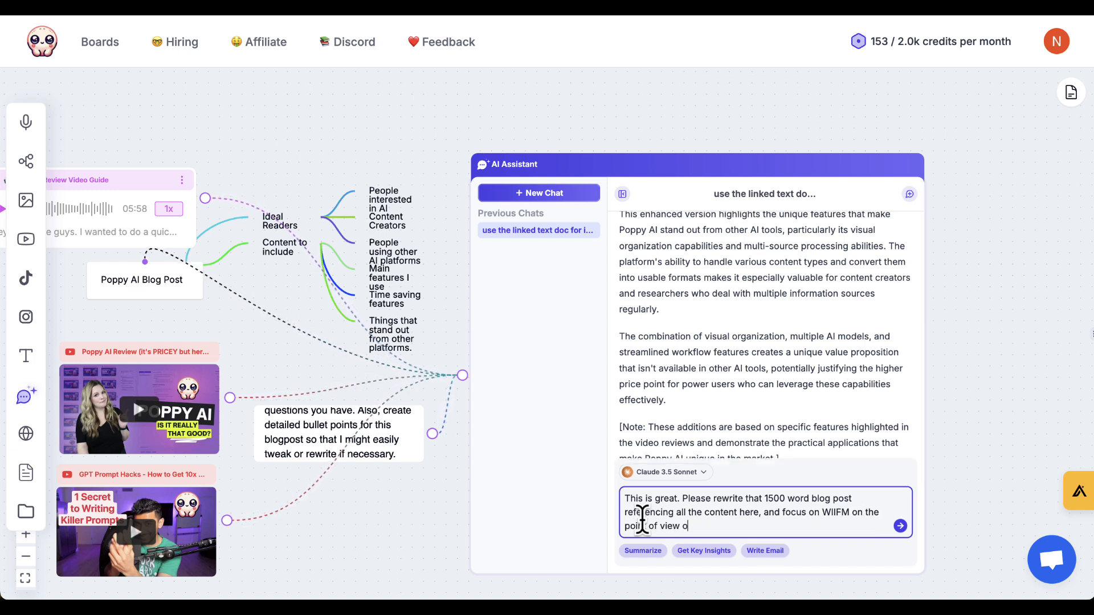
{"action": "type", "text": ". Be sure to giv"}
{"action": "type", "text": "e b"}
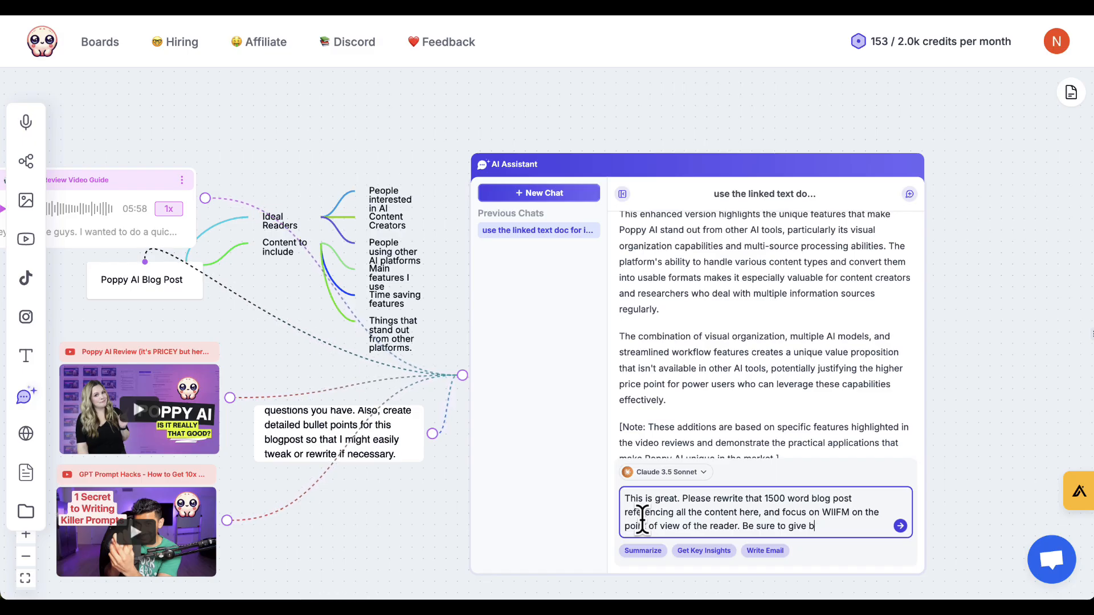
{"action": "type", "text": "ullet points so "}
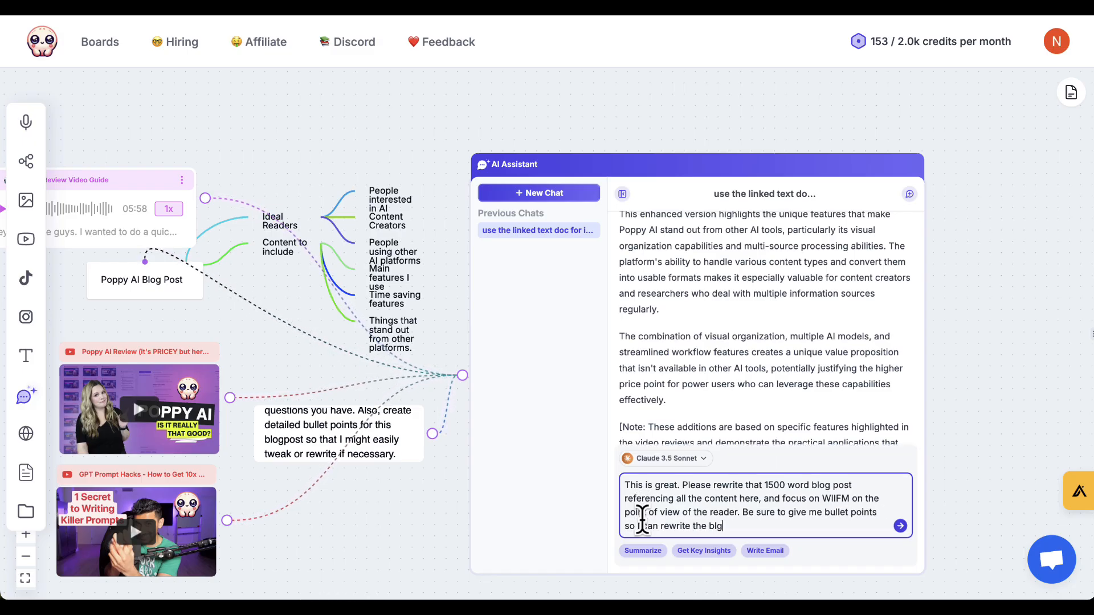
{"action": "type", "text": "I can rewrite the blog if necessary as well."}
{"action": "key", "text": "Return"}
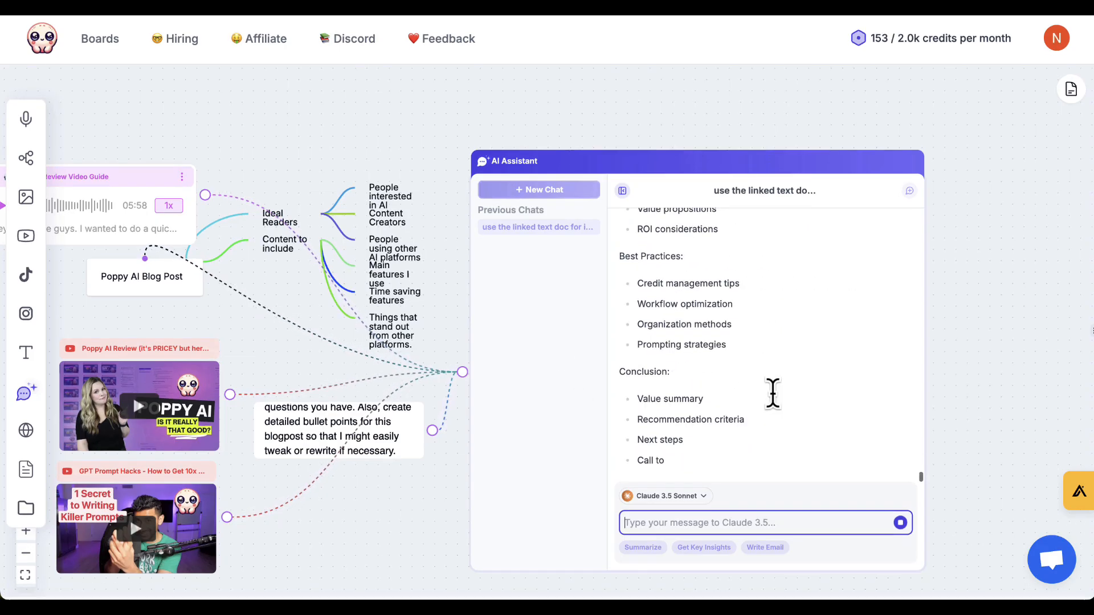
Review the rewritten blog post's final sections and its bullet points for rewriting.
{"action": "scroll", "coordinate": [773, 393], "scroll_direction": "up", "scroll_amount": 10}
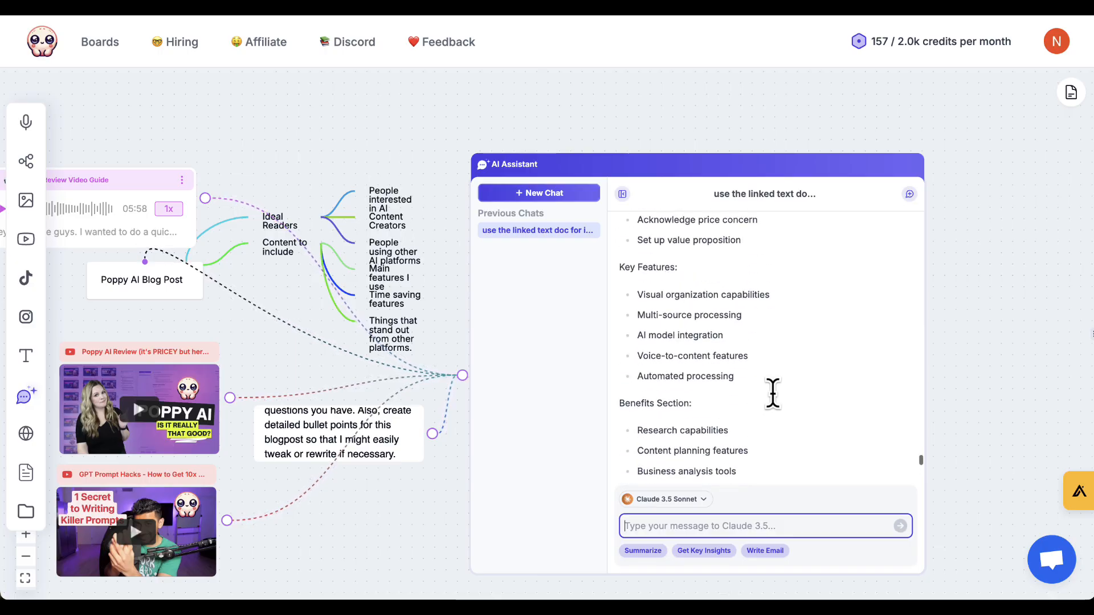
{"action": "scroll", "coordinate": [773, 393], "scroll_direction": "up", "scroll_amount": 6}
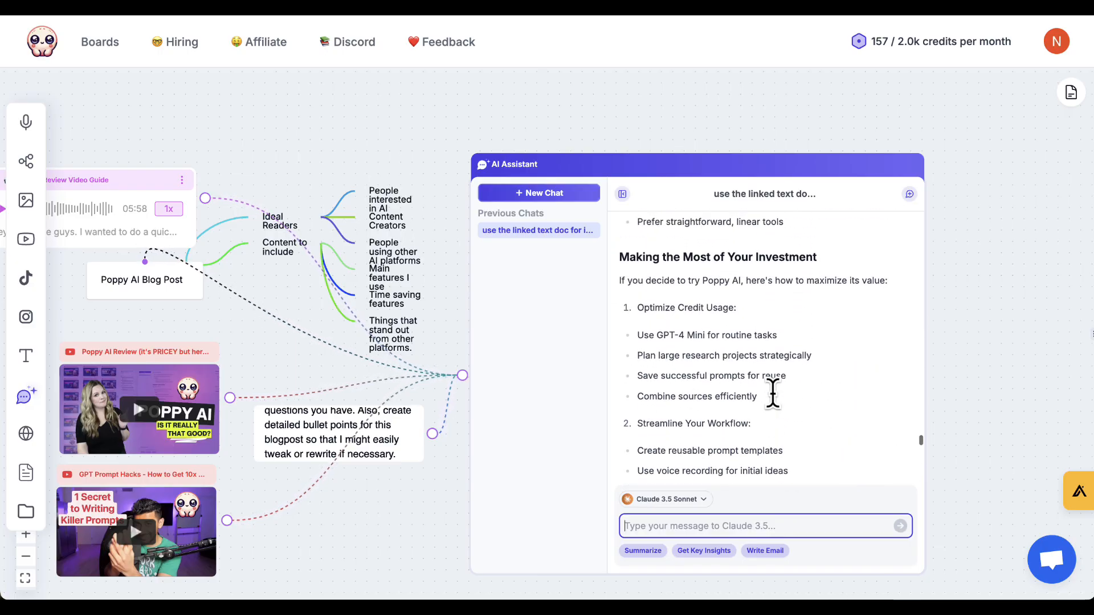
{"action": "scroll", "coordinate": [772, 393], "scroll_direction": "down", "scroll_amount": 2}
{"action": "scroll", "coordinate": [772, 394], "scroll_direction": "down", "scroll_amount": 4}
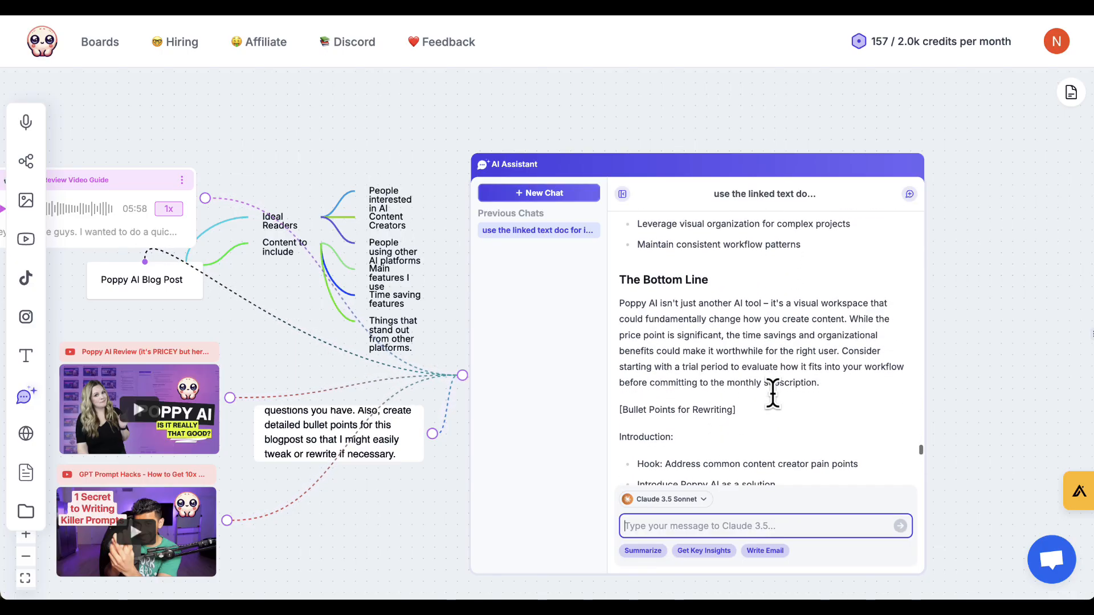
{"action": "scroll", "coordinate": [711, 370], "scroll_direction": "down", "scroll_amount": 2}
{"action": "scroll", "coordinate": [711, 373], "scroll_direction": "down", "scroll_amount": 10}
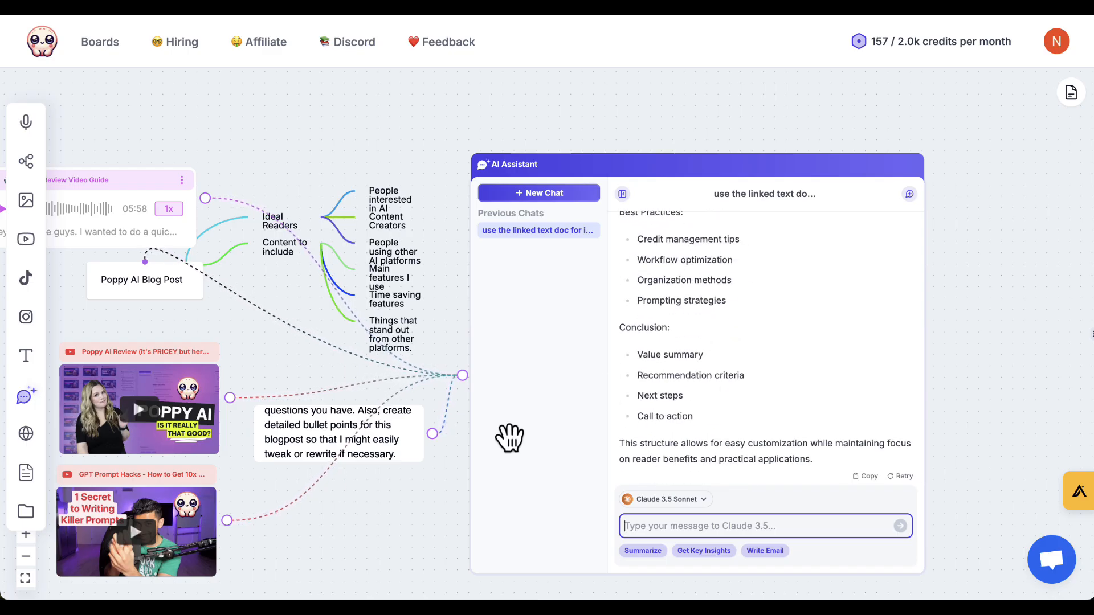
Review the rewritten blog post's feature, benefit, pricing and Bottom Line sections along with its bullet points for rewriting.
{"action": "scroll", "coordinate": [762, 350], "scroll_direction": "up", "scroll_amount": 12}
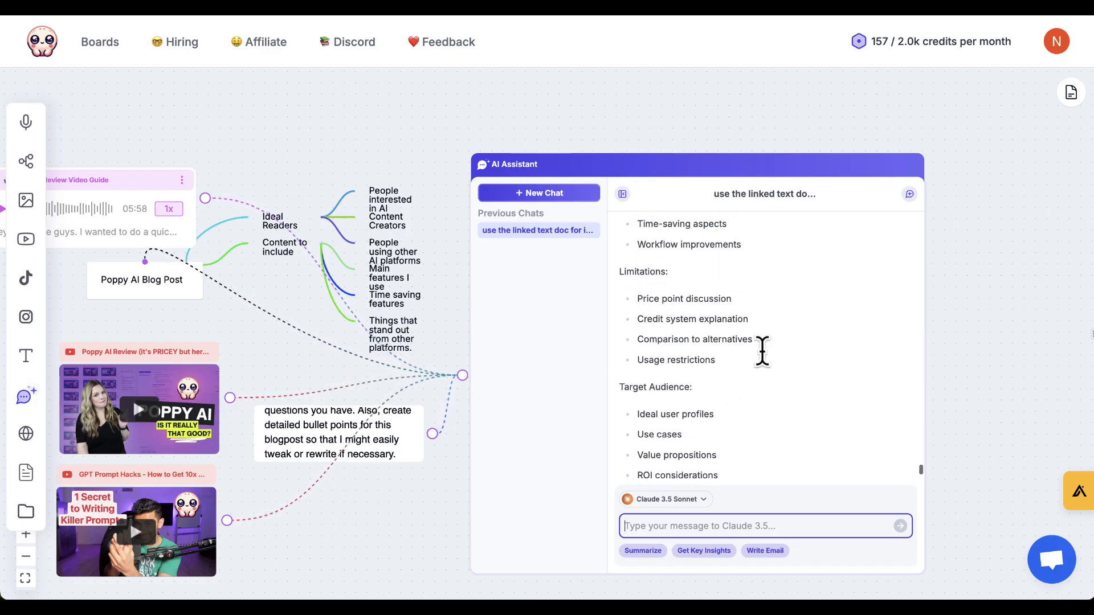
{"action": "scroll", "coordinate": [762, 350], "scroll_direction": "up", "scroll_amount": 3}
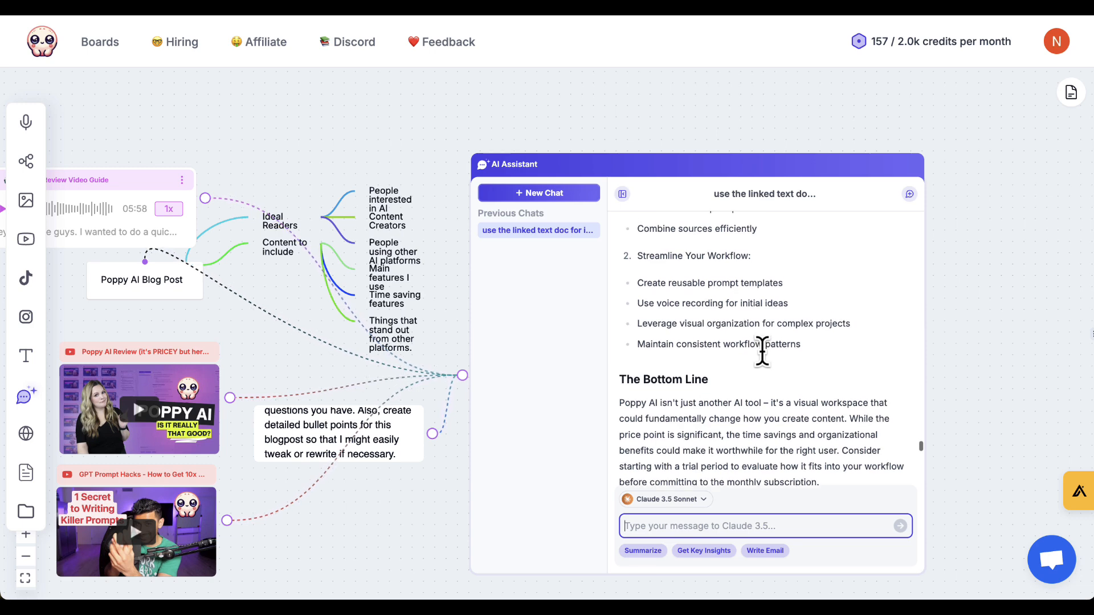
{"action": "scroll", "coordinate": [762, 349], "scroll_direction": "up", "scroll_amount": 5}
{"action": "scroll", "coordinate": [761, 349], "scroll_direction": "up", "scroll_amount": 8}
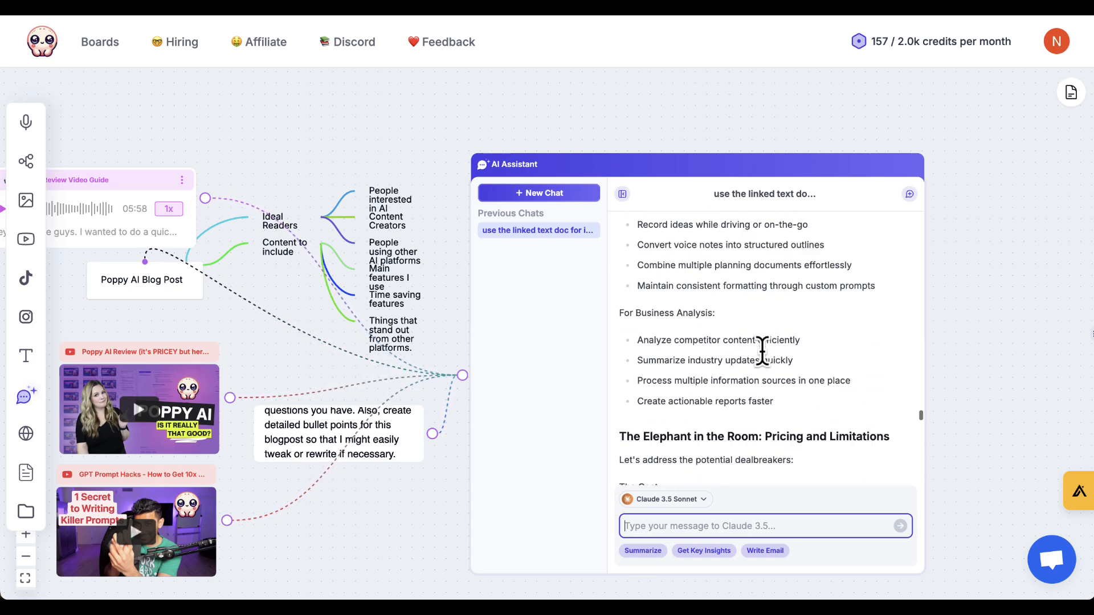
{"action": "scroll", "coordinate": [761, 352], "scroll_direction": "up", "scroll_amount": 6}
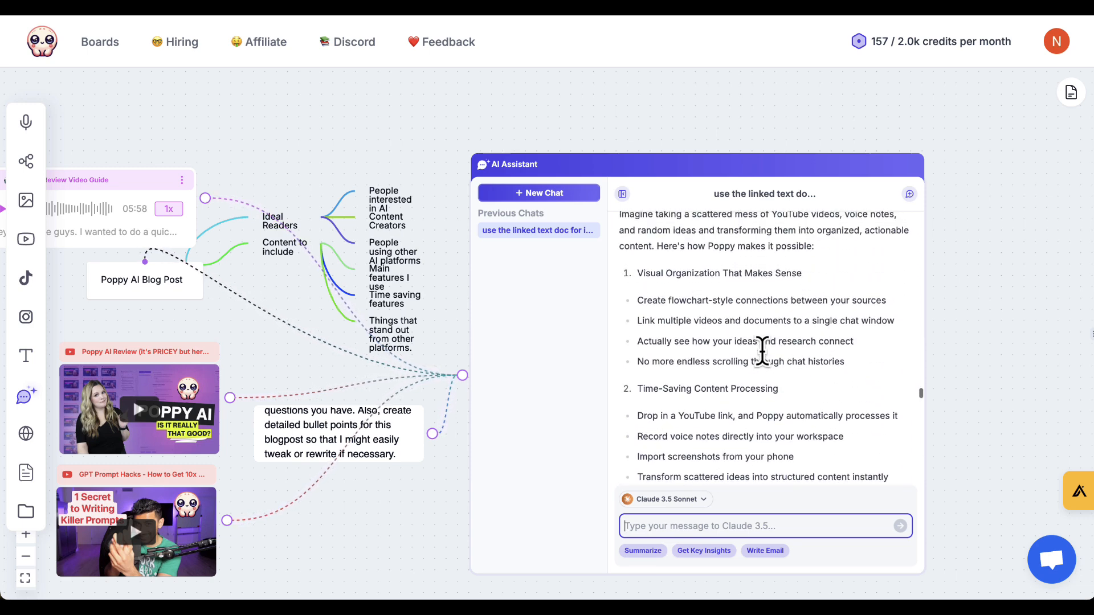
{"action": "scroll", "coordinate": [762, 352], "scroll_direction": "up", "scroll_amount": 4}
{"action": "scroll", "coordinate": [762, 351], "scroll_direction": "down", "scroll_amount": 15}
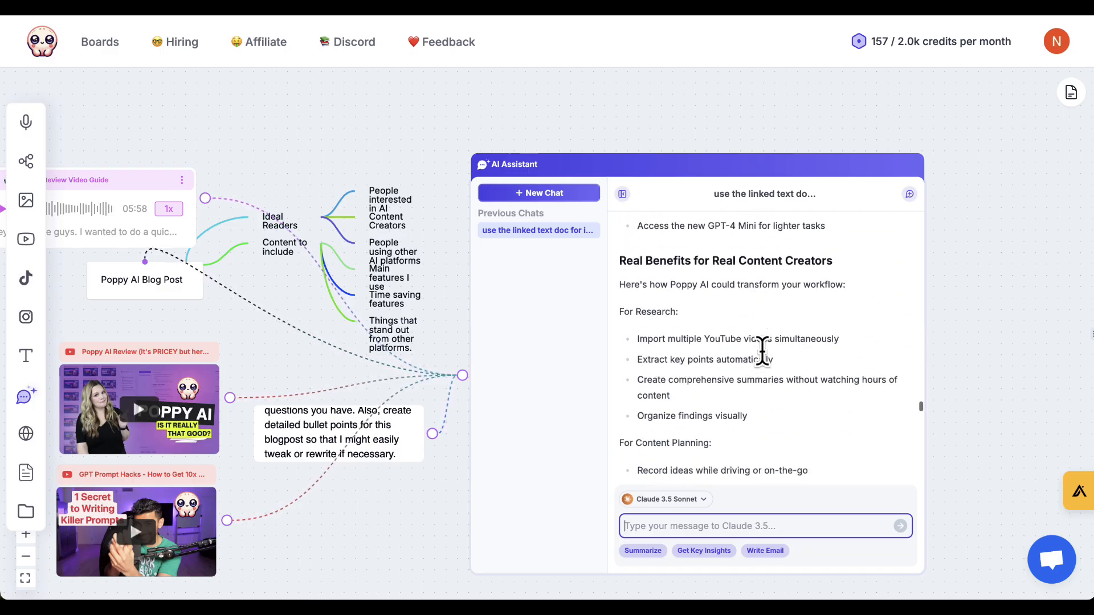
{"action": "scroll", "coordinate": [761, 350], "scroll_direction": "down", "scroll_amount": 15}
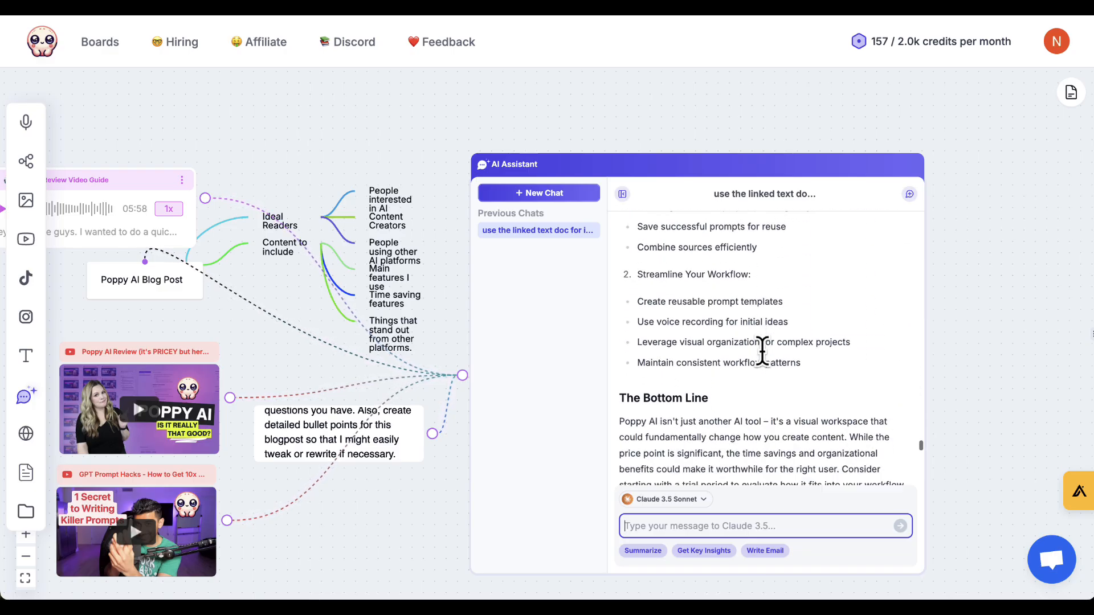
{"action": "scroll", "coordinate": [762, 351], "scroll_direction": "down", "scroll_amount": 8}
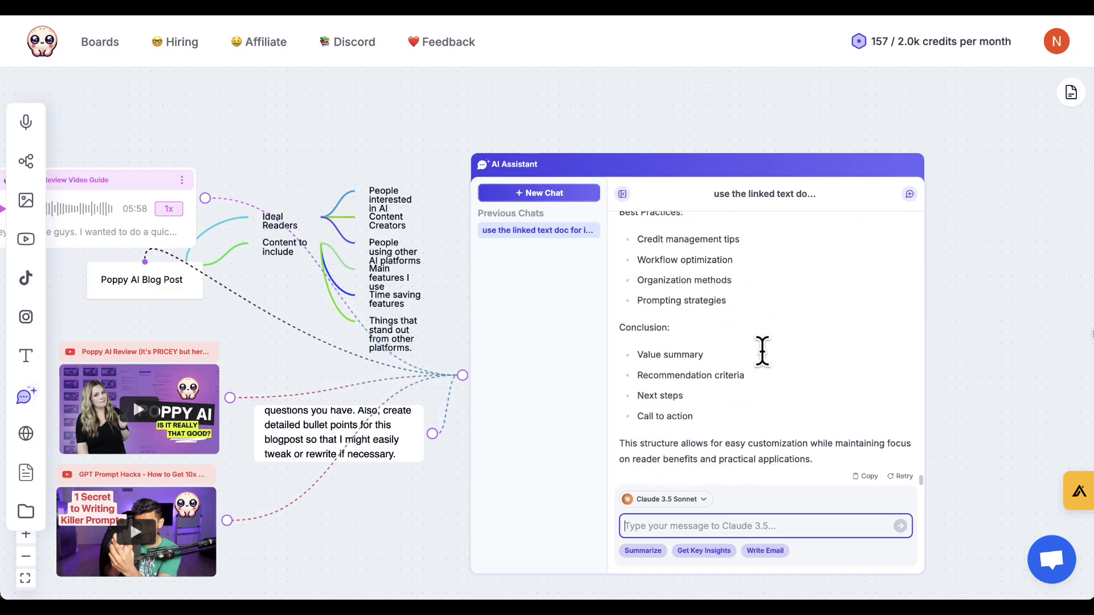
{"action": "scroll", "coordinate": [691, 371], "scroll_direction": "up", "scroll_amount": 3}
{"action": "scroll", "coordinate": [690, 373], "scroll_direction": "up", "scroll_amount": 5}
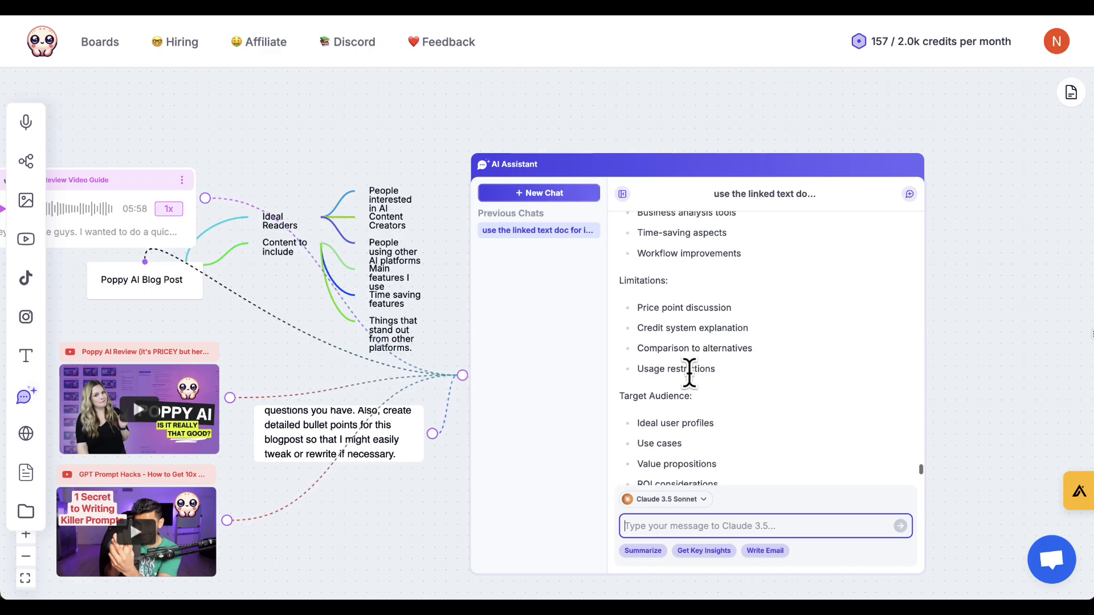
{"action": "scroll", "coordinate": [689, 374], "scroll_direction": "up", "scroll_amount": 5}
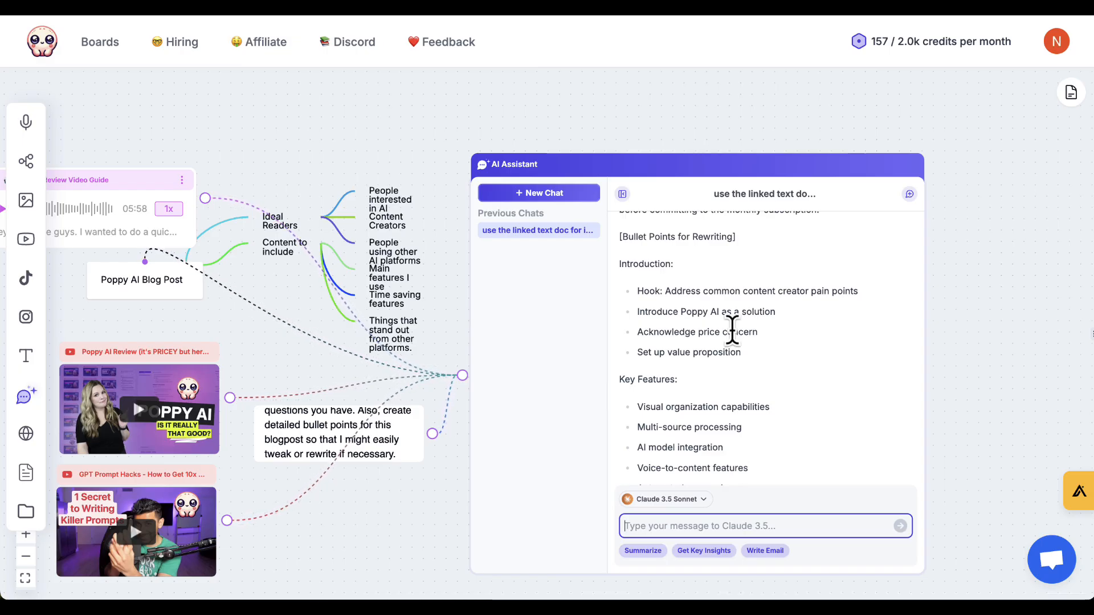
{"action": "scroll", "coordinate": [733, 324], "scroll_direction": "down", "scroll_amount": 10}
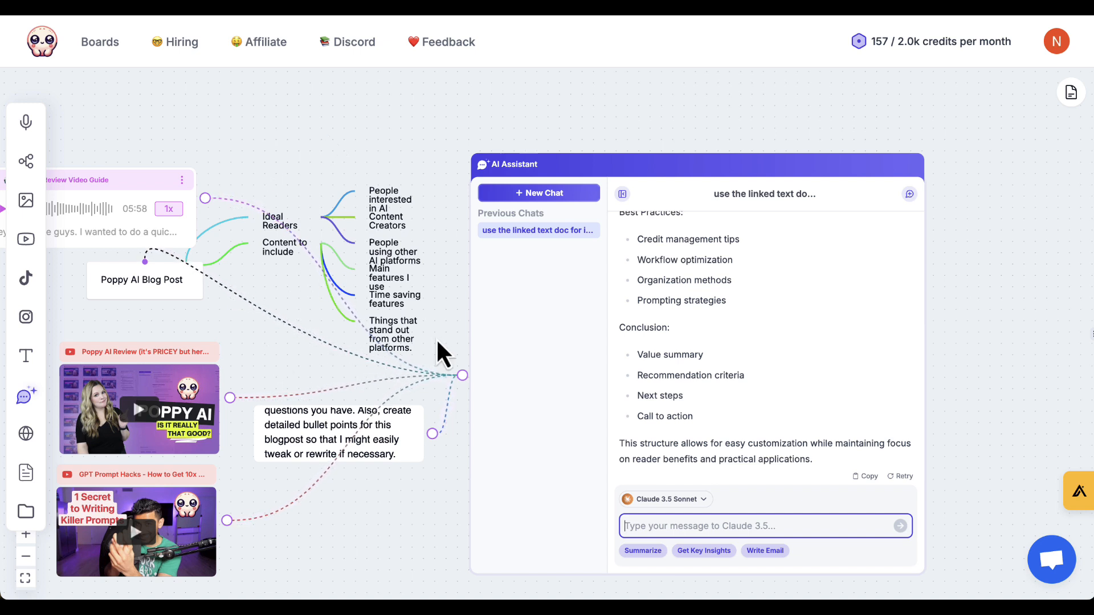
Survey the whole board, then examine the Poppy AI Blog Post mind map, linked sources and AI Assistant chat together.
{"action": "mouse_move", "coordinate": [253, 301]}
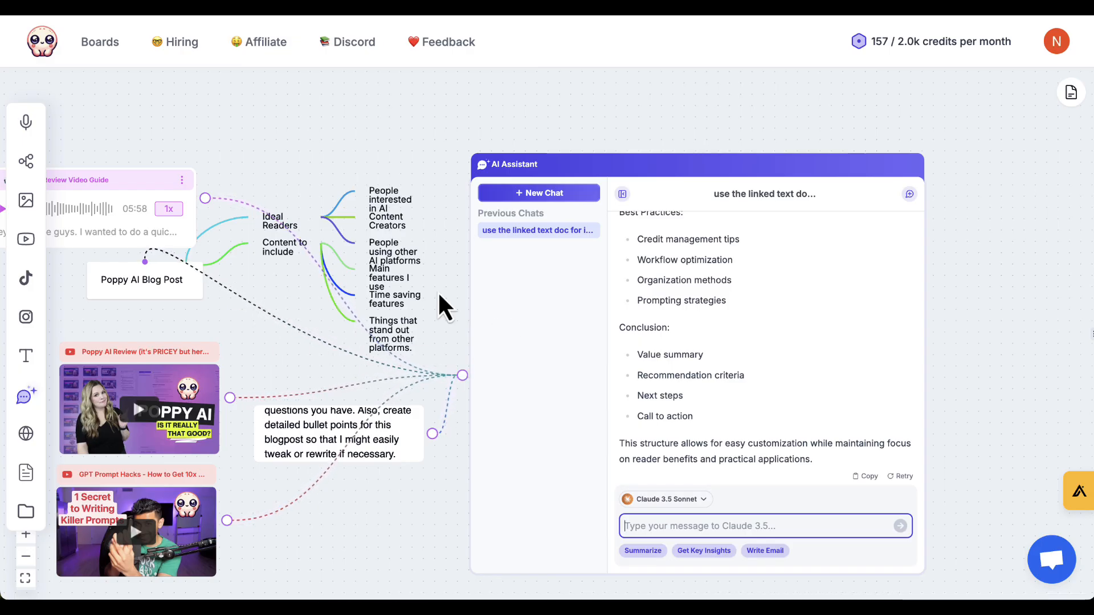
{"action": "scroll", "coordinate": [439, 295], "scroll_direction": "down", "scroll_amount": 10}
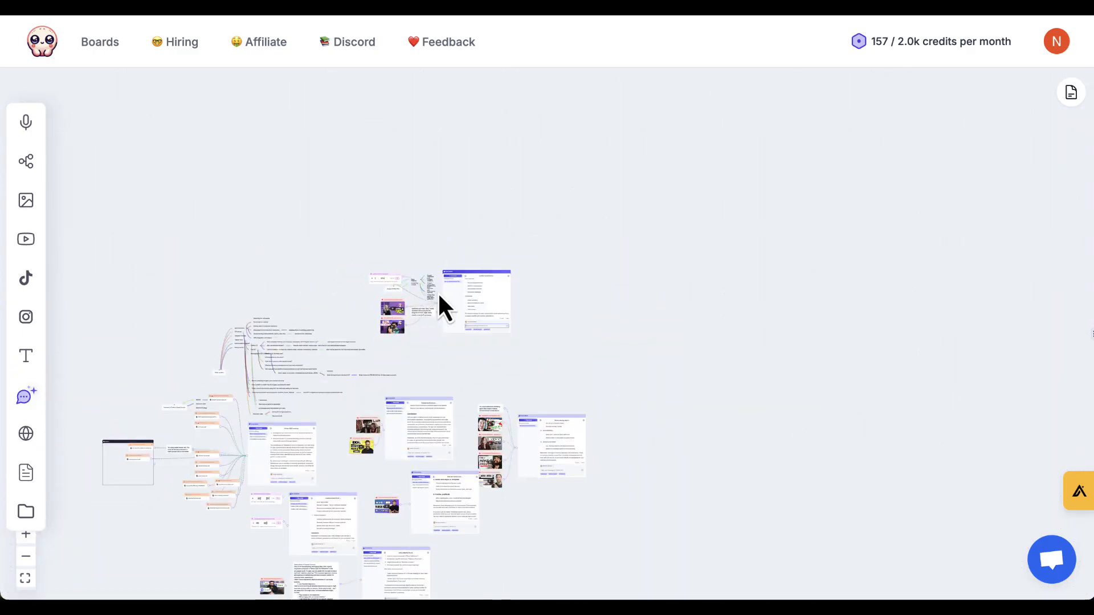
{"action": "left_click_drag", "start_coordinate": [453, 345], "coordinate": [462, 308]}
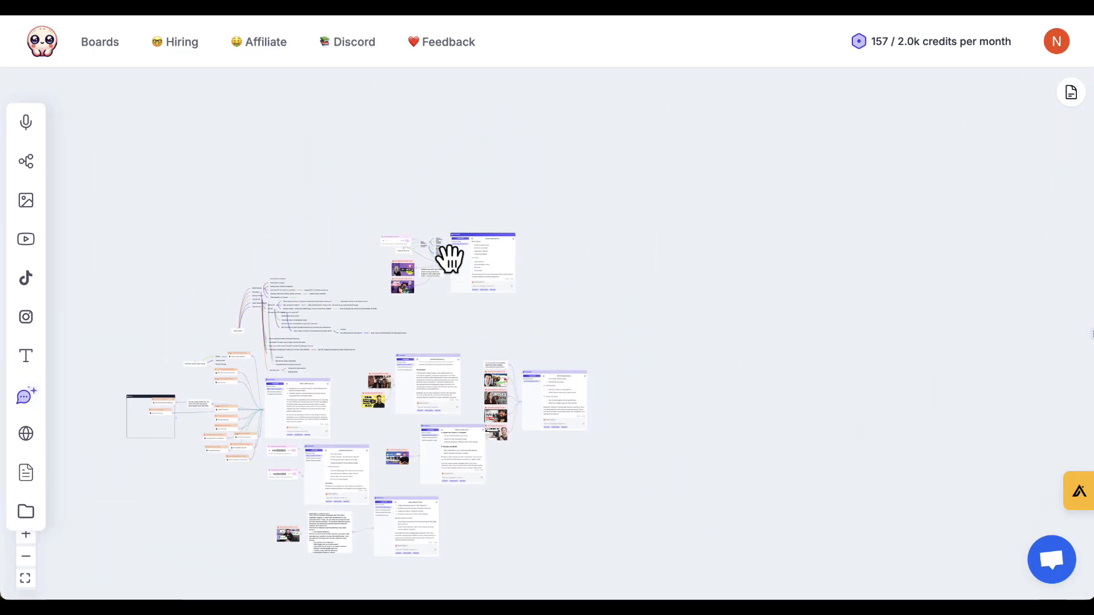
{"action": "scroll", "coordinate": [447, 257], "scroll_direction": "up", "scroll_amount": 10}
{"action": "scroll", "coordinate": [456, 377], "scroll_direction": "left", "scroll_amount": 2}
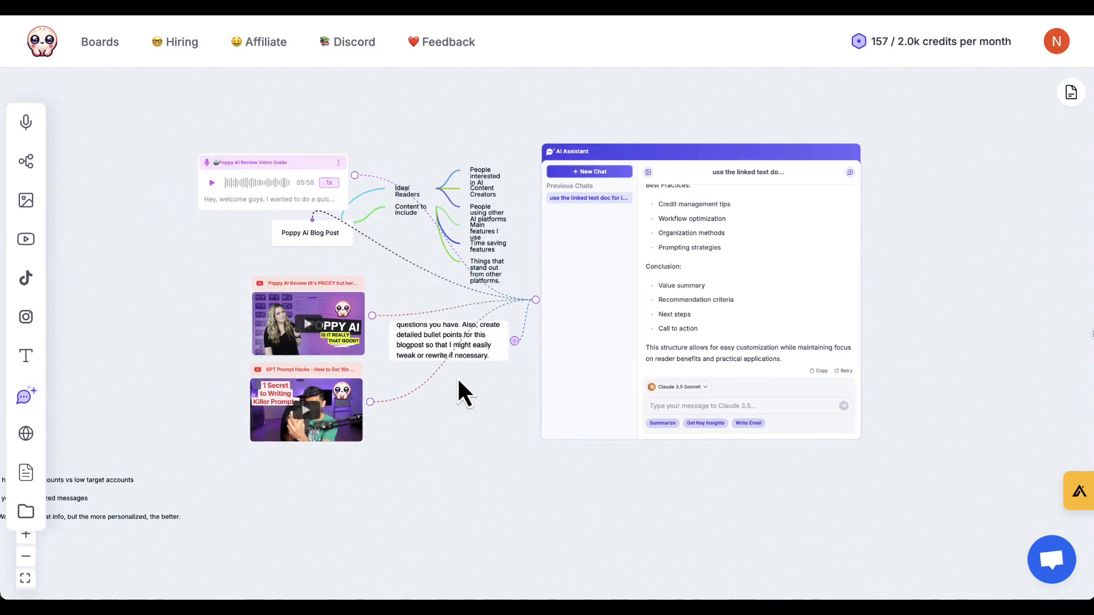
{"action": "scroll", "coordinate": [459, 380], "scroll_direction": "right", "scroll_amount": 3}
{"action": "scroll", "coordinate": [387, 264], "scroll_direction": "up", "scroll_amount": 3}
{"action": "scroll", "coordinate": [388, 264], "scroll_direction": "left", "scroll_amount": 3}
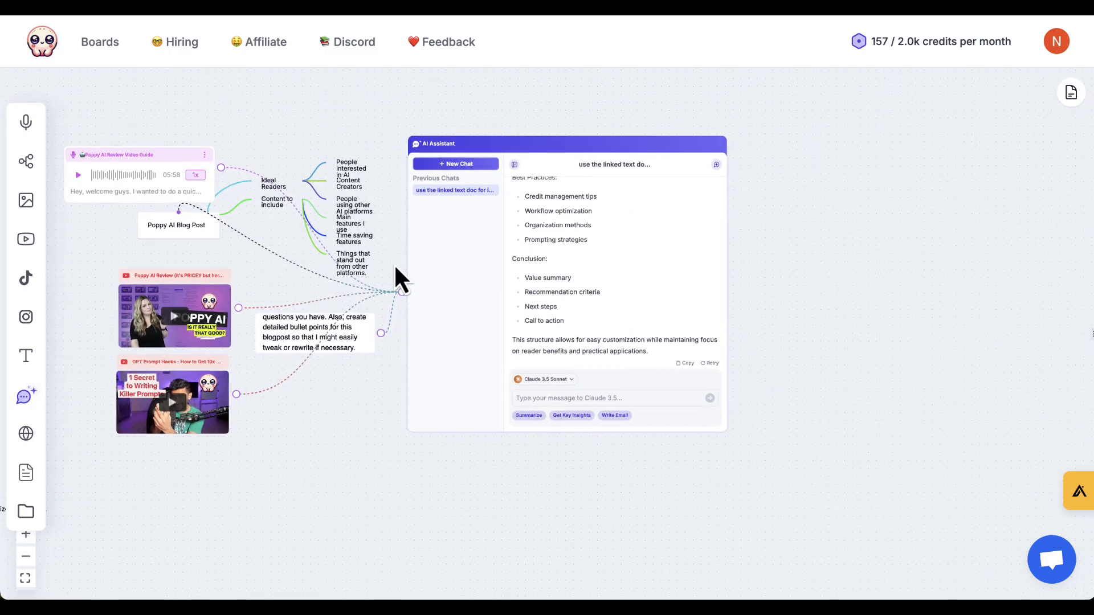
{"action": "scroll", "coordinate": [408, 281], "scroll_direction": "up", "scroll_amount": 4}
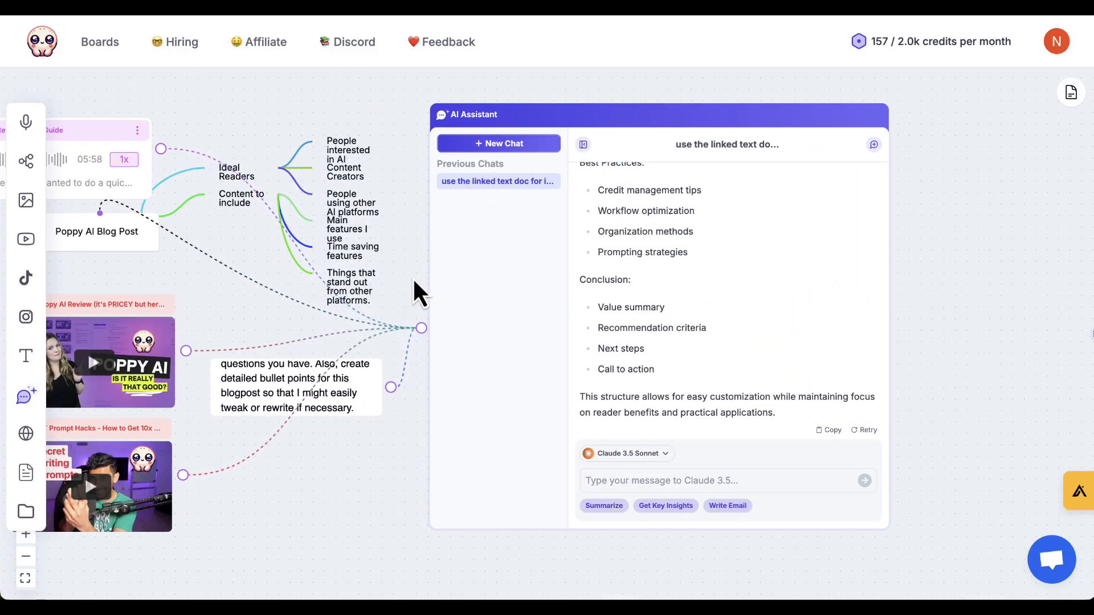
{"action": "left_click_drag", "start_coordinate": [412, 278], "coordinate": [530, 285]}
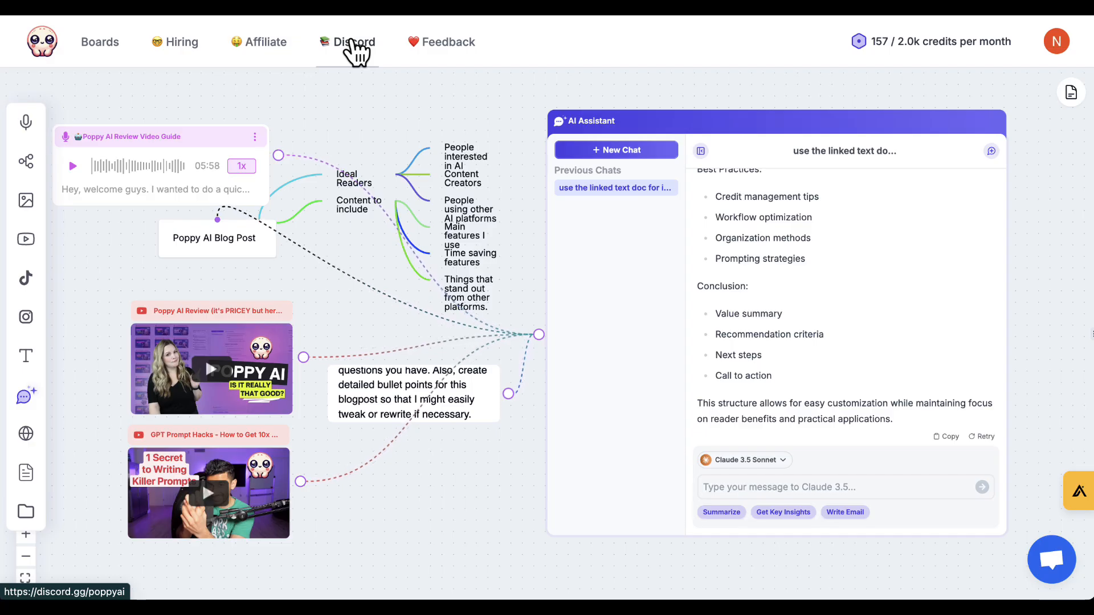
{"action": "mouse_move", "coordinate": [641, 595]}
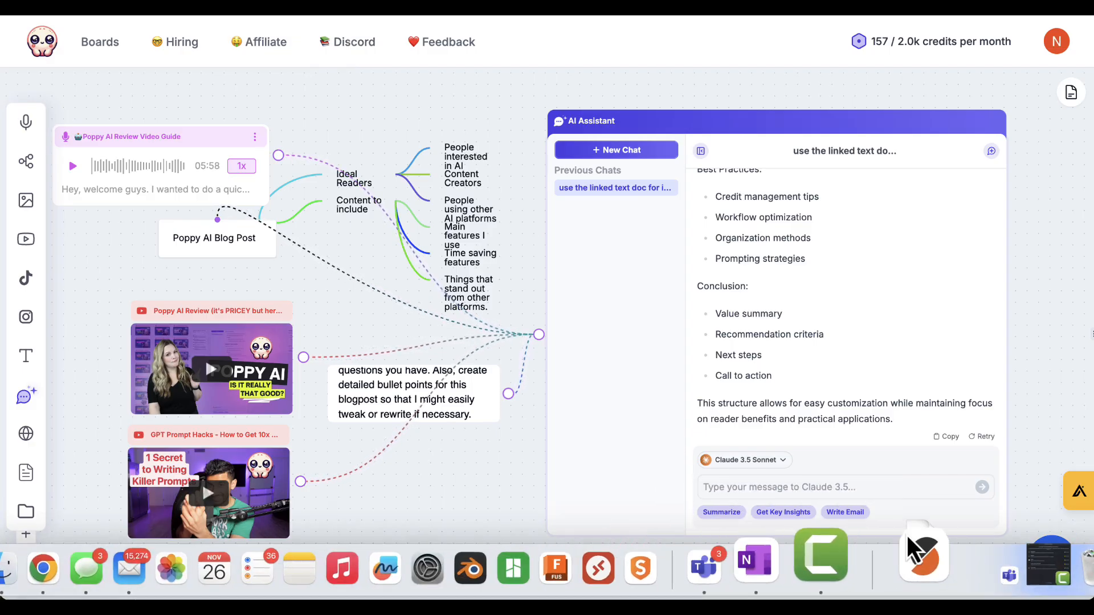
{"action": "left_click", "coordinate": [857, 560]}
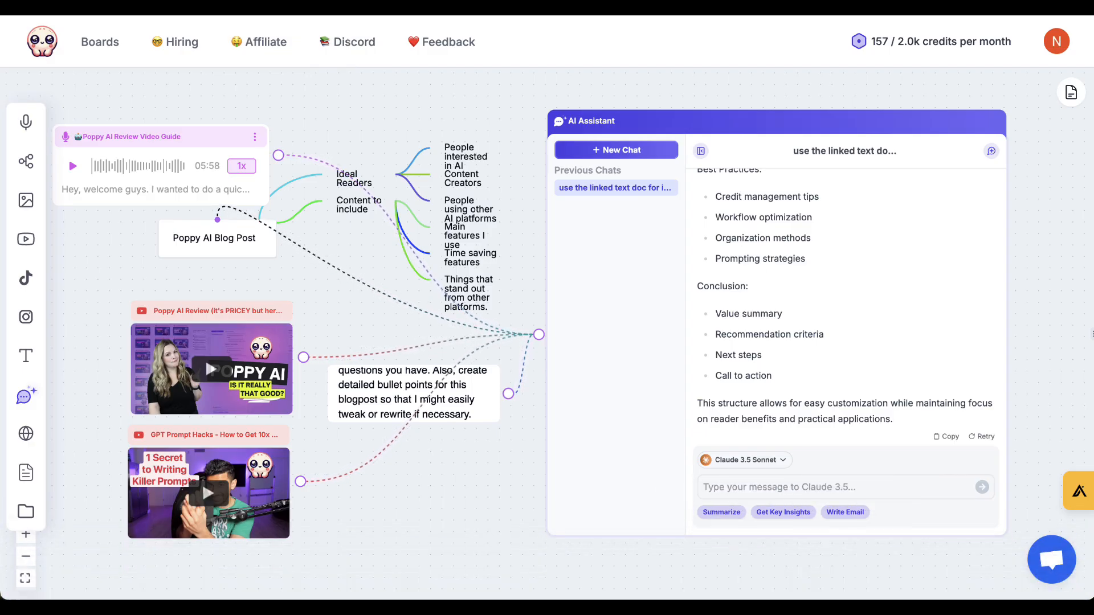